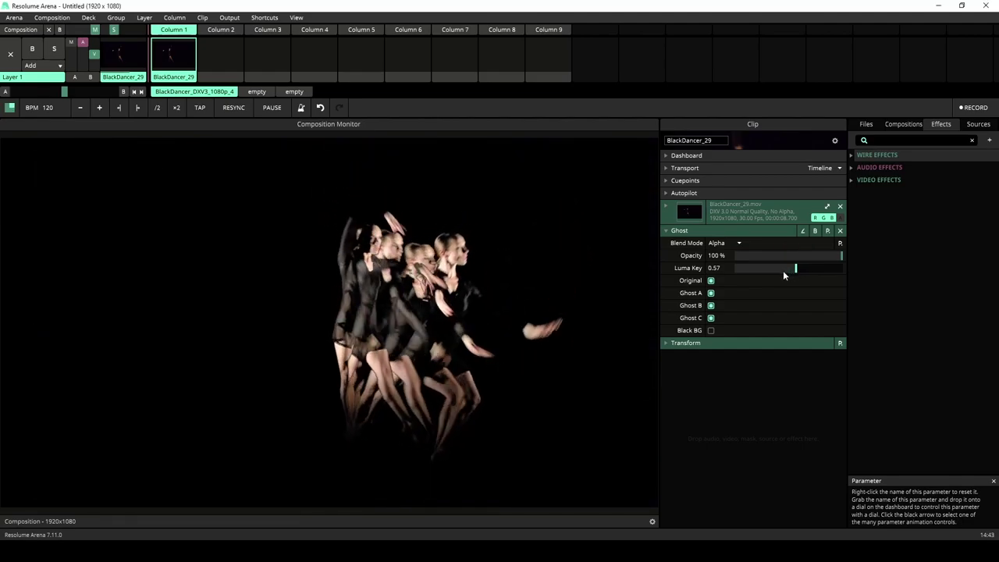
Toggle Ghost A, Ghost B and Ghost C of the Ghost effect off and back on to compare the trails.
{"action": "left_click", "coordinate": [710, 293]}
{"action": "left_click", "coordinate": [710, 317]}
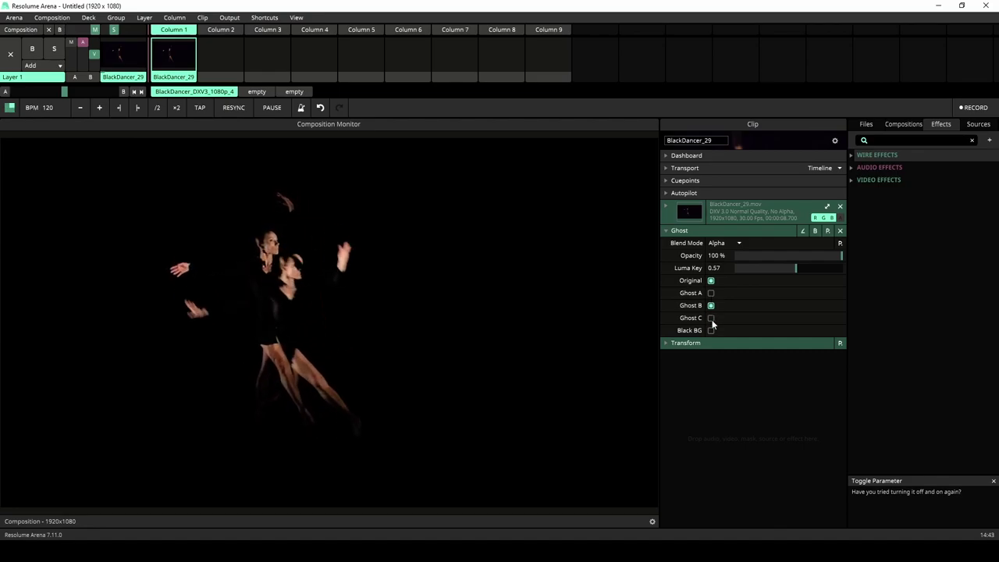
{"action": "left_click", "coordinate": [710, 317]}
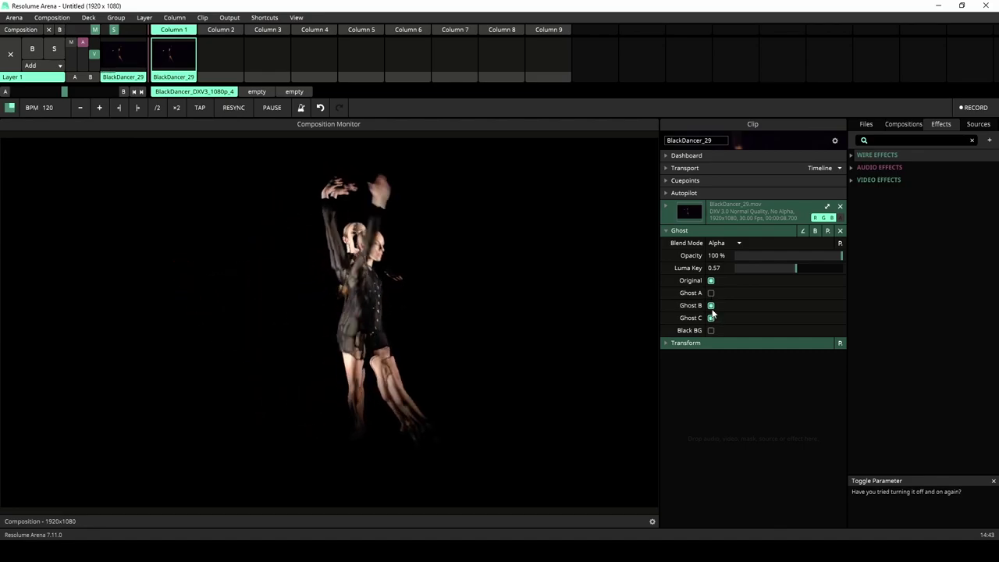
{"action": "left_click", "coordinate": [710, 305]}
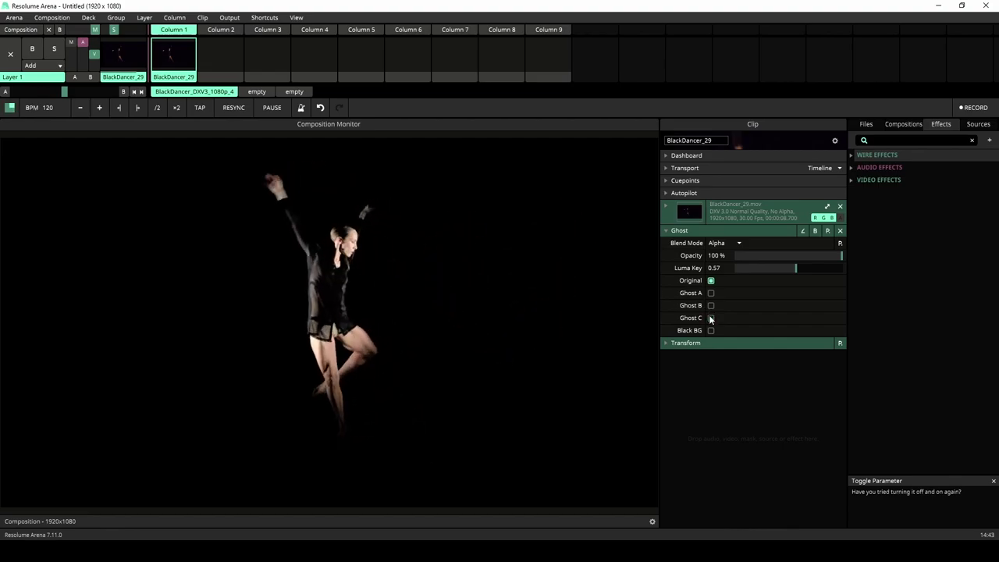
{"action": "left_click", "coordinate": [710, 305]}
{"action": "left_click", "coordinate": [711, 294]}
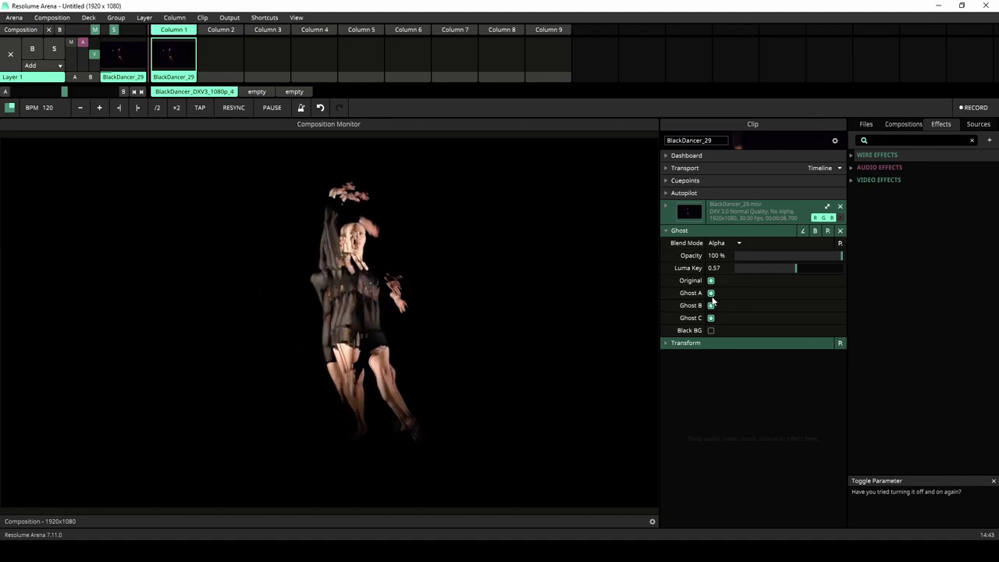
Set the Ghost effect's blend mode to Difference I and lower its opacity.
{"action": "left_click", "coordinate": [736, 244]}
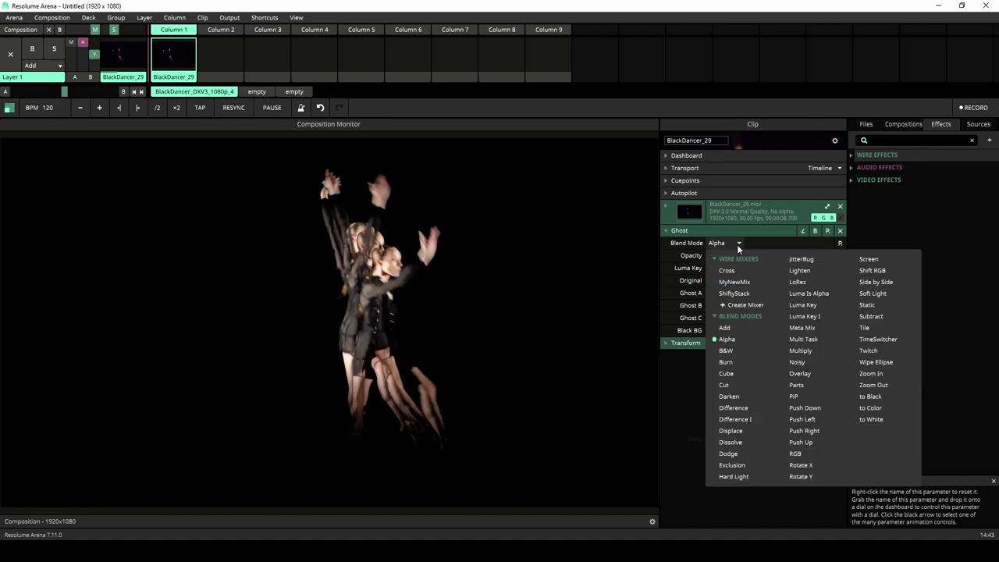
{"action": "left_click", "coordinate": [735, 419]}
{"action": "left_click_drag", "start_coordinate": [838, 260], "coordinate": [810, 255]}
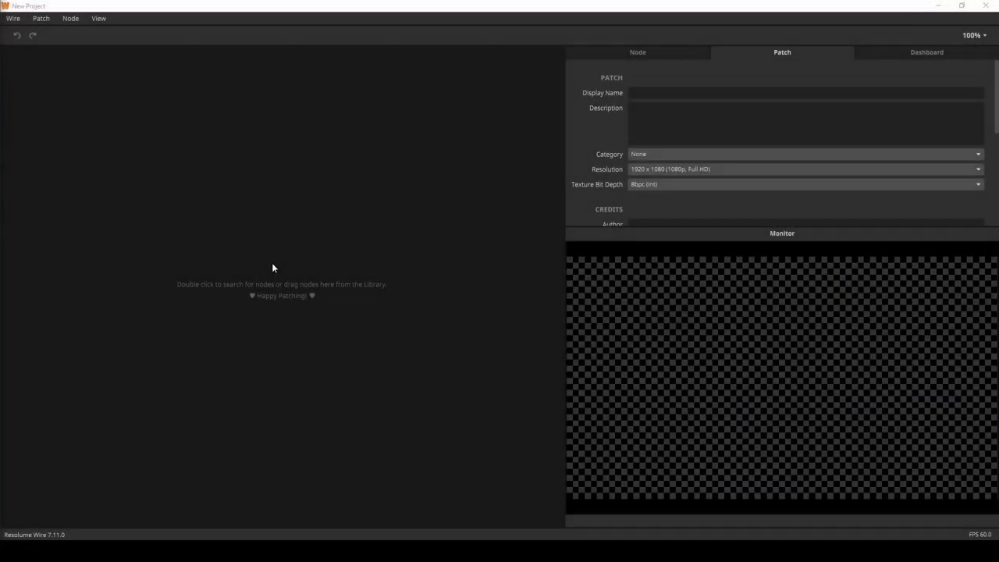
In Resolume Wire, search the nodes for "buff" and open the Buffer node's example patch.
{"action": "double_click", "coordinate": [256, 239]}
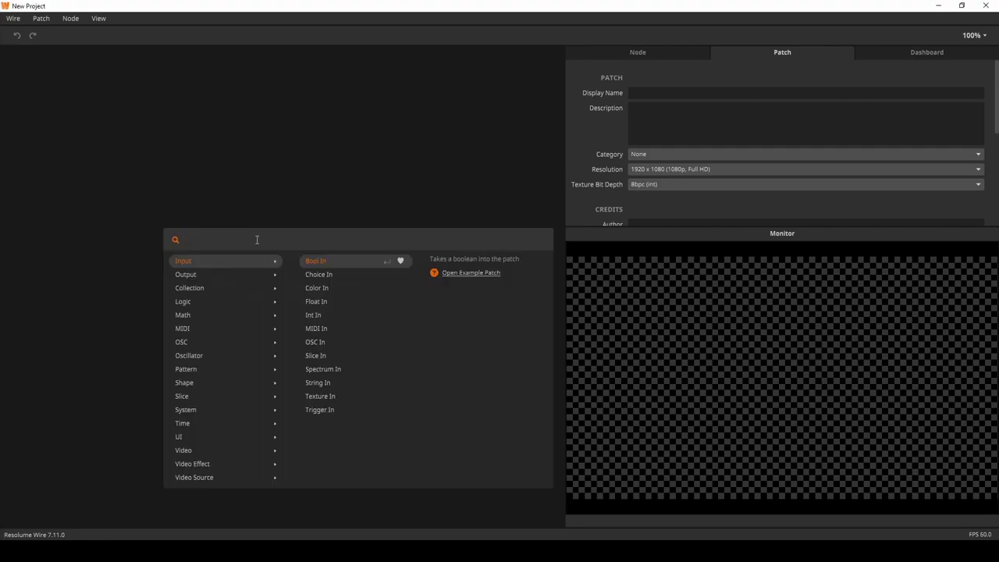
{"action": "type", "text": "buff"}
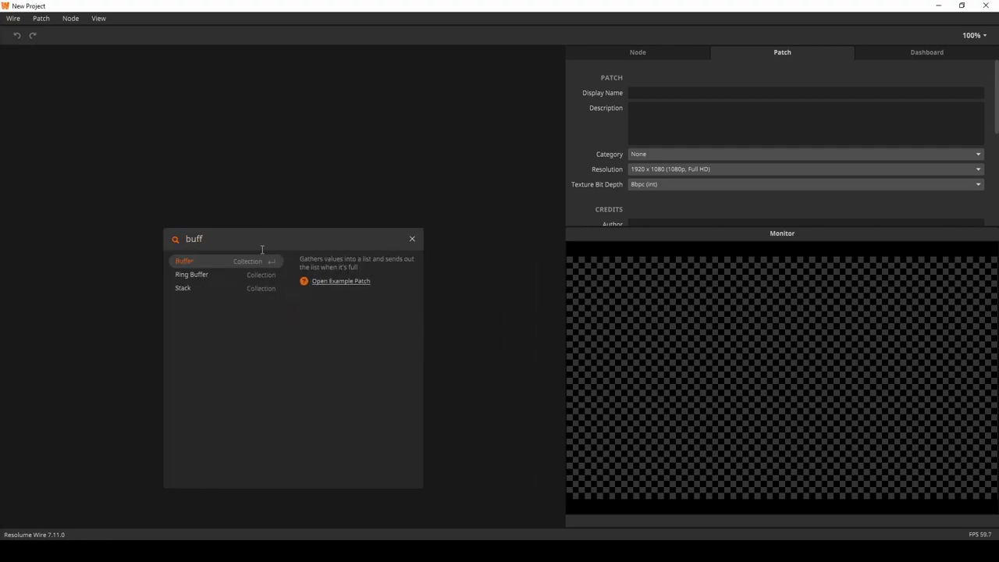
{"action": "left_click", "coordinate": [323, 281]}
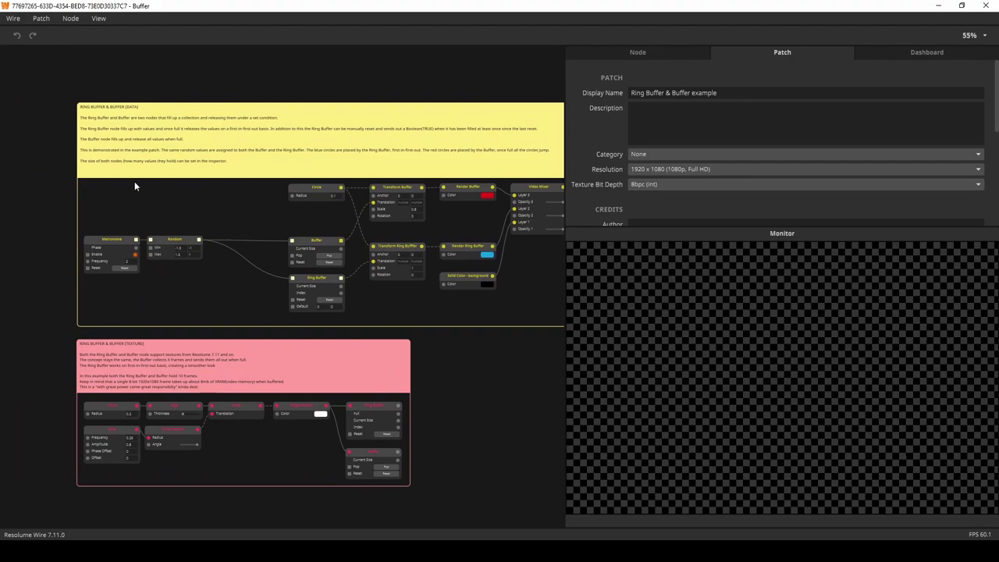
Look through the data section of the Ring Buffer & Buffer example and show its Texture output in the monitor.
{"action": "scroll", "coordinate": [135, 183], "scroll_direction": "up", "scroll_amount": 4}
{"action": "scroll", "coordinate": [210, 204], "scroll_direction": "up", "scroll_amount": 3}
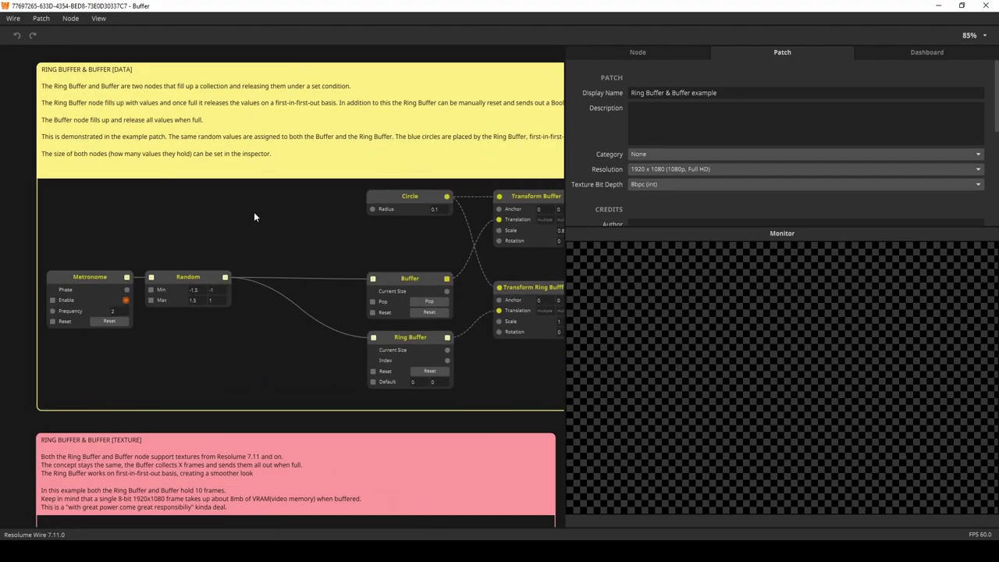
{"action": "left_click_drag", "start_coordinate": [554, 258], "coordinate": [494, 261]}
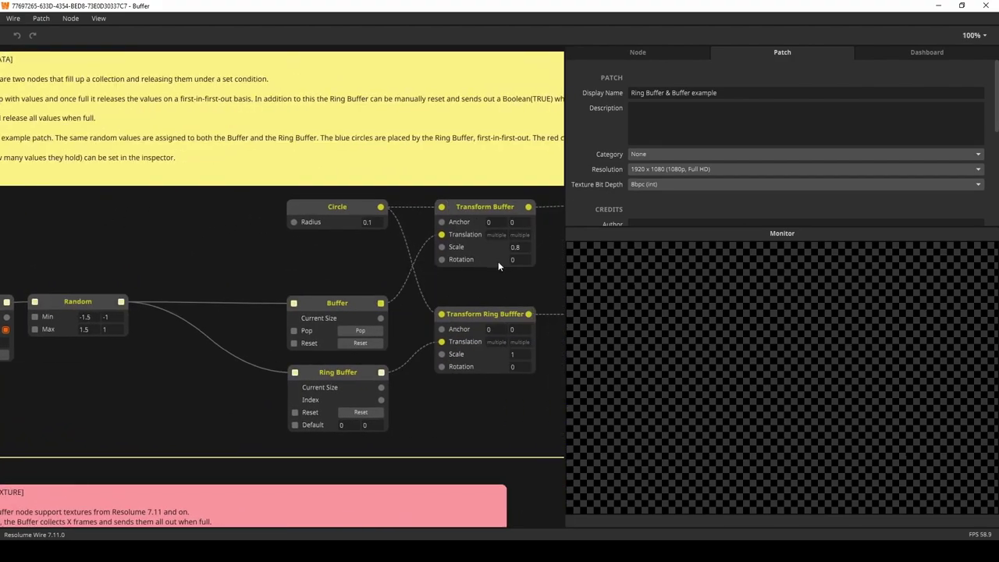
{"action": "left_click_drag", "start_coordinate": [551, 281], "coordinate": [281, 275]}
{"action": "left_click", "coordinate": [496, 243]}
{"action": "left_click_drag", "start_coordinate": [78, 281], "coordinate": [290, 274]}
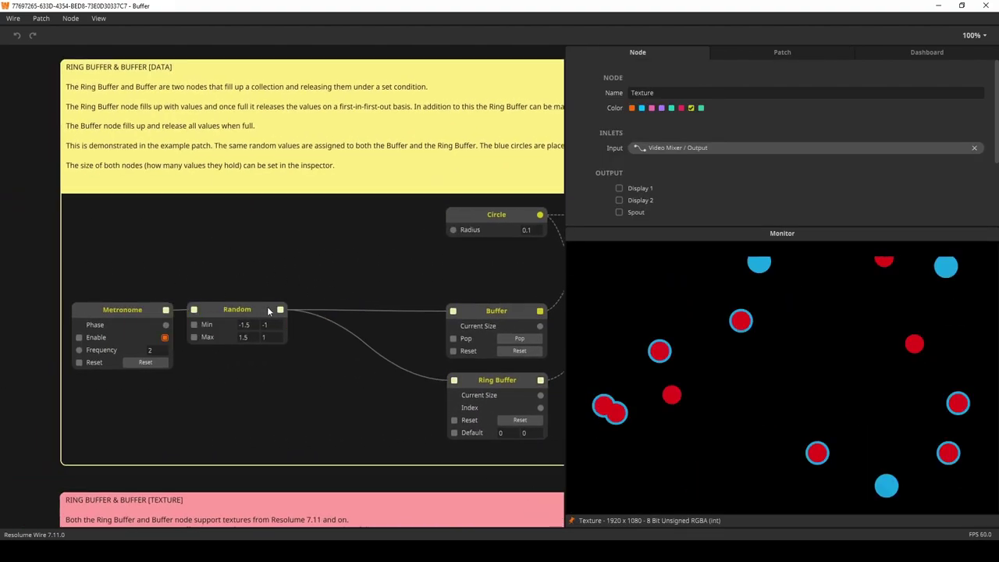
Inspect the output values of the Random, Buffer and Ring Buffer nodes in the data example against the rendered circles.
{"action": "mouse_move", "coordinate": [282, 311]}
{"action": "left_click_drag", "start_coordinate": [309, 295], "coordinate": [145, 277]}
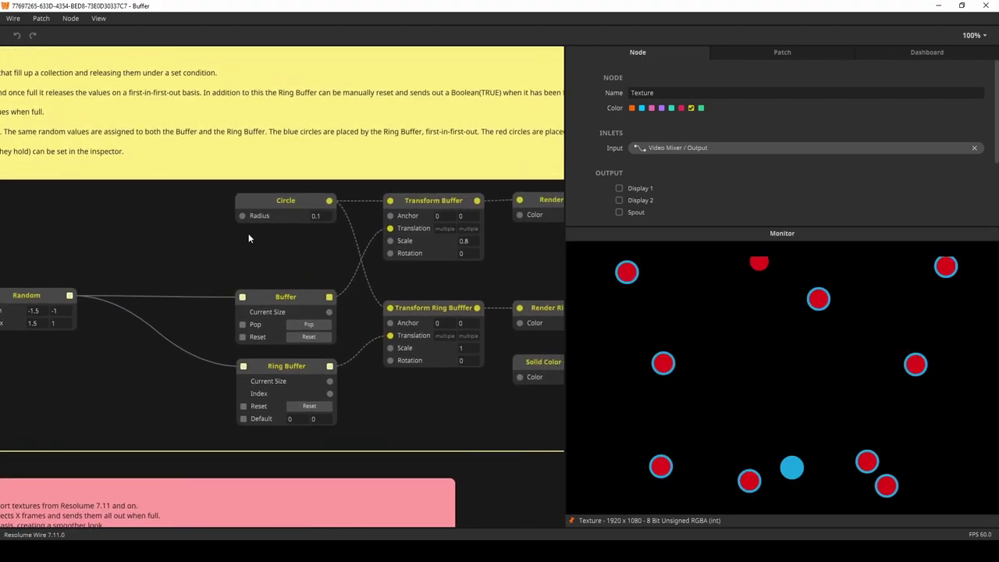
{"action": "mouse_move", "coordinate": [73, 297]}
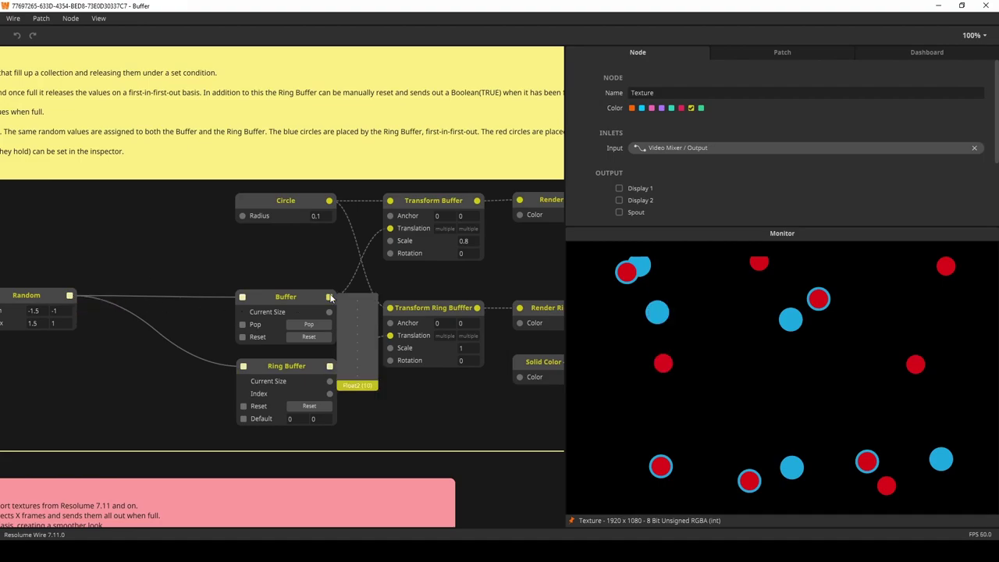
{"action": "mouse_move", "coordinate": [330, 367]}
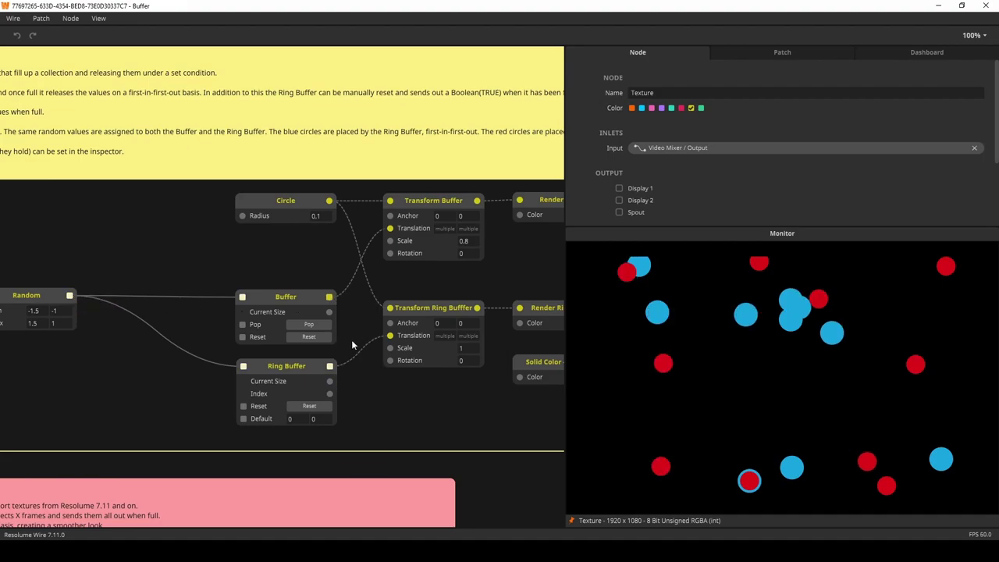
{"action": "left_click_drag", "start_coordinate": [447, 287], "coordinate": [336, 300]}
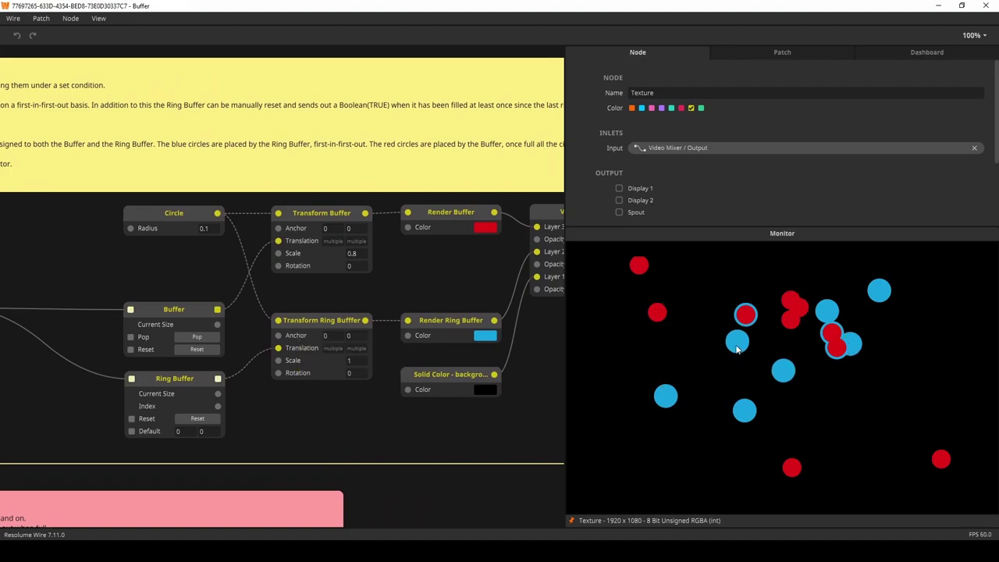
{"action": "mouse_move", "coordinate": [218, 380]}
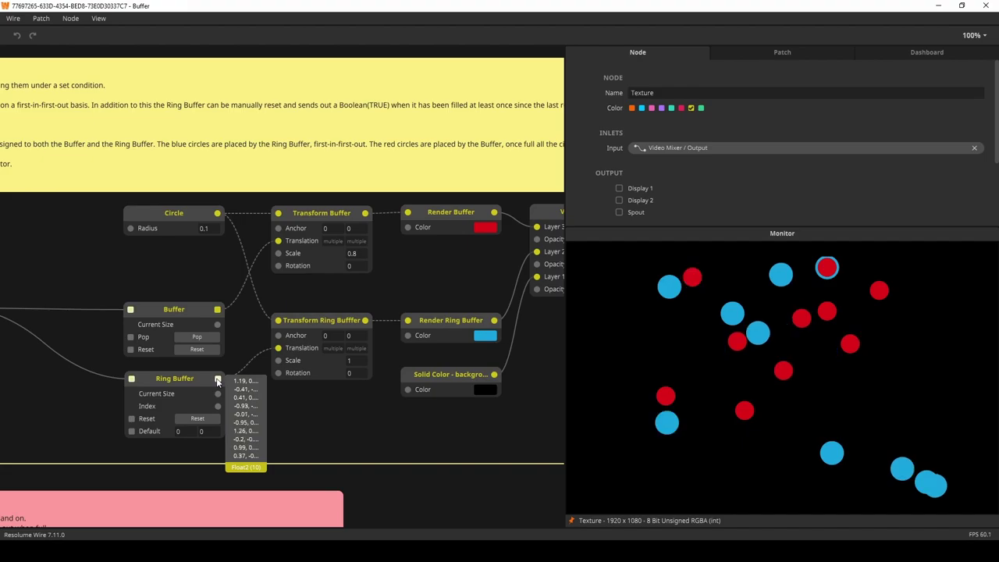
{"action": "mouse_move", "coordinate": [218, 314]}
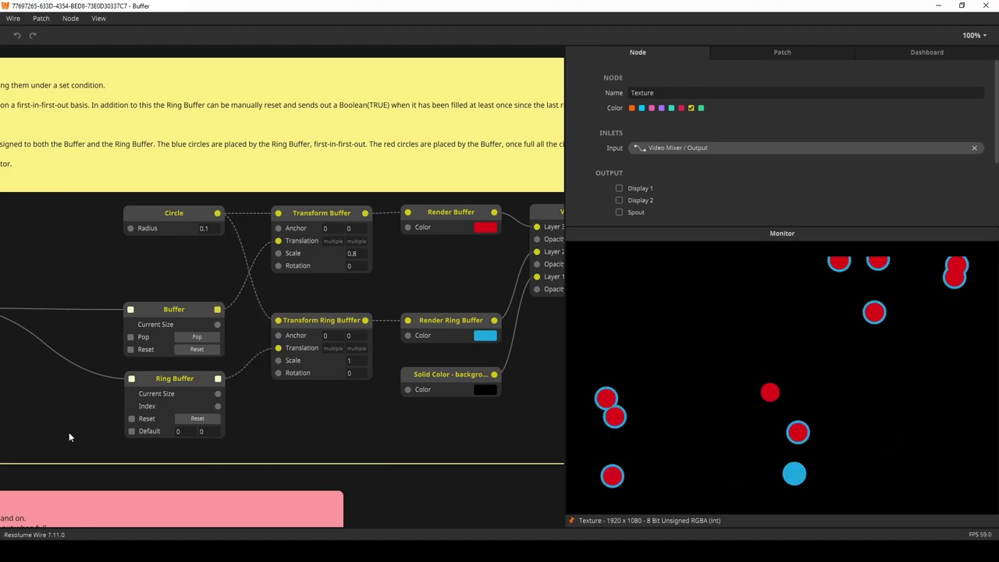
Preview the Ring Buffer, Edge, Move and Shape Render nodes of the texture example in the monitor.
{"action": "left_click_drag", "start_coordinate": [69, 431], "coordinate": [296, 276]}
{"action": "left_click_drag", "start_coordinate": [297, 485], "coordinate": [278, 314]}
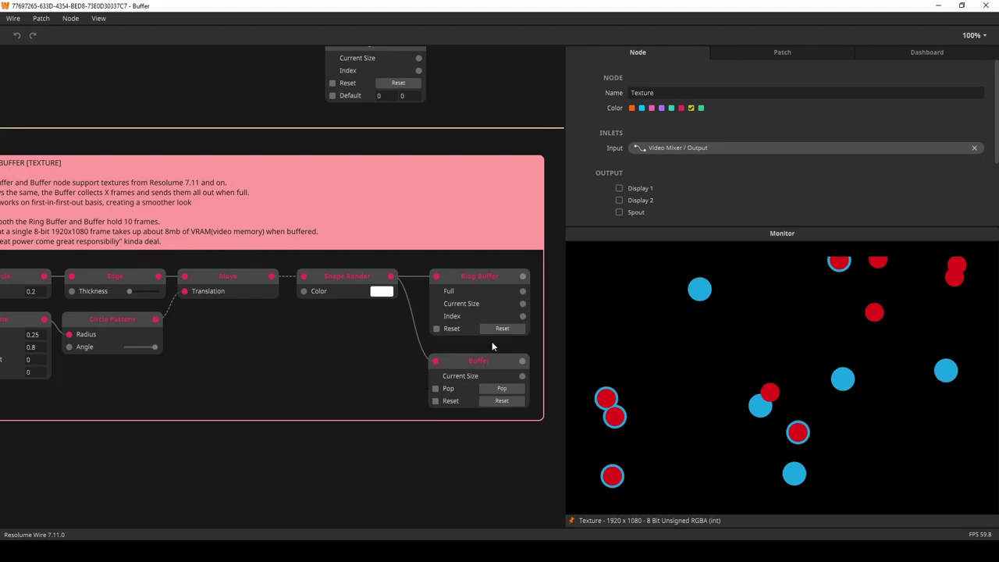
{"action": "left_click", "coordinate": [500, 340]}
{"action": "left_click_drag", "start_coordinate": [214, 379], "coordinate": [300, 394]}
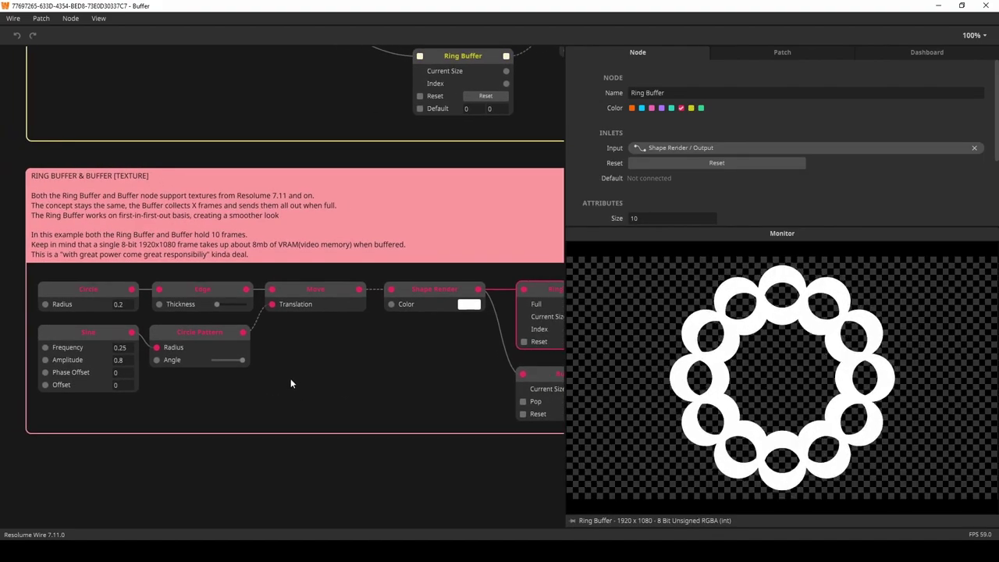
{"action": "left_click", "coordinate": [234, 290]}
{"action": "left_click", "coordinate": [295, 292]}
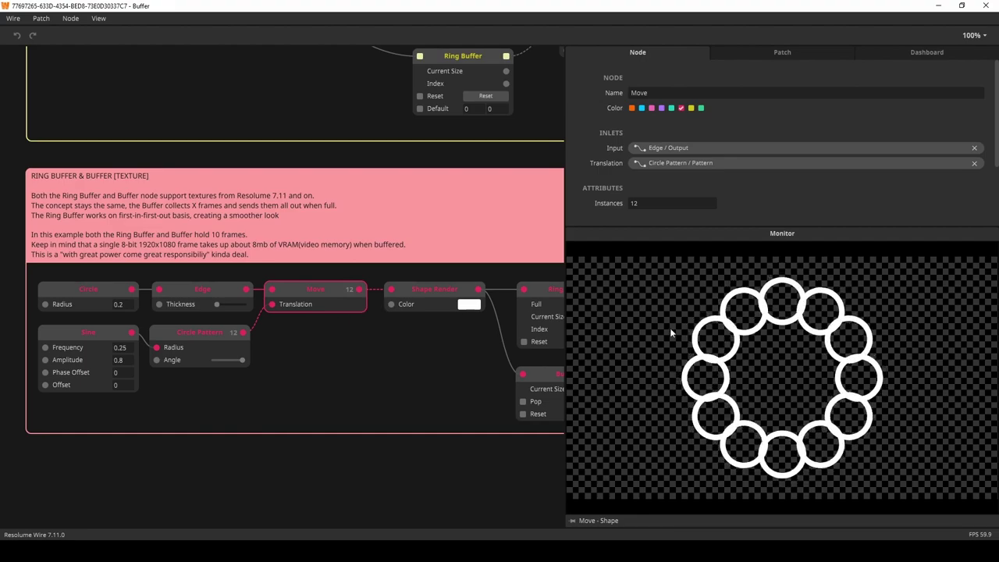
{"action": "left_click", "coordinate": [448, 290]}
{"action": "left_click_drag", "start_coordinate": [437, 346], "coordinate": [334, 354]}
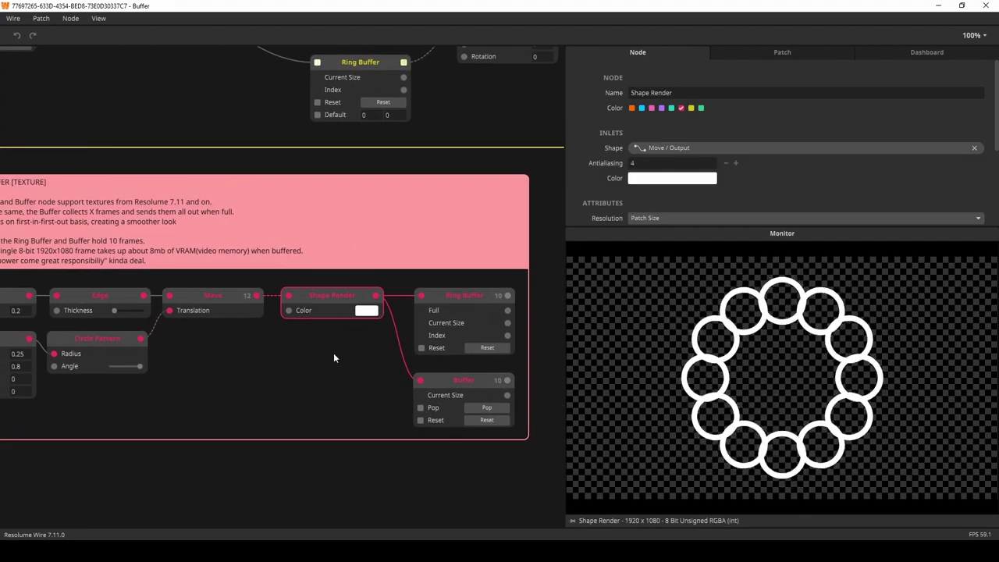
Compare the monitor output of the texture example's Ring Buffer and Buffer nodes.
{"action": "left_click", "coordinate": [463, 301]}
{"action": "left_click", "coordinate": [460, 391]}
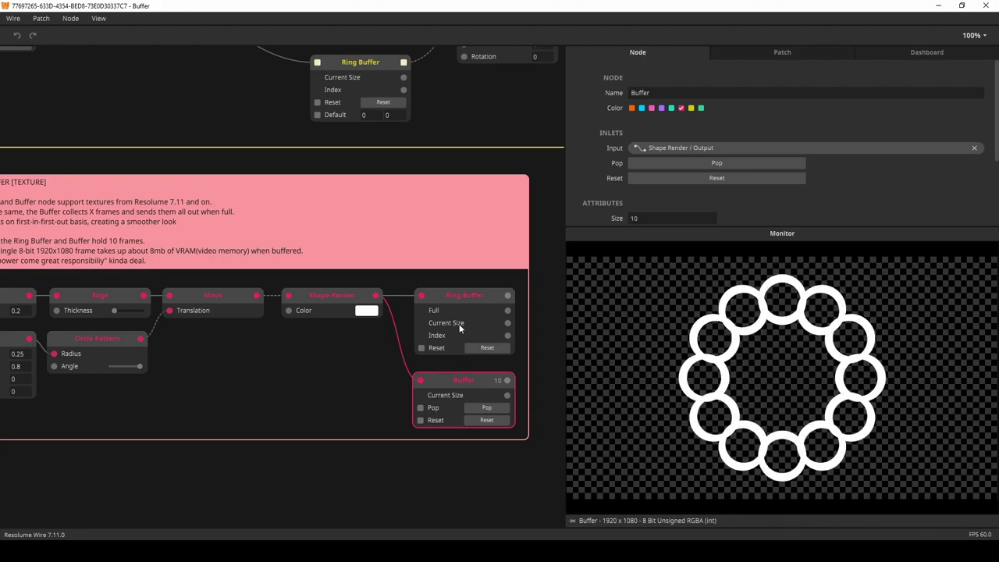
{"action": "left_click", "coordinate": [472, 305]}
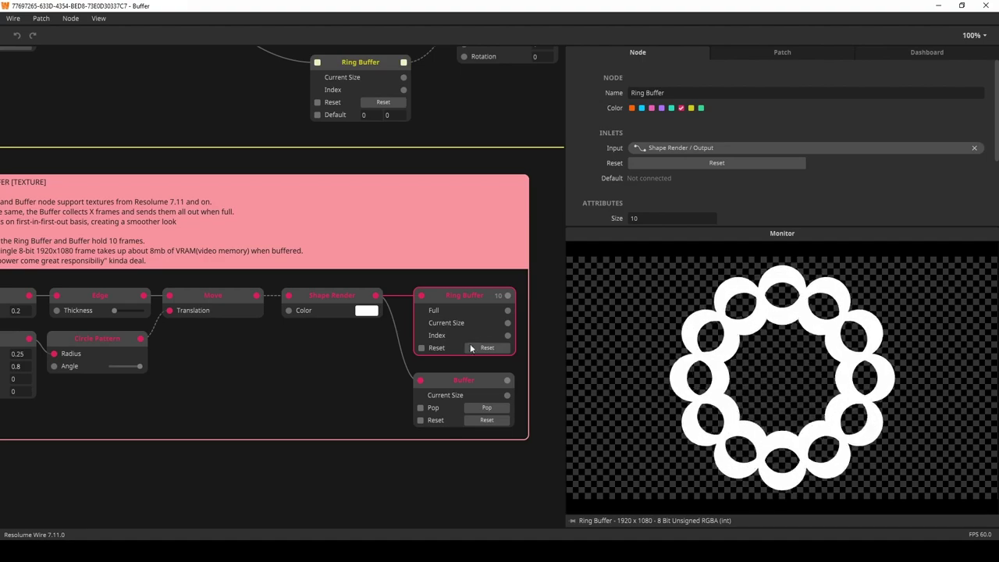
{"action": "left_click", "coordinate": [465, 382]}
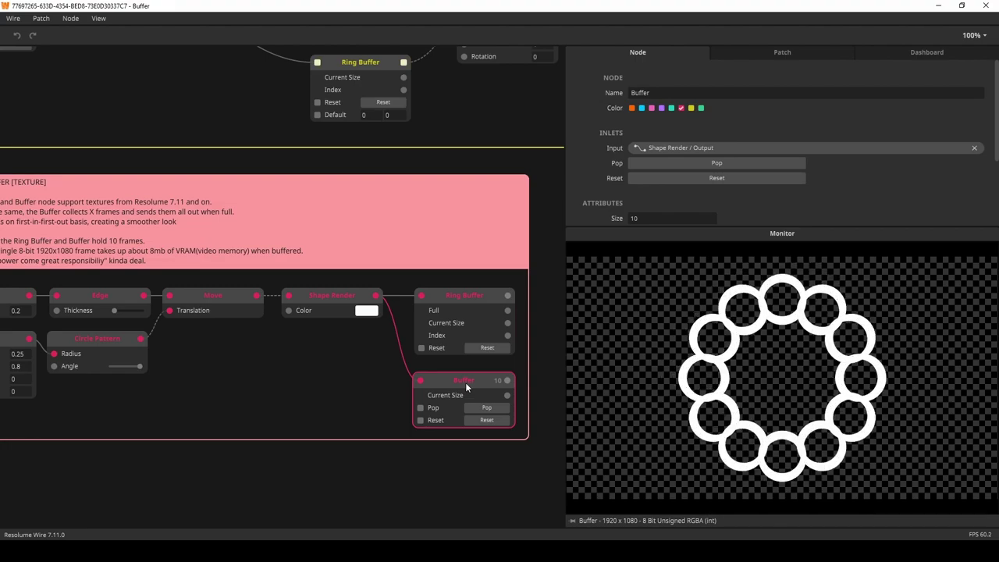
Set the texture example's Buffer node size to 30 and compare its output with the Ring Buffer node.
{"action": "left_click_drag", "start_coordinate": [557, 373], "coordinate": [510, 362]}
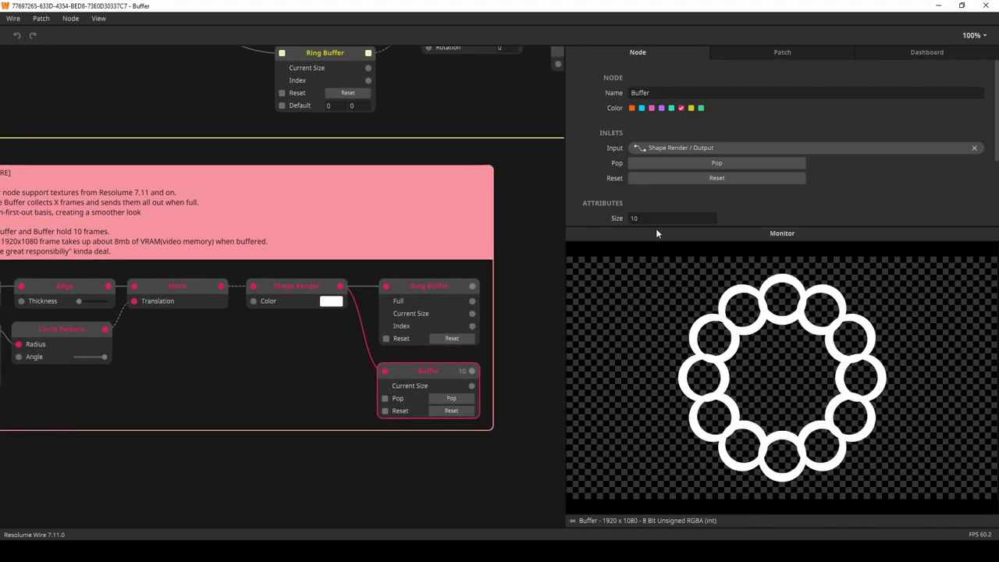
{"action": "left_click_drag", "start_coordinate": [656, 226], "coordinate": [647, 252]}
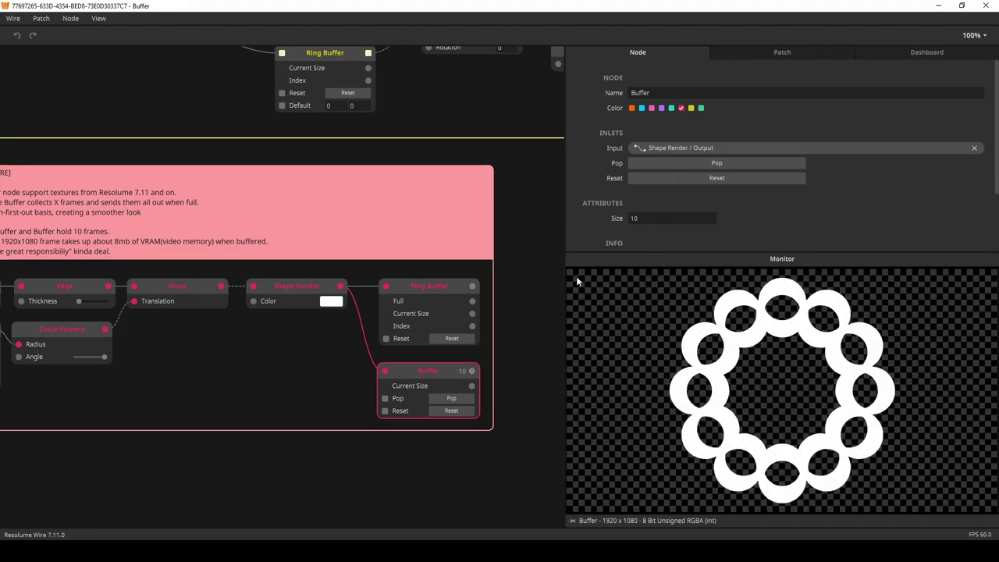
{"action": "double_click", "coordinate": [644, 218]}
{"action": "type", "text": "30"}
{"action": "key", "text": "Return"}
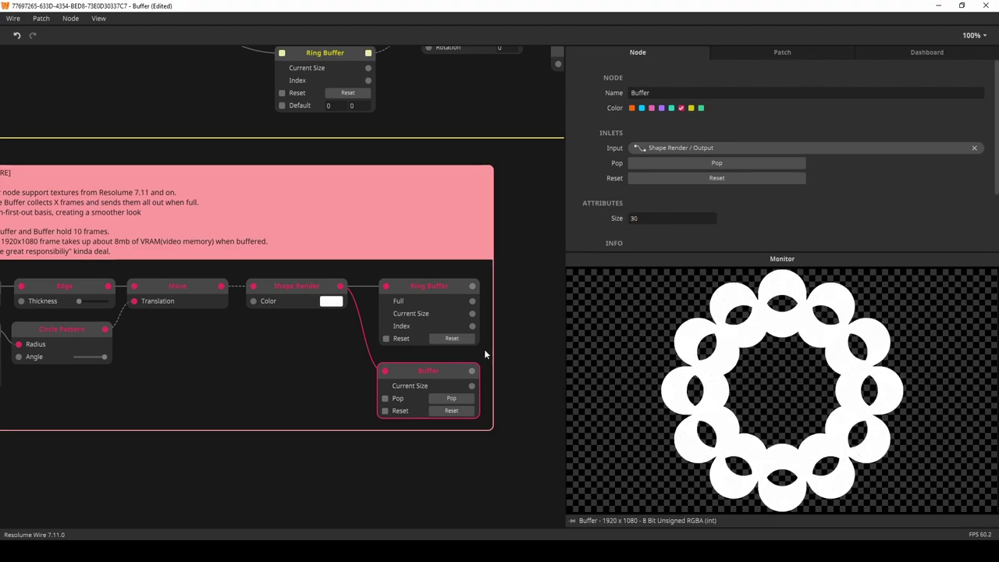
{"action": "left_click", "coordinate": [434, 287]}
{"action": "left_click", "coordinate": [430, 368]}
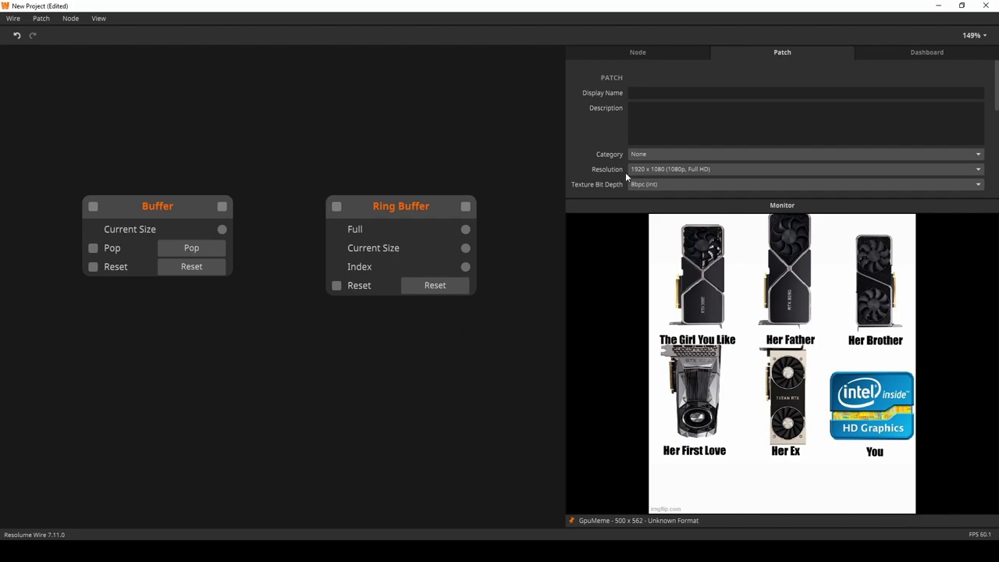
Review the new project's resolution and texture bit depth options, keeping 1920 x 1080 and choosing 8bpc (int).
{"action": "left_click", "coordinate": [654, 170]}
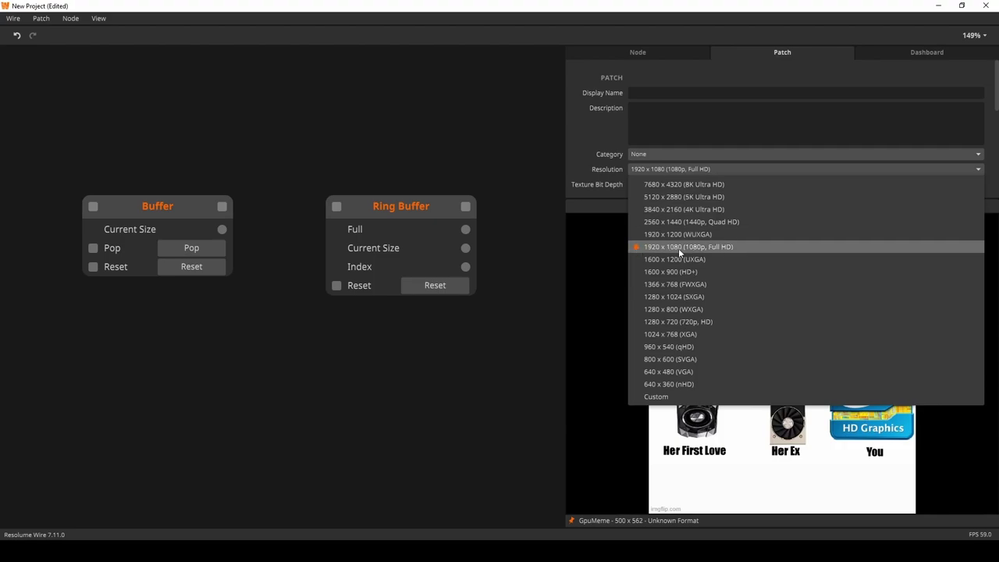
{"action": "left_click", "coordinate": [479, 357]}
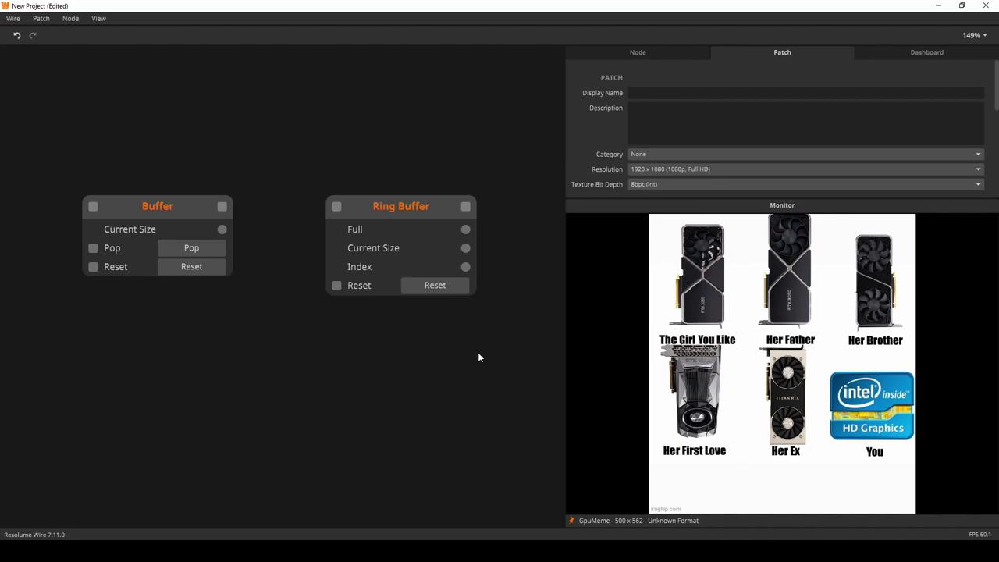
{"action": "left_click", "coordinate": [636, 186]}
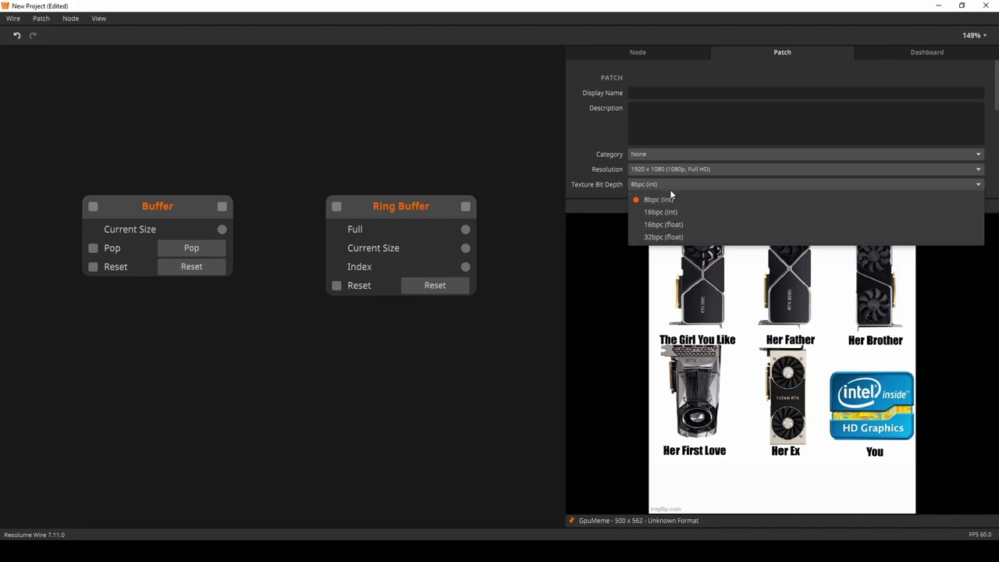
{"action": "left_click", "coordinate": [671, 198]}
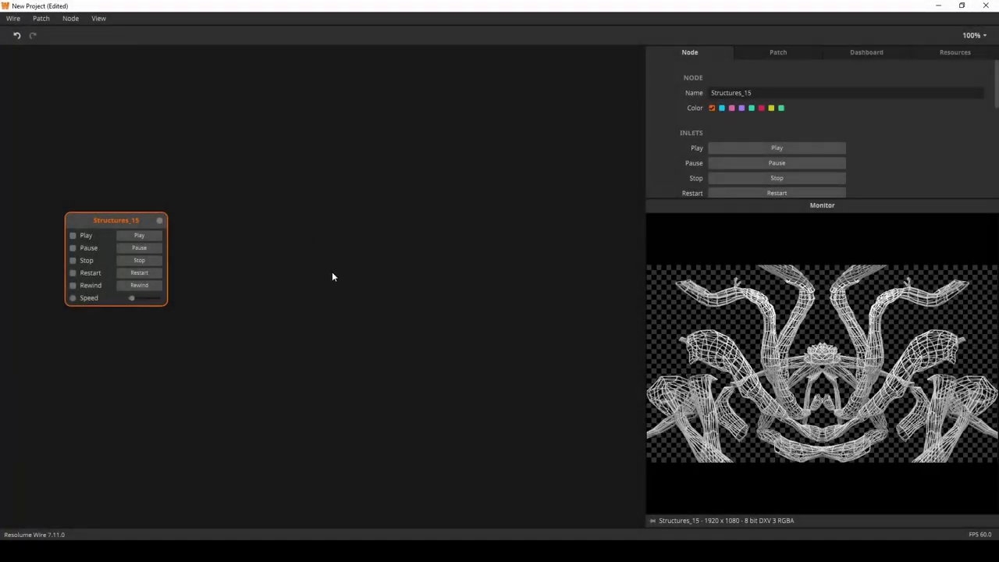
Move the Structures_15 video node slightly further right on the empty patch canvas.
{"action": "left_click_drag", "start_coordinate": [120, 220], "coordinate": [145, 220]}
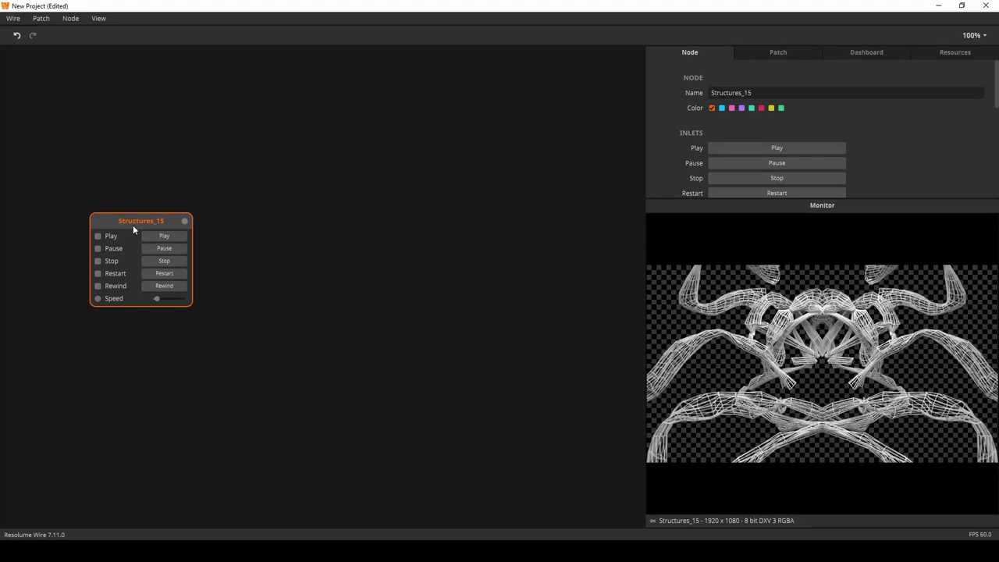
{"action": "left_click_drag", "start_coordinate": [140, 229], "coordinate": [169, 231]}
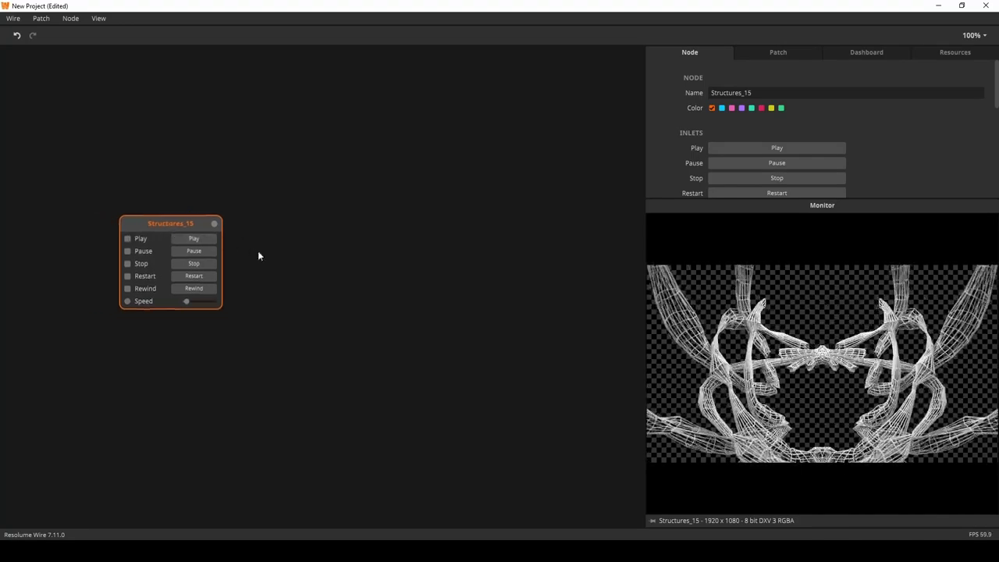
Add a Buffer node, feed it the Structures_15 output and place it beside the video node.
{"action": "double_click", "coordinate": [356, 288]}
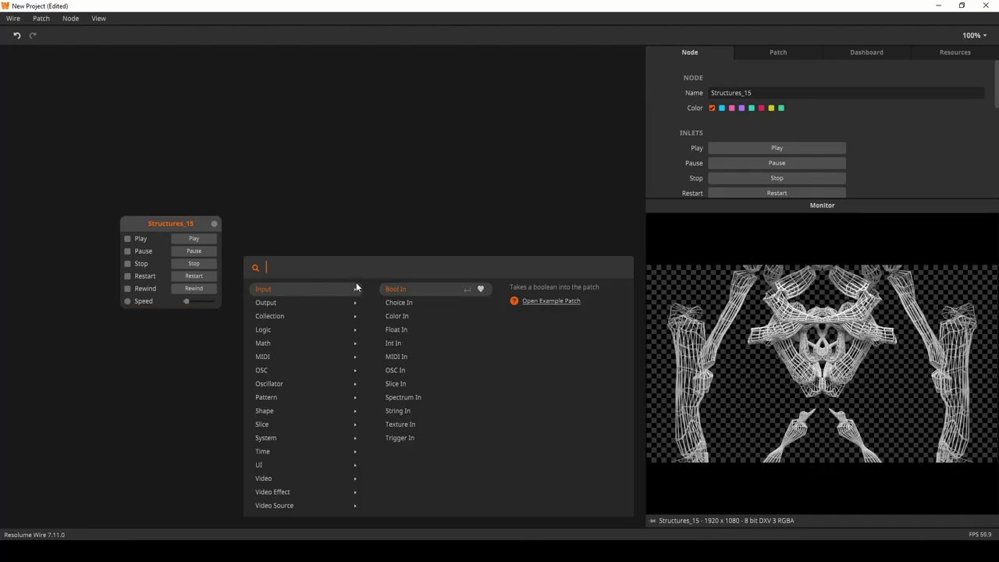
{"action": "type", "text": "buffer"}
{"action": "key", "text": "Return"}
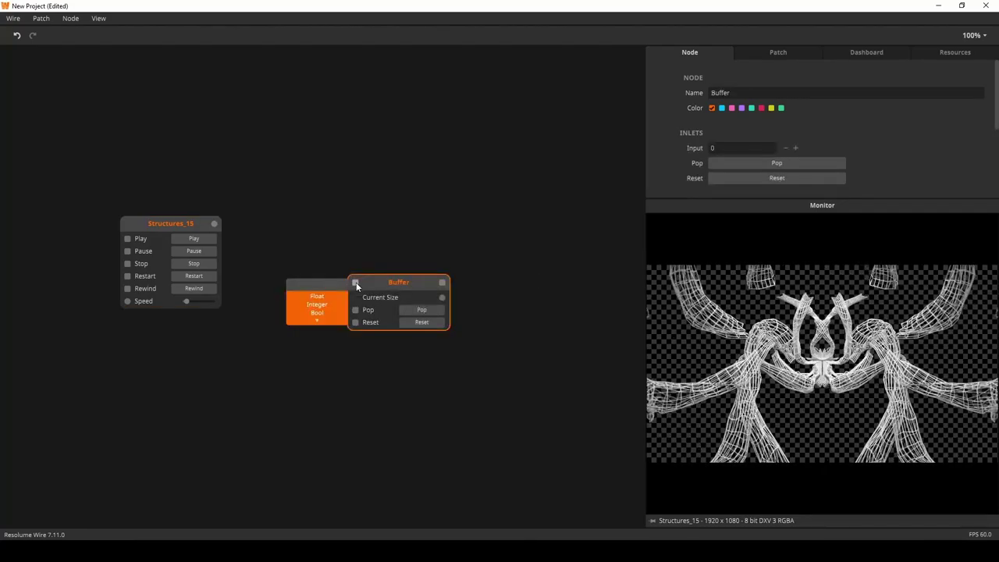
{"action": "left_click_drag", "start_coordinate": [356, 283], "coordinate": [214, 224]}
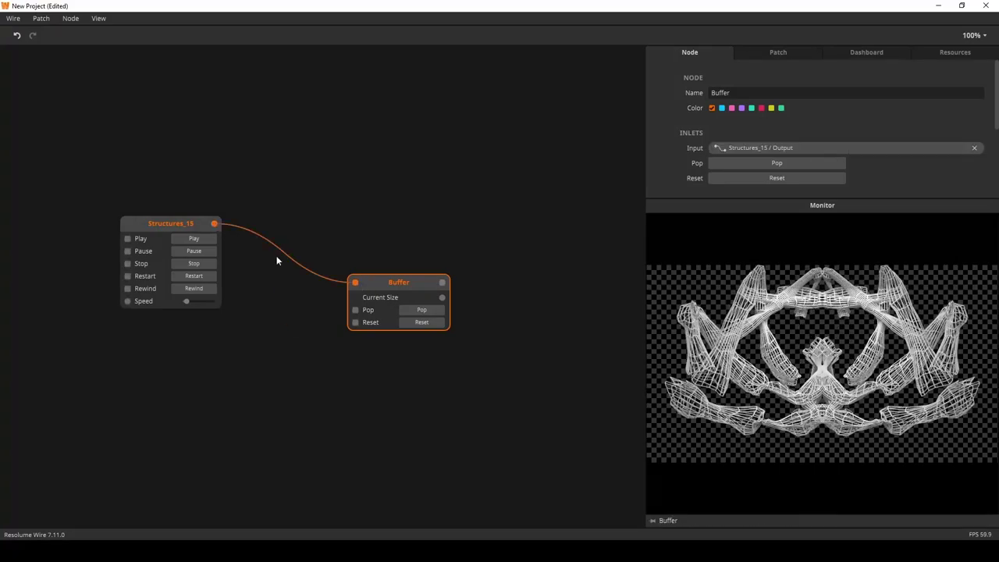
{"action": "left_click_drag", "start_coordinate": [376, 284], "coordinate": [348, 234]}
Set the Buffer node's size to 30 and align the node level with Structures_15.
{"action": "left_click_drag", "start_coordinate": [707, 199], "coordinate": [736, 243]}
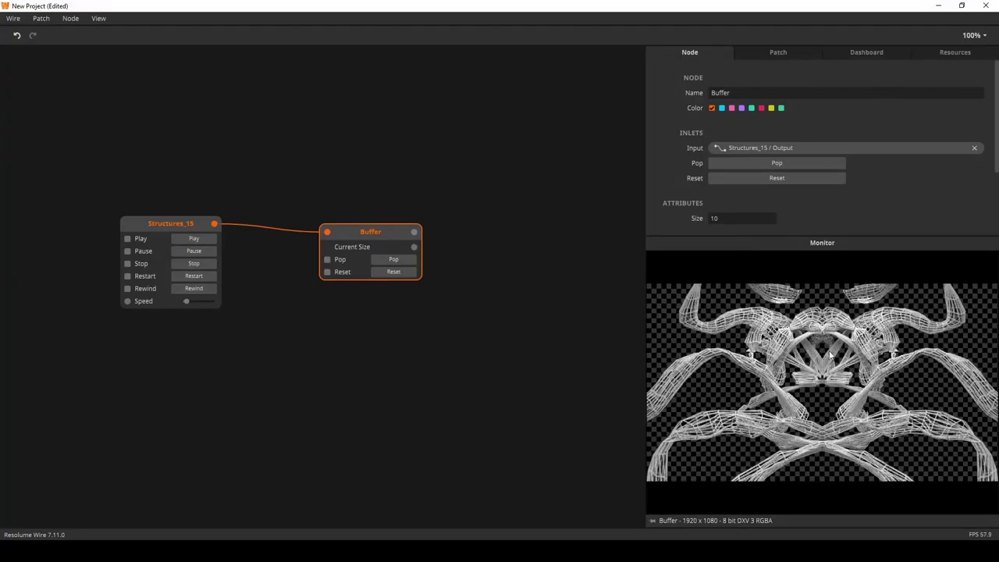
{"action": "left_click", "coordinate": [746, 222]}
{"action": "type", "text": "30"}
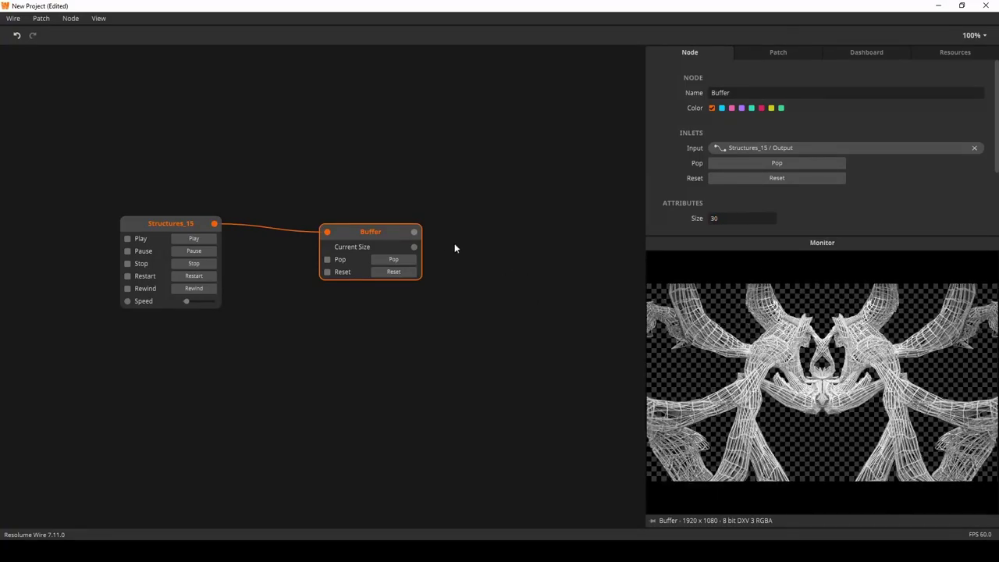
{"action": "left_click_drag", "start_coordinate": [370, 234], "coordinate": [331, 226]}
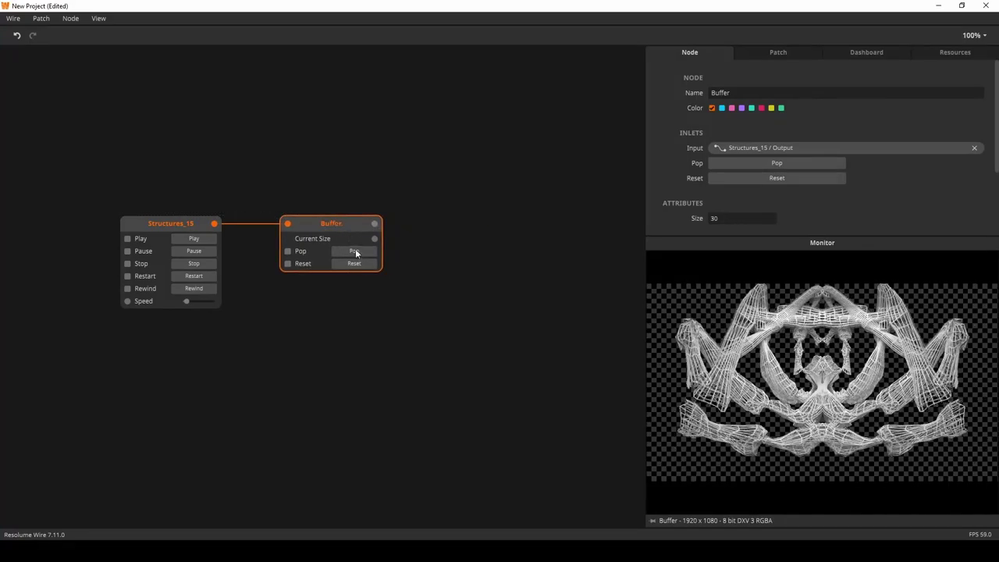
Reset the Buffer node several times and watch its output in the monitor.
{"action": "mouse_move", "coordinate": [375, 239]}
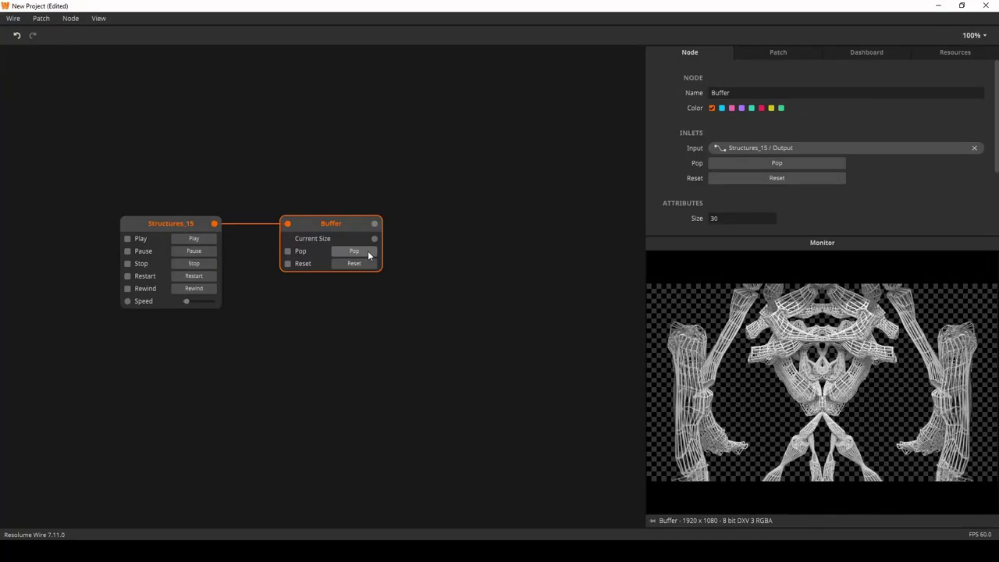
{"action": "left_click", "coordinate": [355, 266]}
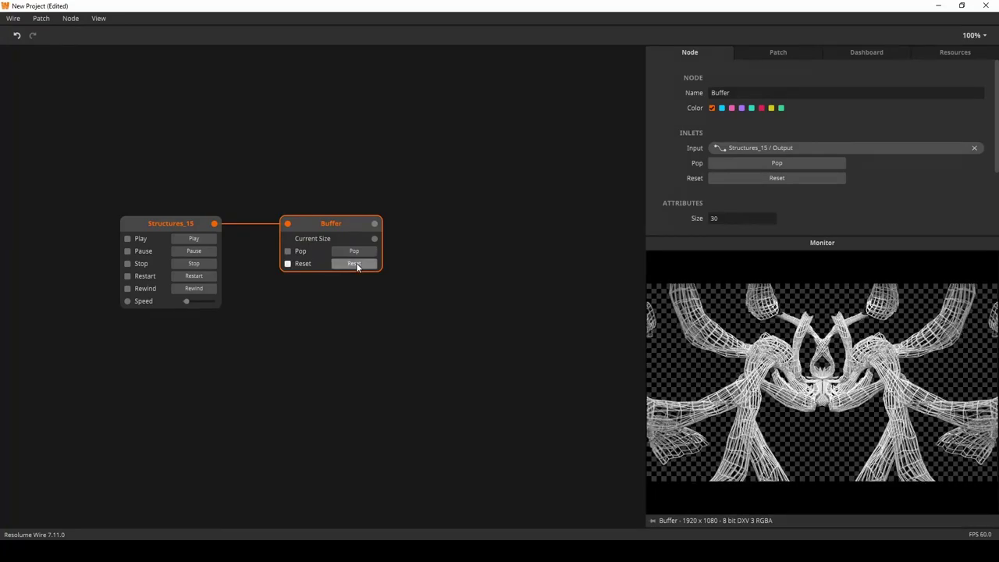
{"action": "left_click", "coordinate": [355, 265]}
{"action": "left_click", "coordinate": [356, 265]}
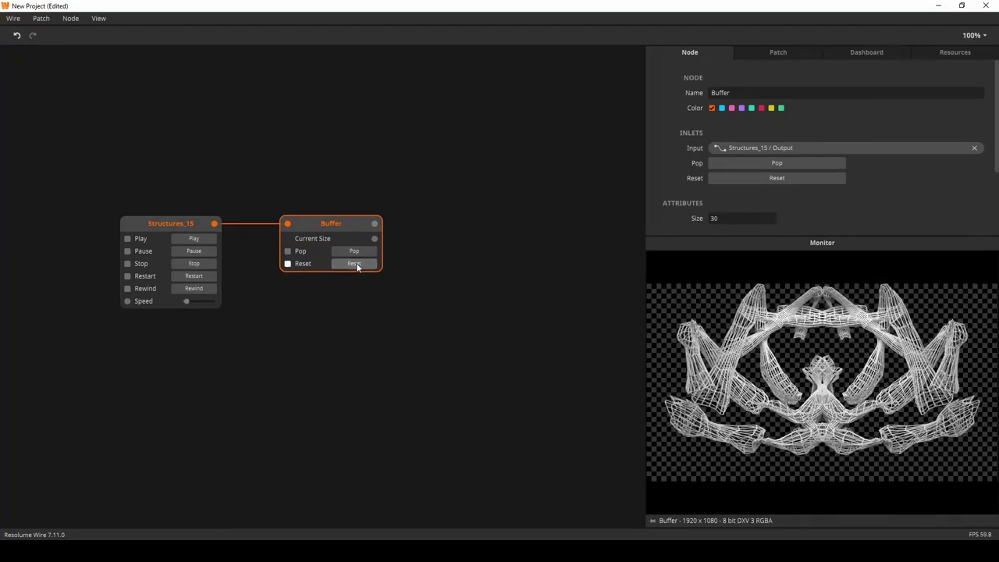
{"action": "left_click", "coordinate": [356, 265]}
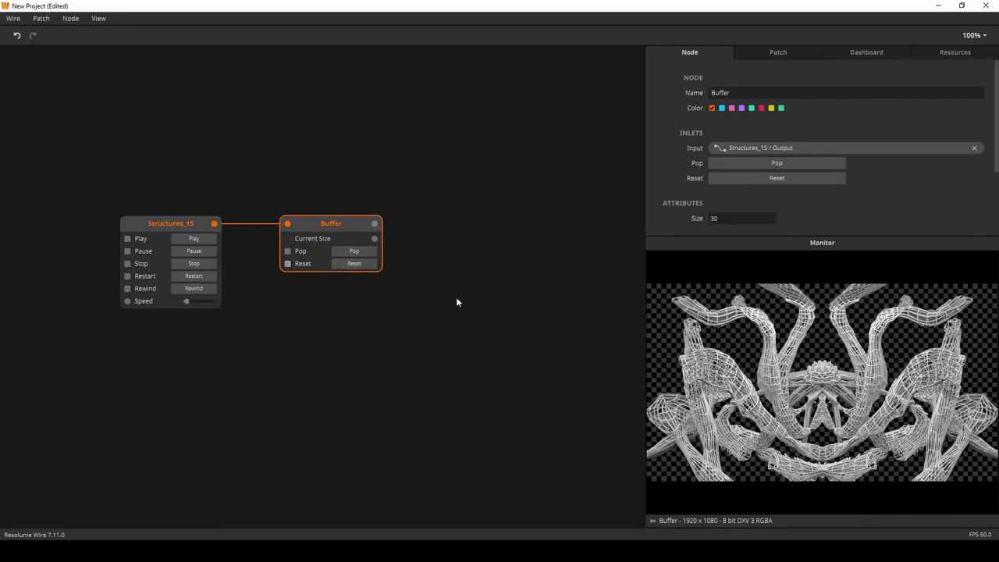
Add a Transform node beside the Buffer, connect the Buffer output to its input and leave space between them.
{"action": "left_click_drag", "start_coordinate": [348, 226], "coordinate": [334, 225]}
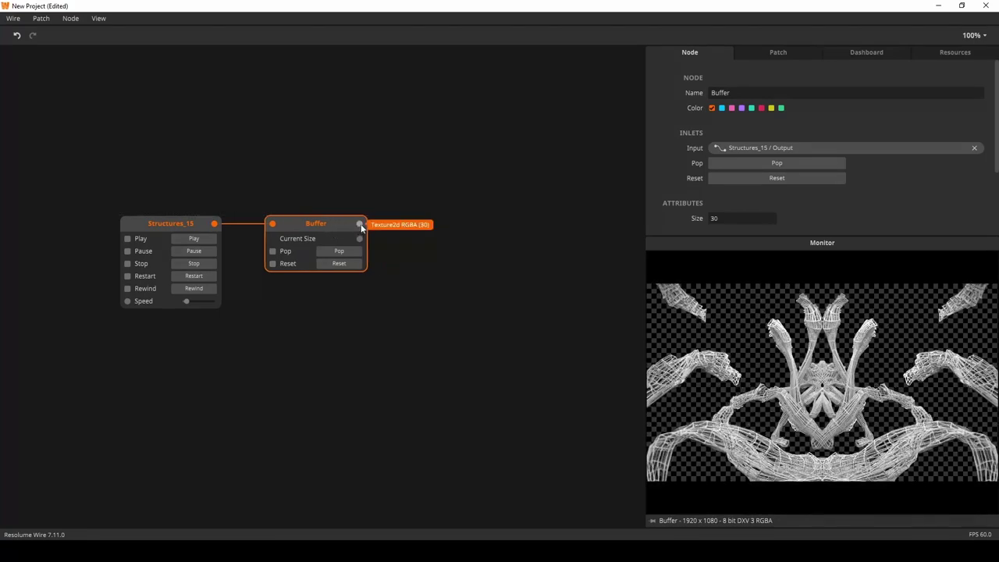
{"action": "double_click", "coordinate": [452, 241]}
{"action": "type", "text": "tra"}
{"action": "left_click", "coordinate": [334, 261]}
{"action": "left_click_drag", "start_coordinate": [359, 224], "coordinate": [447, 218]}
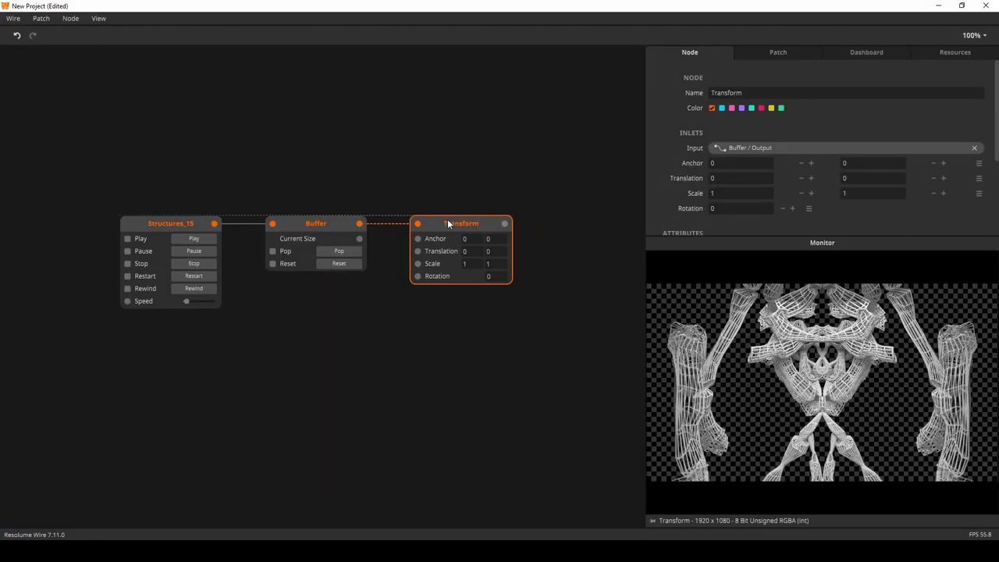
{"action": "mouse_move", "coordinate": [476, 266]}
{"action": "left_mouse_down"}
{"action": "mouse_move", "coordinate": [467, 249]}
{"action": "mouse_move", "coordinate": [472, 200]}
{"action": "mouse_move", "coordinate": [469, 270]}
{"action": "mouse_move", "coordinate": [475, 263]}
{"action": "left_mouse_up"}
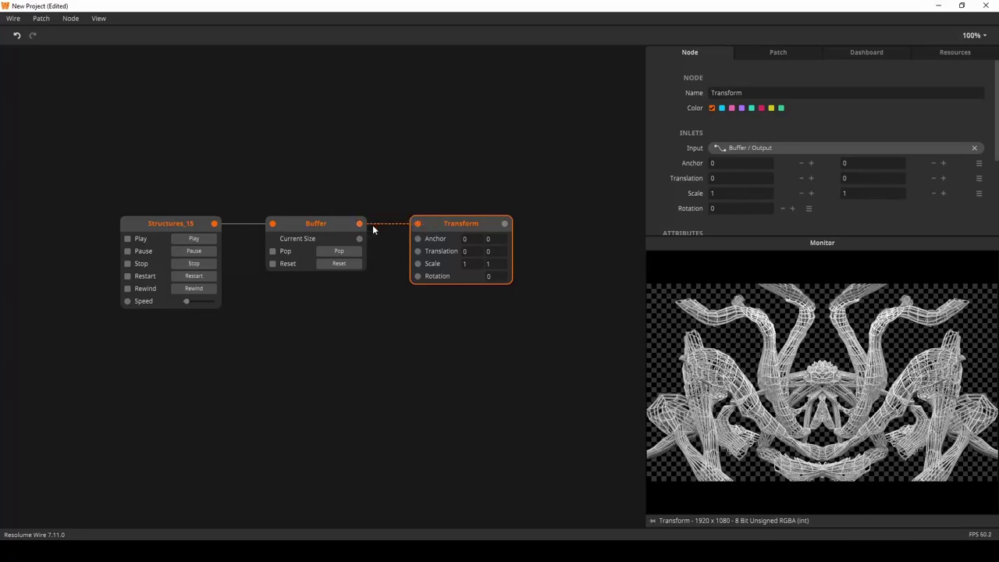
{"action": "left_click_drag", "start_coordinate": [468, 223], "coordinate": [500, 221]}
Add a Linear pattern node directly below the Buffer node and inspect its output values.
{"action": "double_click", "coordinate": [313, 350]}
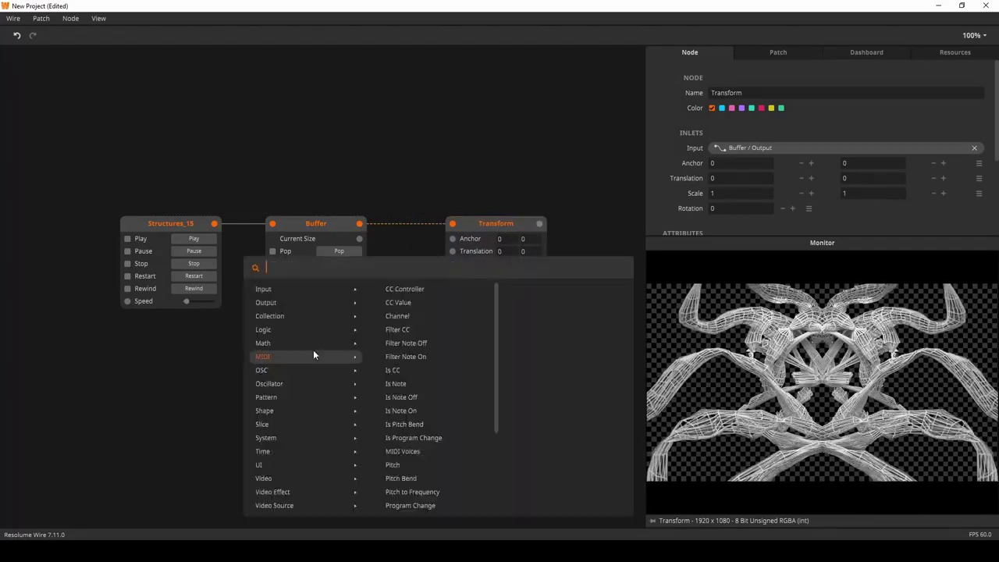
{"action": "type", "text": "linear"}
{"action": "key", "text": "Return"}
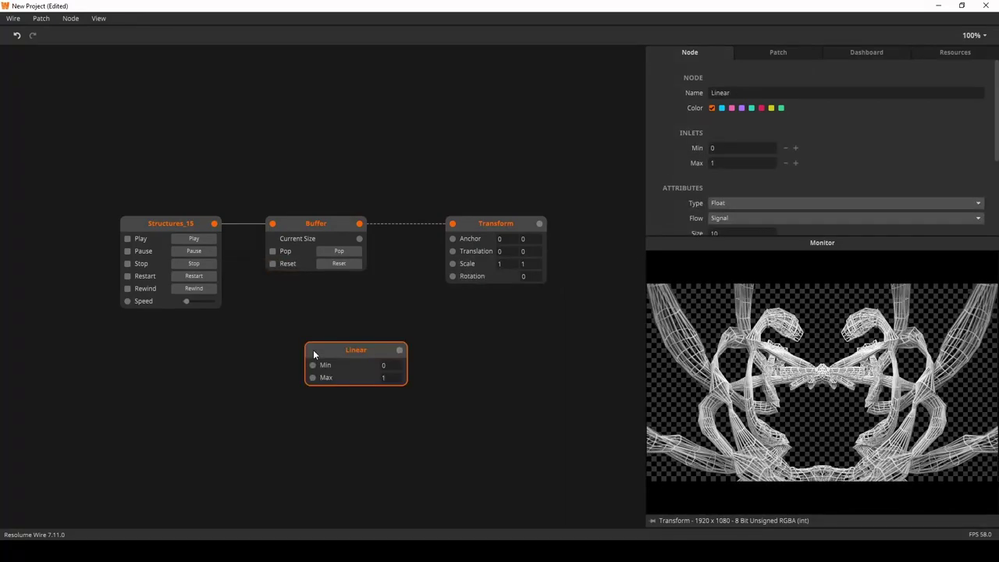
{"action": "left_click_drag", "start_coordinate": [322, 349], "coordinate": [289, 304]}
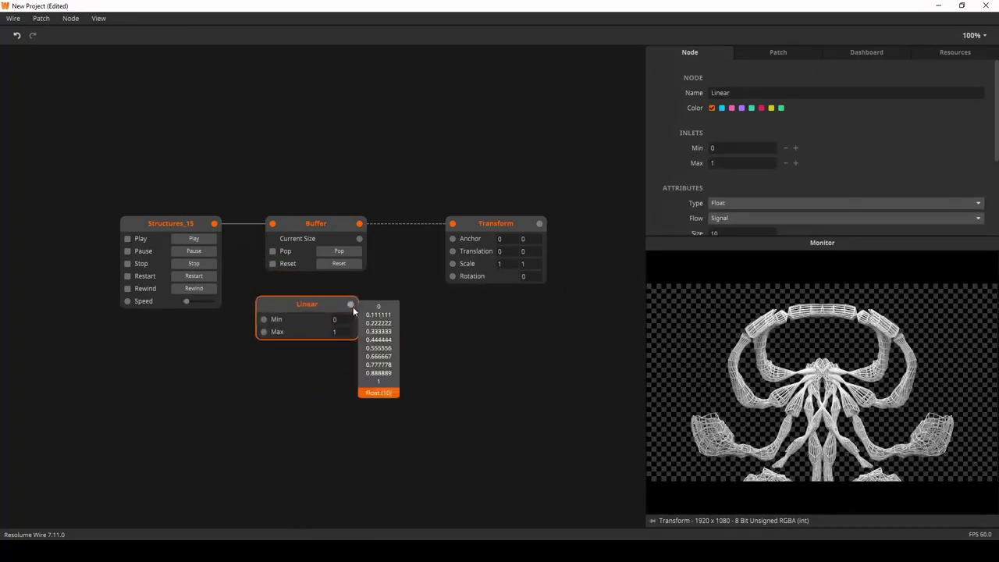
{"action": "mouse_move", "coordinate": [355, 306]}
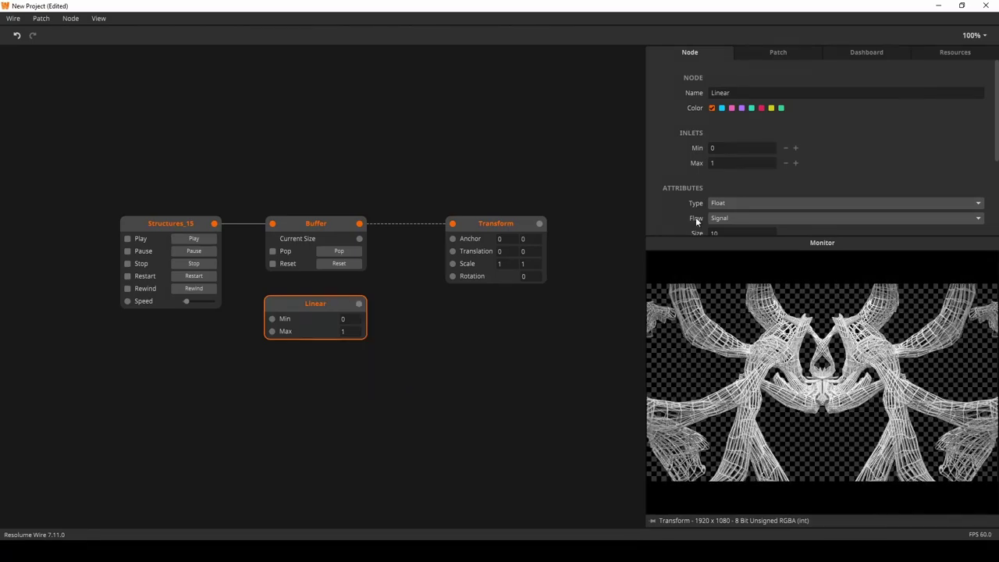
Set the Linear node's size to 30 to match the Buffer.
{"action": "scroll", "coordinate": [710, 215], "scroll_direction": "down", "scroll_amount": 1}
{"action": "left_click", "coordinate": [727, 177]}
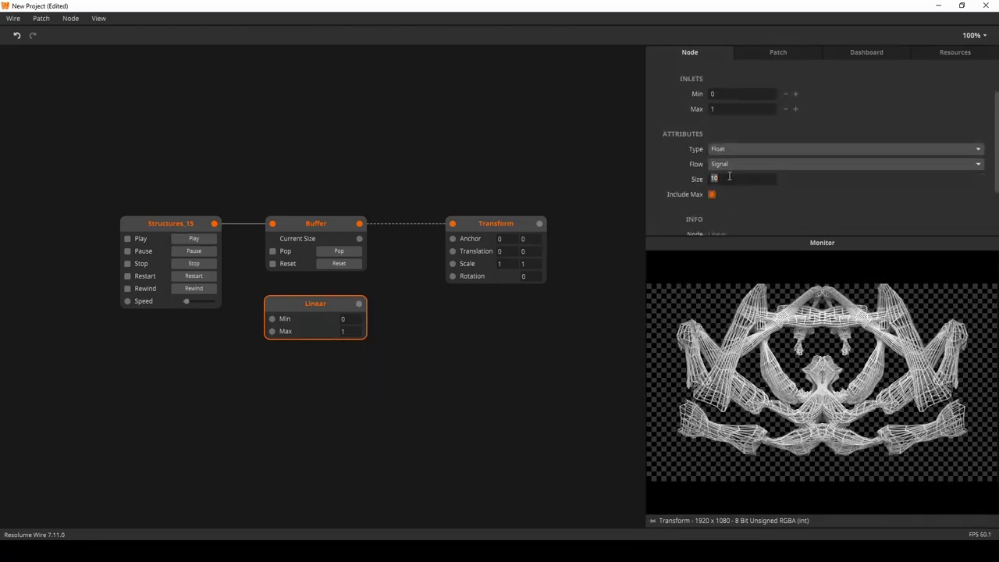
{"action": "type", "text": "30"}
{"action": "key", "text": "Return"}
{"action": "left_click", "coordinate": [408, 396]}
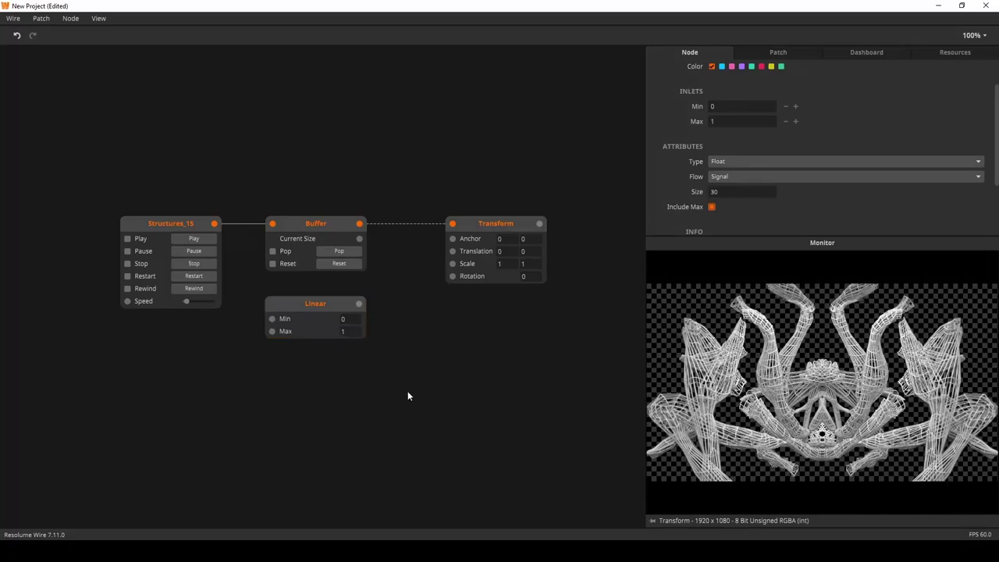
Set the Linear node's Min to 0.1 and connect its output to the Transform's Scale inlet.
{"action": "left_click", "coordinate": [338, 249]}
{"action": "left_click", "coordinate": [334, 304]}
{"action": "mouse_move", "coordinate": [359, 312]}
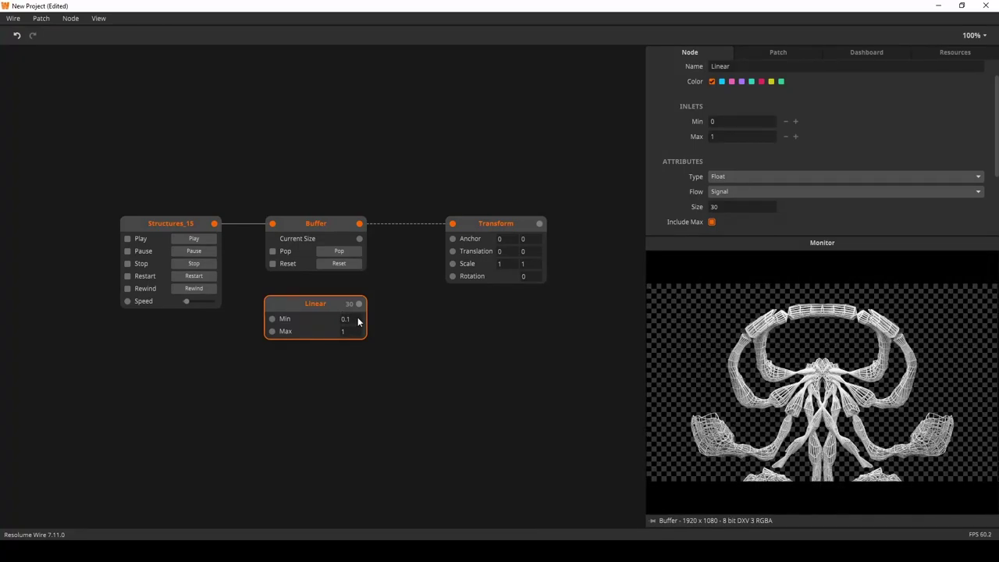
{"action": "left_click_drag", "start_coordinate": [358, 304], "coordinate": [453, 264]}
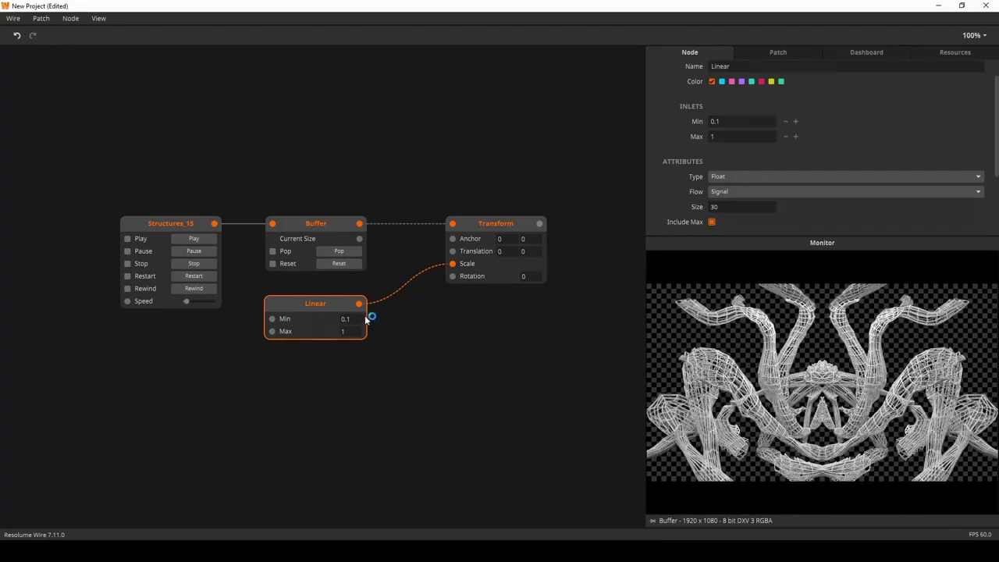
Set the Linear range to Min 1 and Max 1.2, and show the Transform output in the monitor.
{"action": "left_click", "coordinate": [395, 344]}
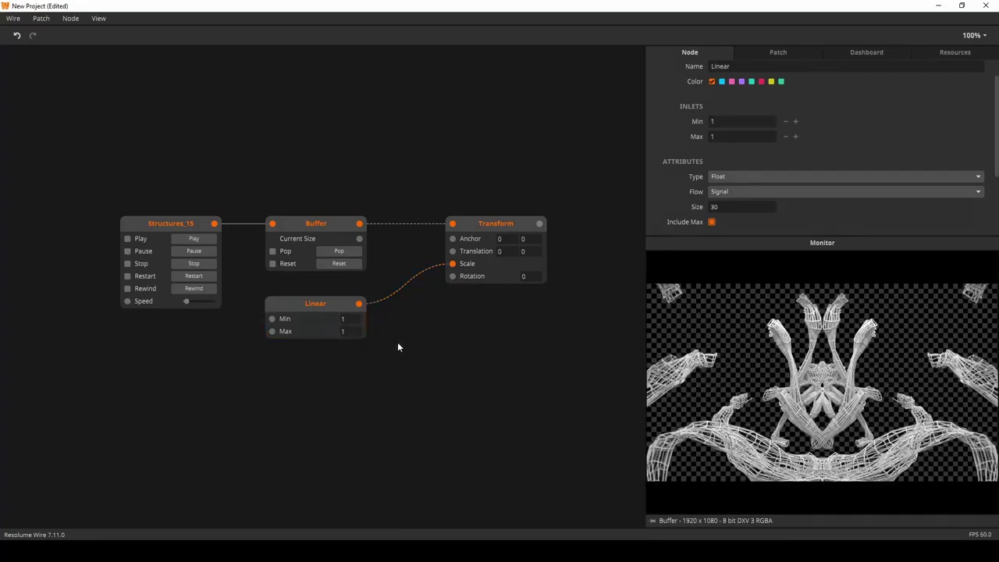
{"action": "left_click_drag", "start_coordinate": [356, 332], "coordinate": [359, 321]}
{"action": "left_click", "coordinate": [499, 224]}
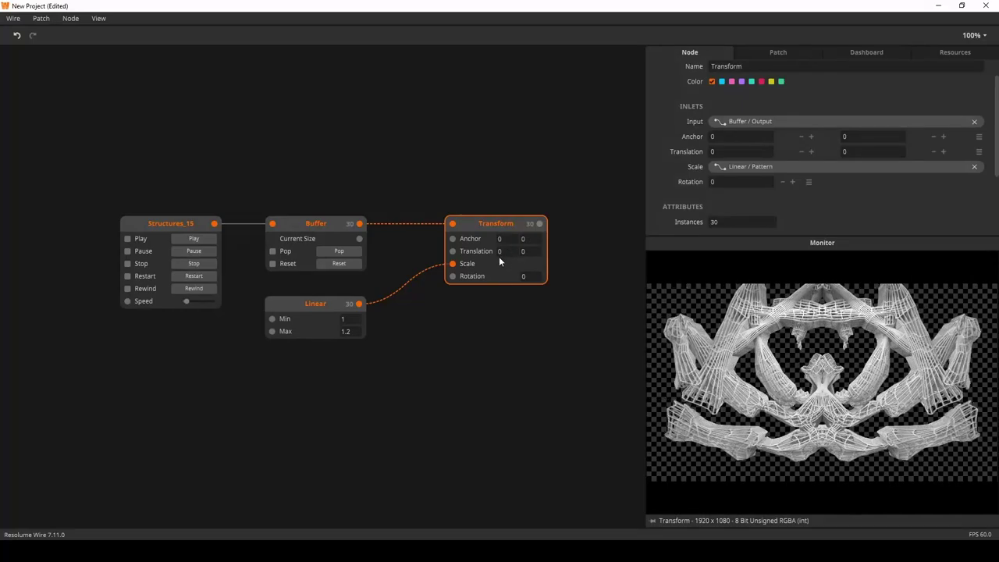
Move the Buffer, Linear and Transform nodes together slightly lower than the Structures_15 node.
{"action": "left_click_drag", "start_coordinate": [472, 359], "coordinate": [390, 368]}
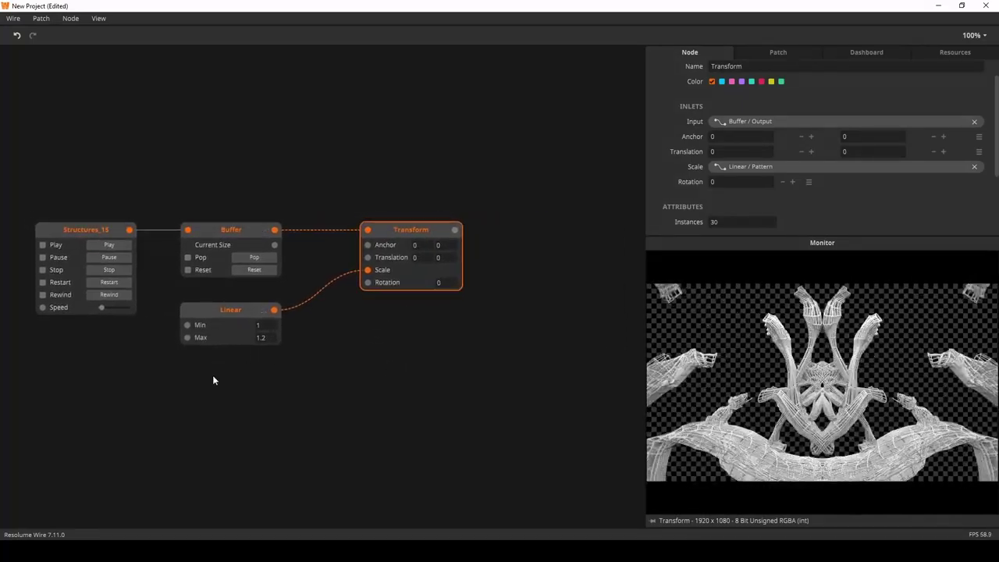
{"action": "left_click_drag", "start_coordinate": [212, 380], "coordinate": [468, 225]}
{"action": "left_click_drag", "start_coordinate": [394, 227], "coordinate": [400, 259]}
{"action": "left_click", "coordinate": [538, 266]}
Add a Video Mixer node up and to the right of the Transform and set its Opacity 2 to 1.
{"action": "left_click_drag", "start_coordinate": [538, 265], "coordinate": [477, 244]}
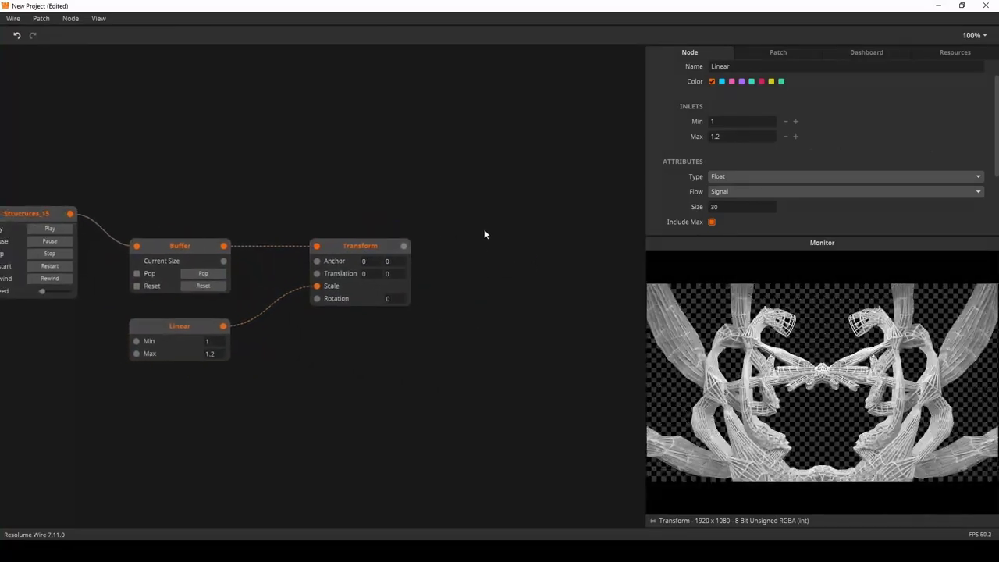
{"action": "double_click", "coordinate": [440, 203]}
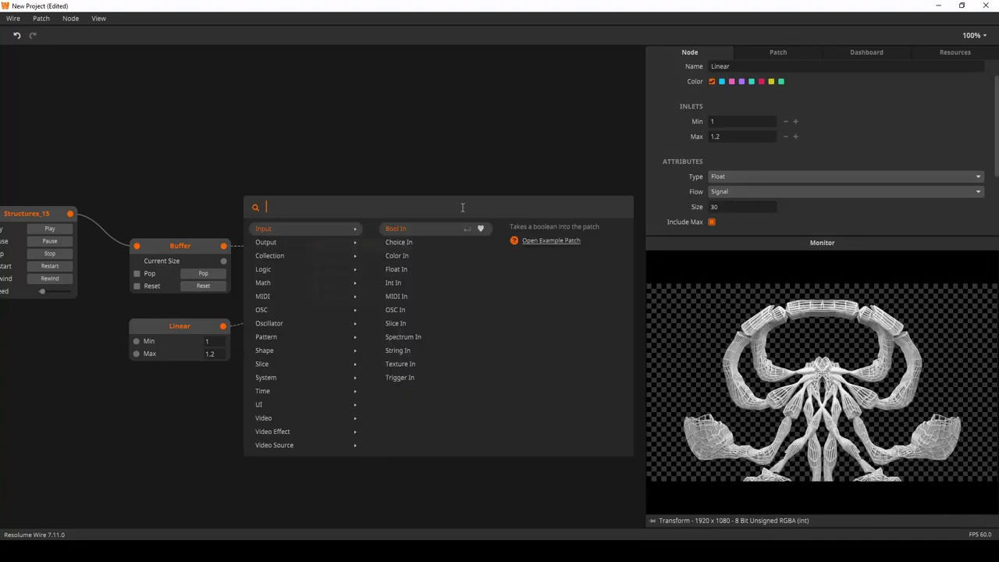
{"action": "type", "text": "vid"}
{"action": "key", "text": "Return"}
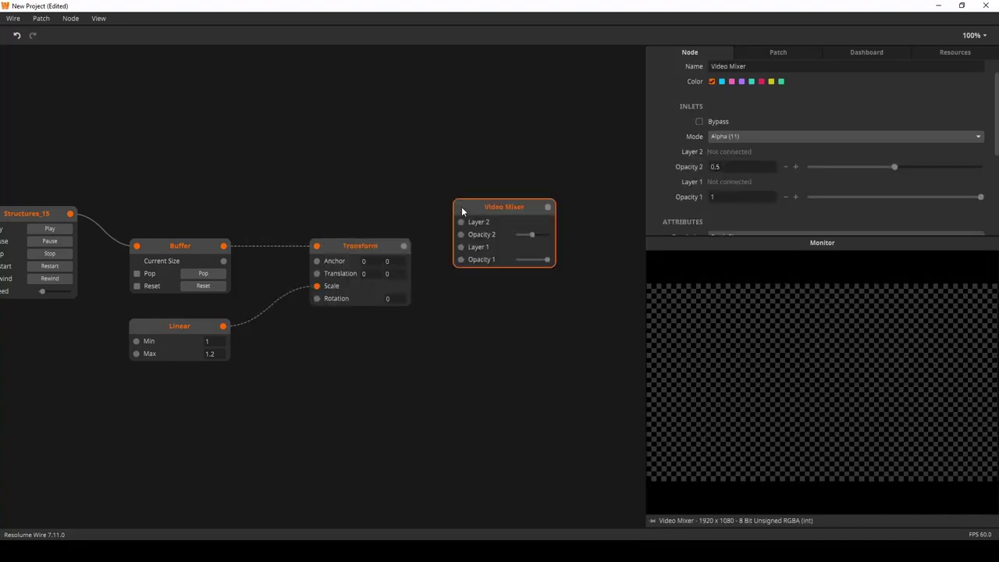
{"action": "left_click_drag", "start_coordinate": [492, 234], "coordinate": [580, 211]}
Connect Structures_15 to the Video Mixer's Layer 1 and the Transform output to Layer 2, then adjust the mixer's position.
{"action": "left_click", "coordinate": [375, 248]}
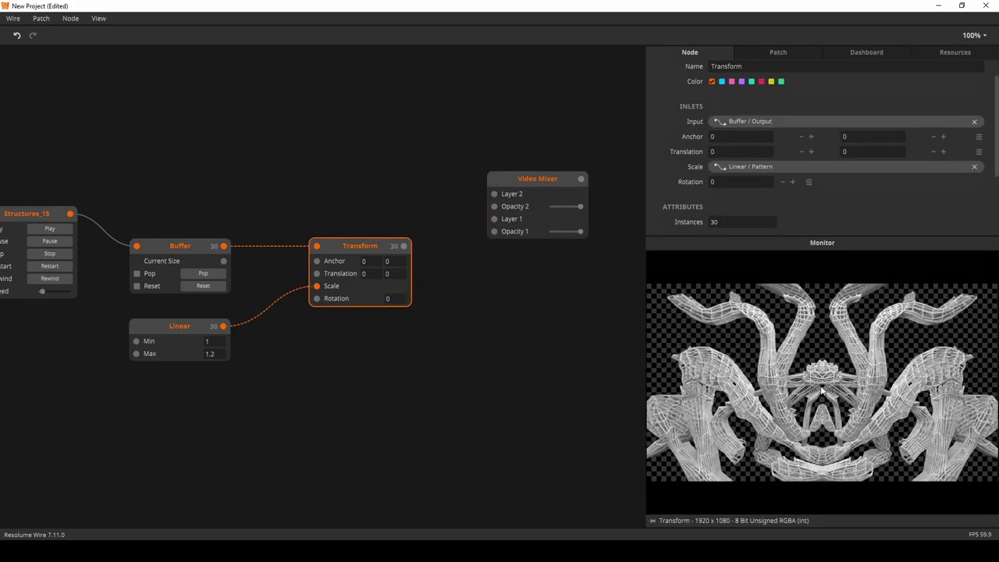
{"action": "left_click_drag", "start_coordinate": [507, 348], "coordinate": [531, 390]}
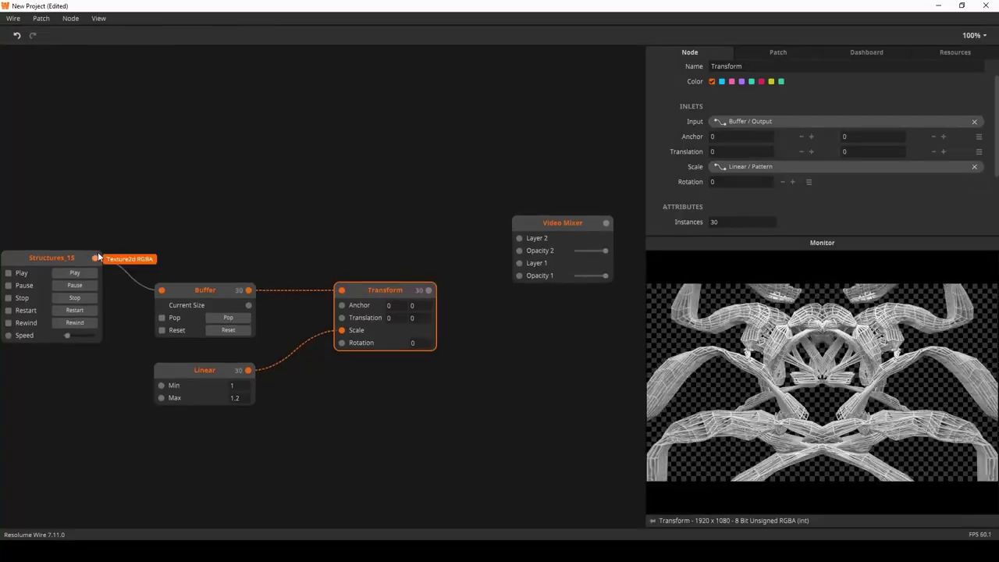
{"action": "left_click_drag", "start_coordinate": [94, 258], "coordinate": [546, 224]}
{"action": "left_click", "coordinate": [547, 263]}
{"action": "left_click_drag", "start_coordinate": [428, 290], "coordinate": [528, 236]}
{"action": "scroll", "coordinate": [527, 237], "scroll_direction": "right", "scroll_amount": 3}
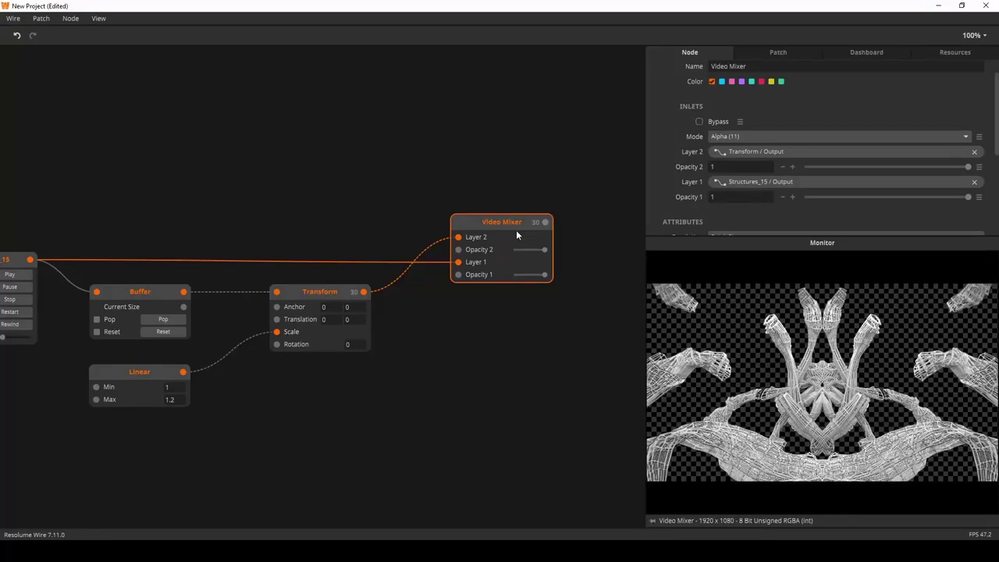
{"action": "left_click_drag", "start_coordinate": [516, 229], "coordinate": [534, 231]}
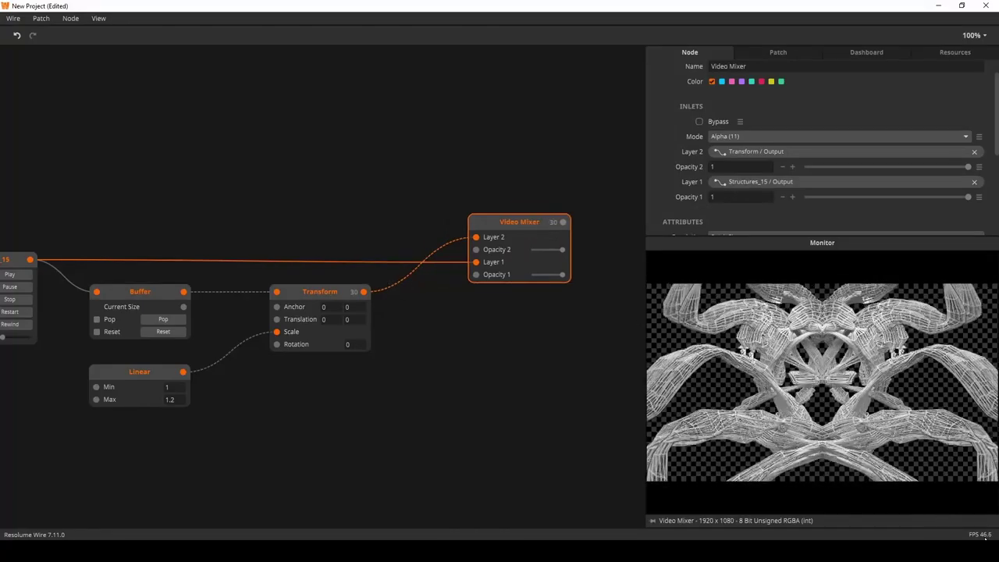
Disconnect the Transform from the Video Mixer's Layer 2 and add a Merge node between the two nodes.
{"action": "left_click", "coordinate": [451, 261]}
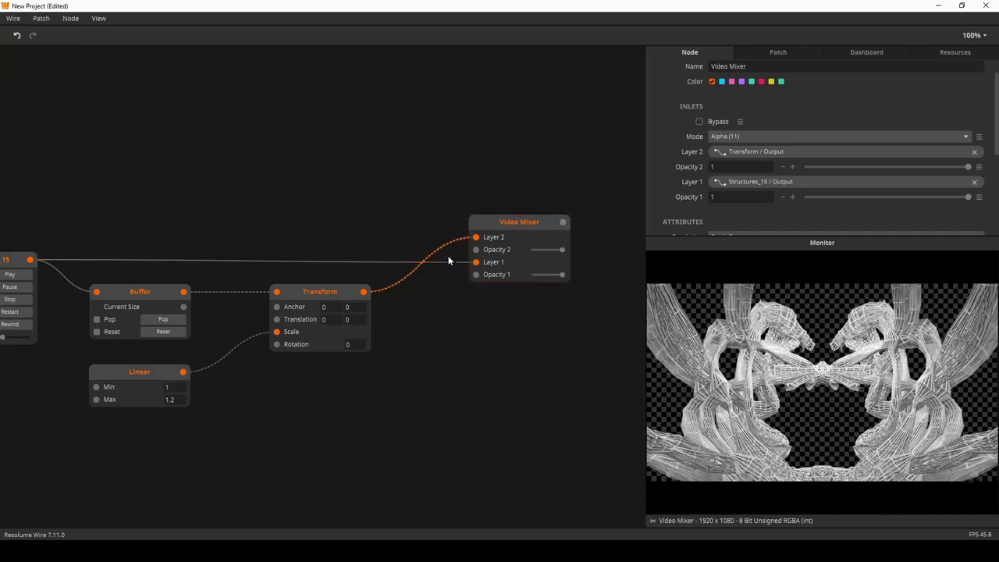
{"action": "key", "text": "Delete"}
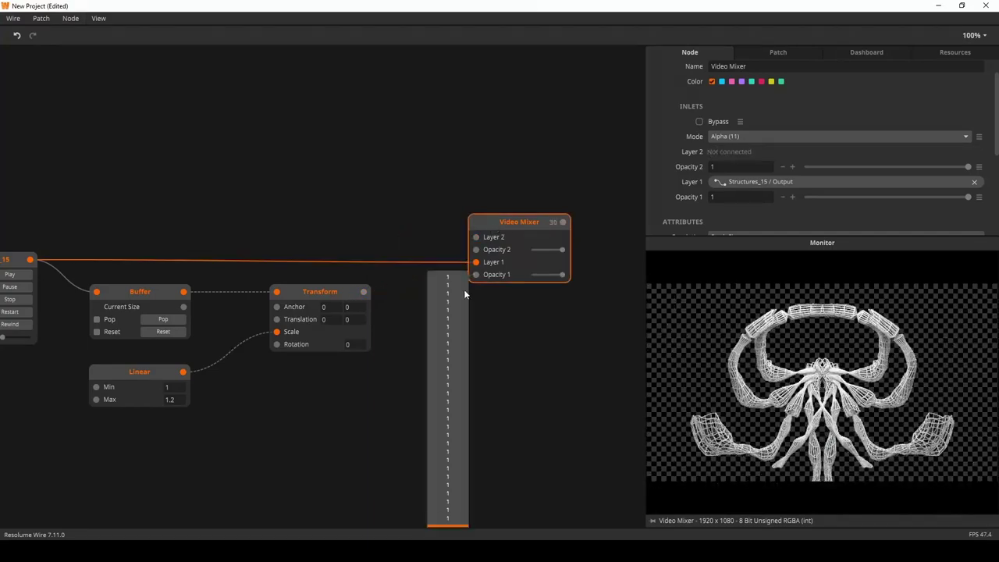
{"action": "double_click", "coordinate": [429, 335]}
{"action": "type", "text": "mer"}
{"action": "key", "text": "Return"}
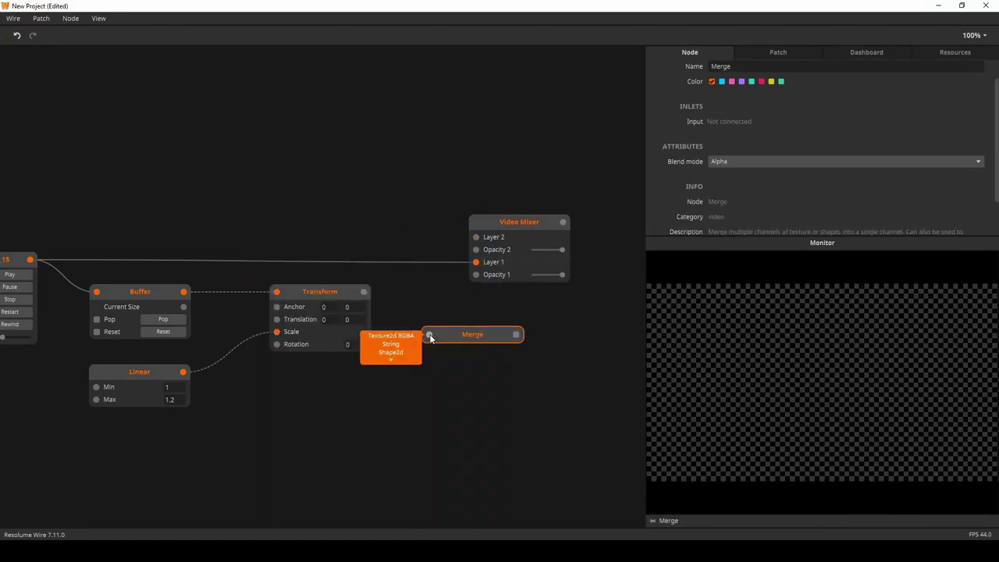
Connect Transform through Merge into the Video Mixer's Layer 2, and line the Merge node up beside the Transform.
{"action": "left_click_drag", "start_coordinate": [429, 335], "coordinate": [472, 346]}
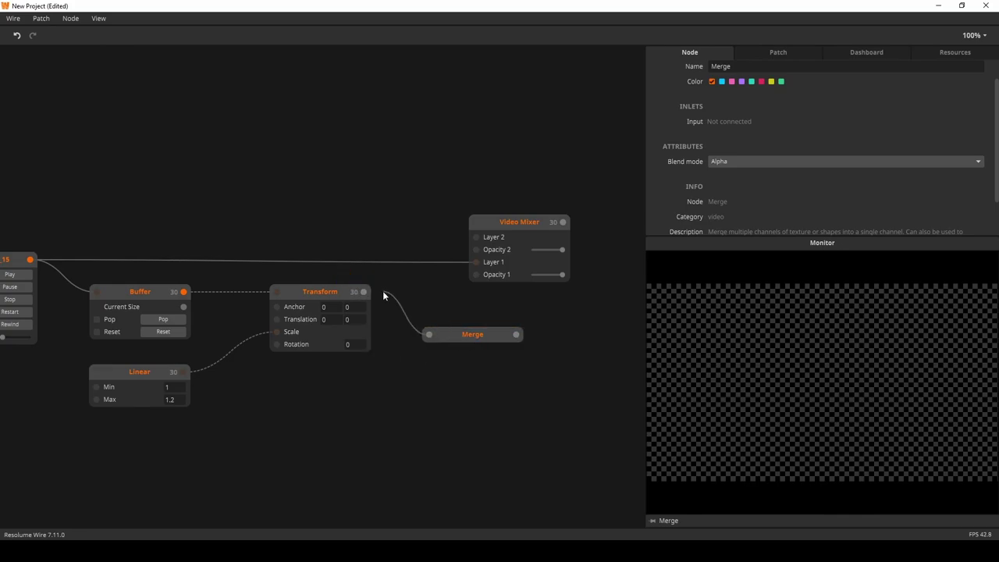
{"action": "left_click_drag", "start_coordinate": [386, 295], "coordinate": [364, 292]}
{"action": "left_click_drag", "start_coordinate": [485, 335], "coordinate": [476, 237]}
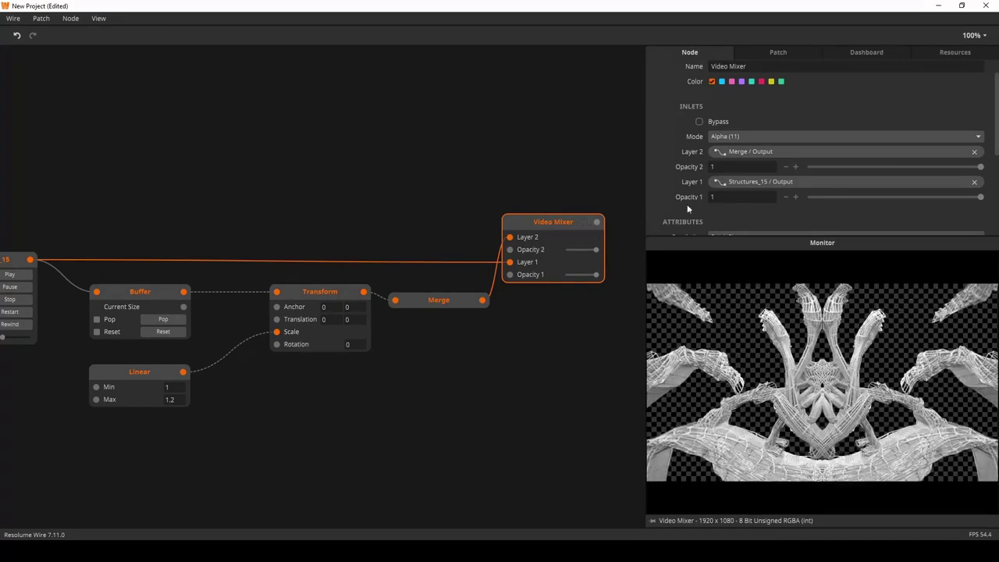
{"action": "scroll", "coordinate": [741, 207], "scroll_direction": "down", "scroll_amount": 4}
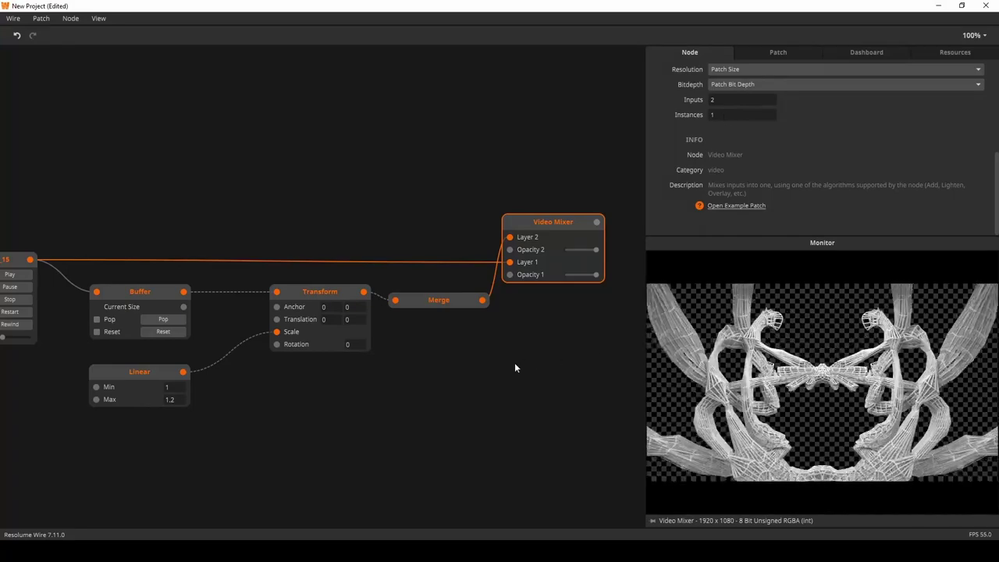
{"action": "scroll", "coordinate": [491, 351], "scroll_direction": "right", "scroll_amount": 3}
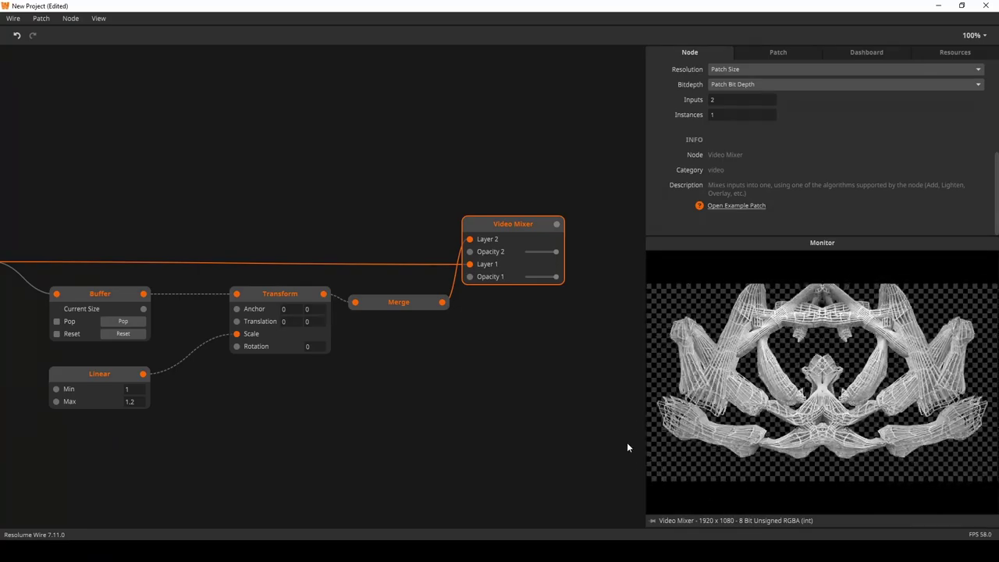
{"action": "left_click_drag", "start_coordinate": [402, 308], "coordinate": [399, 300]}
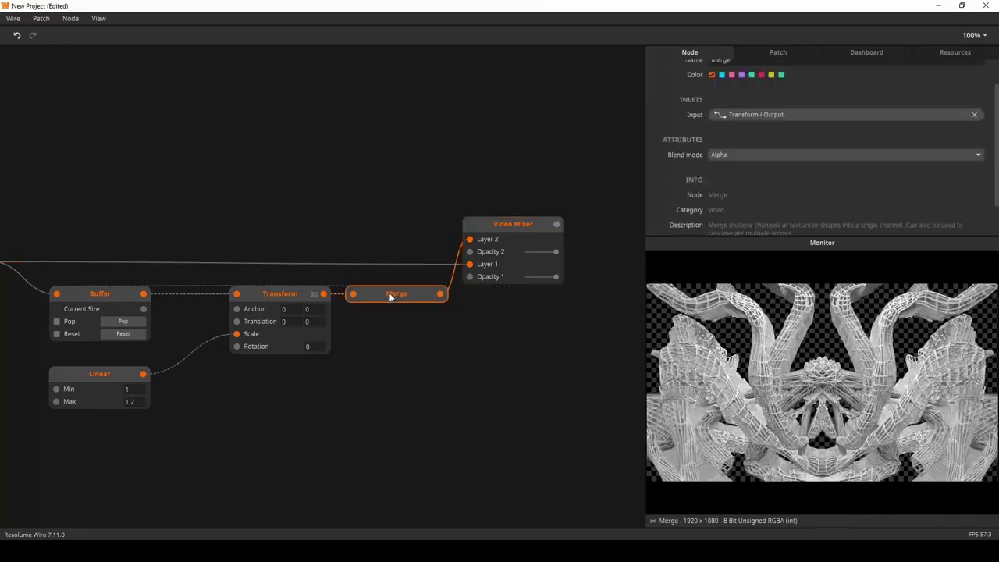
Test the Video Mixer's Opacity 1 and Opacity 2 by lowering each in turn and restoring both to 1.
{"action": "left_click", "coordinate": [523, 232]}
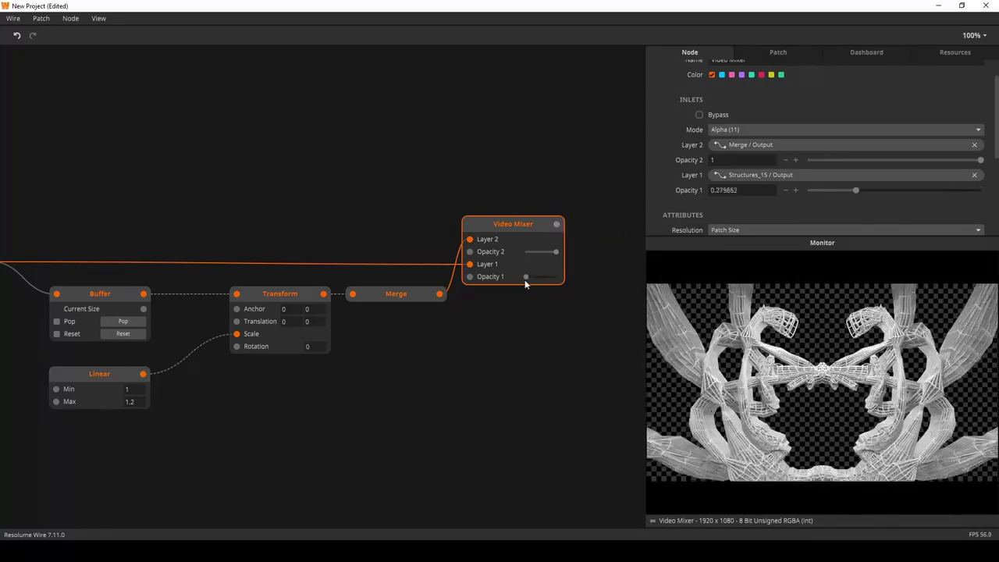
{"action": "mouse_move", "coordinate": [555, 251]}
{"action": "left_mouse_down"}
{"action": "mouse_move", "coordinate": [529, 252]}
{"action": "mouse_move", "coordinate": [544, 255]}
{"action": "left_mouse_up"}
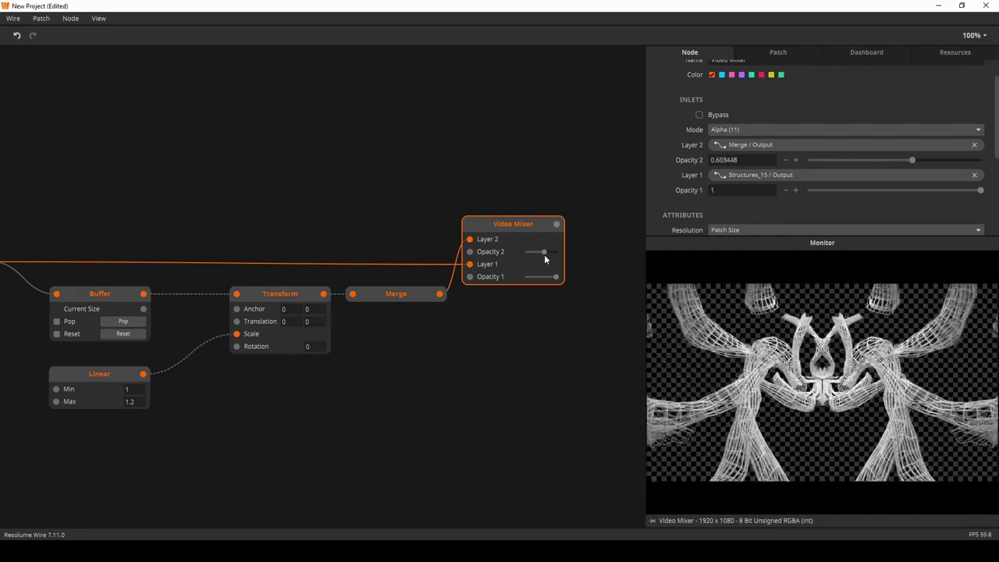
{"action": "left_click_drag", "start_coordinate": [544, 255], "coordinate": [564, 254]}
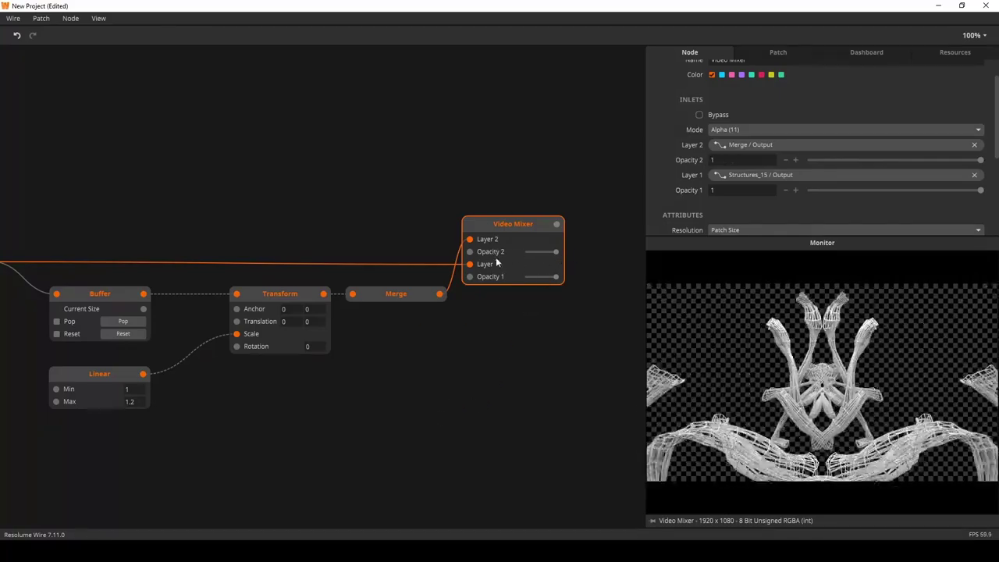
Move the Linear node up so it sits directly beneath the Buffer node.
{"action": "scroll", "coordinate": [363, 383], "scroll_direction": "left", "scroll_amount": 3}
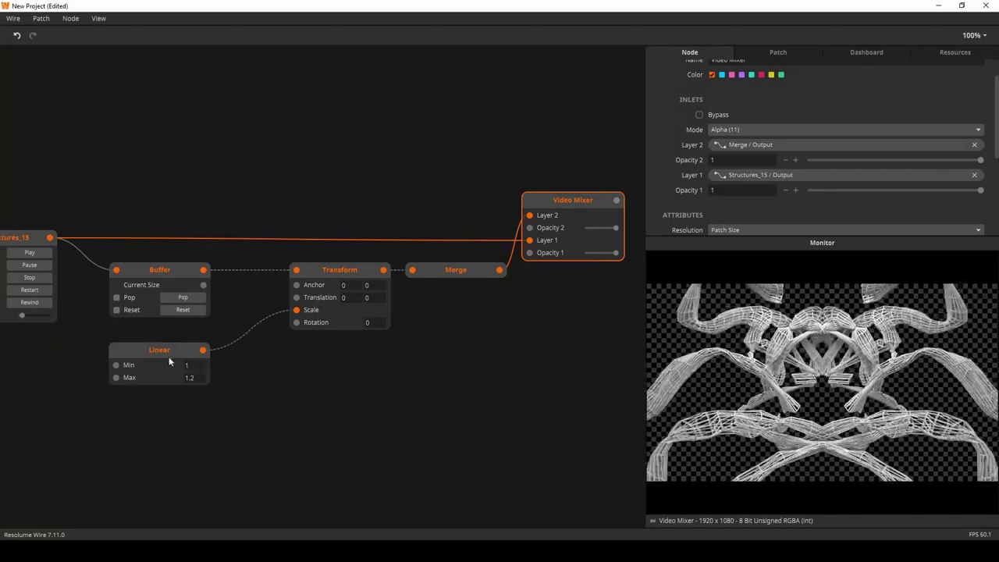
{"action": "left_click_drag", "start_coordinate": [156, 353], "coordinate": [157, 344]}
{"action": "scroll", "coordinate": [309, 391], "scroll_direction": "down", "scroll_amount": 2}
{"action": "scroll", "coordinate": [309, 391], "scroll_direction": "left", "scroll_amount": 2}
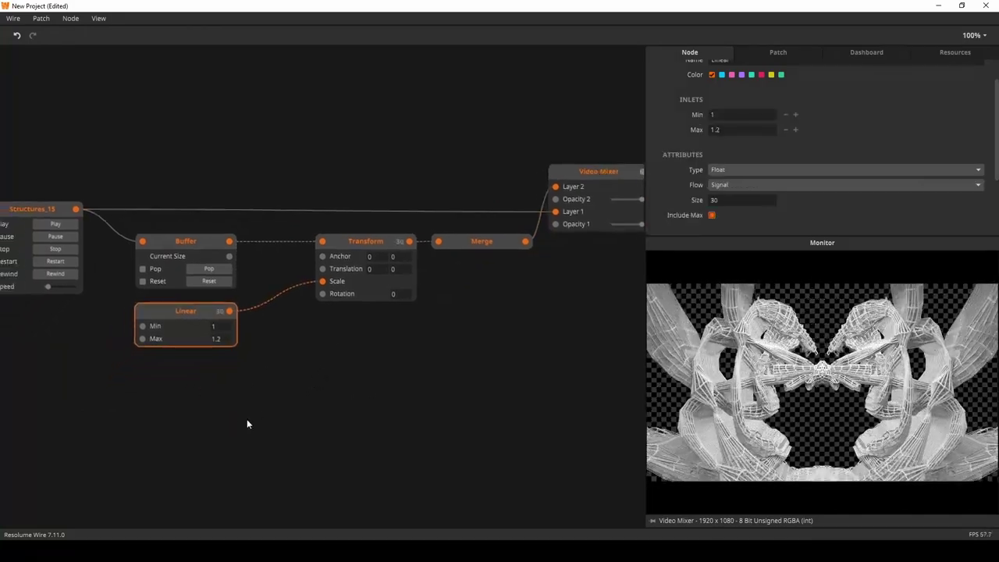
Add a Transport Beat node, place it directly beneath Linear, and start the transport.
{"action": "double_click", "coordinate": [198, 426]}
{"action": "type", "text": "trans"}
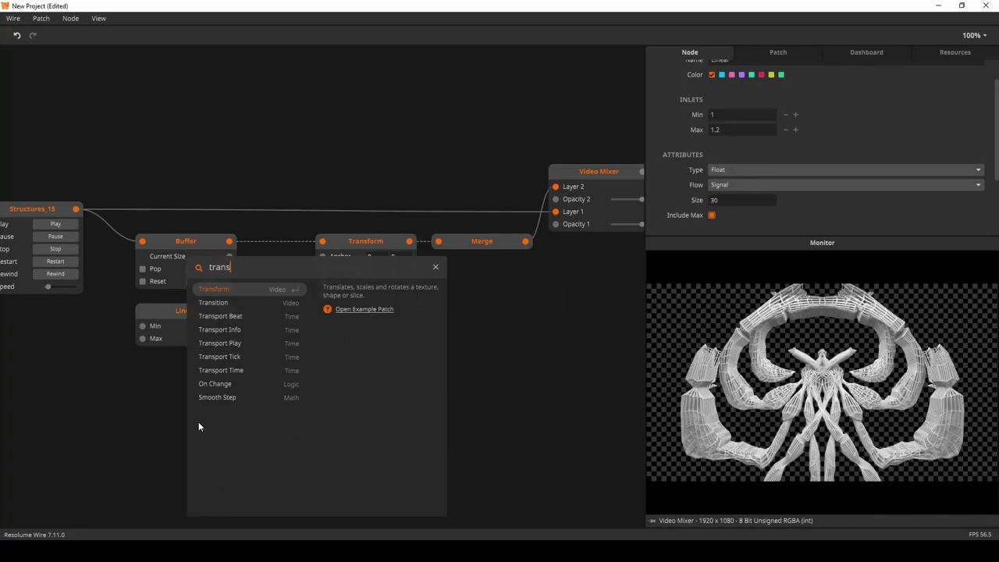
{"action": "key", "text": "Down"}
{"action": "key", "text": "Down"}
{"action": "key", "text": "Return"}
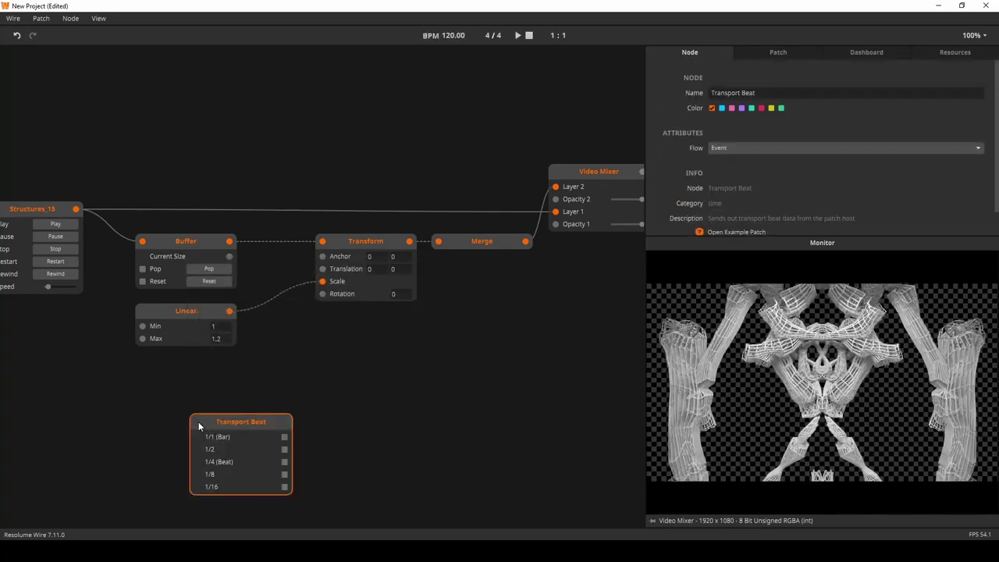
{"action": "left_click_drag", "start_coordinate": [198, 426], "coordinate": [142, 373]}
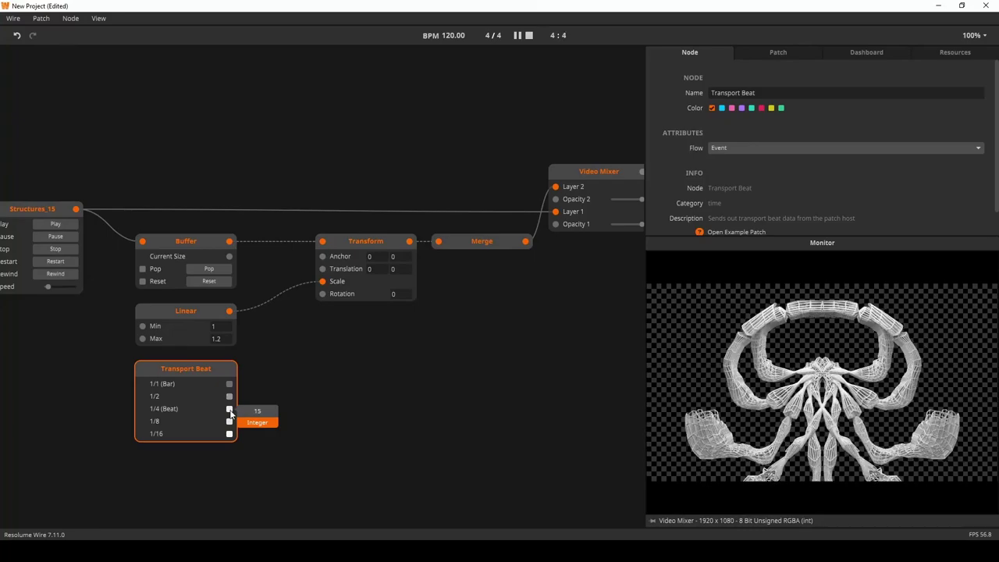
Move Transport Beat to the lower left of Linear and connect its 1/4 (Beat) output to the Buffer's Reset.
{"action": "left_click_drag", "start_coordinate": [361, 385], "coordinate": [394, 373]}
{"action": "left_click_drag", "start_coordinate": [243, 395], "coordinate": [103, 392]}
{"action": "left_click_drag", "start_coordinate": [232, 395], "coordinate": [286, 394]}
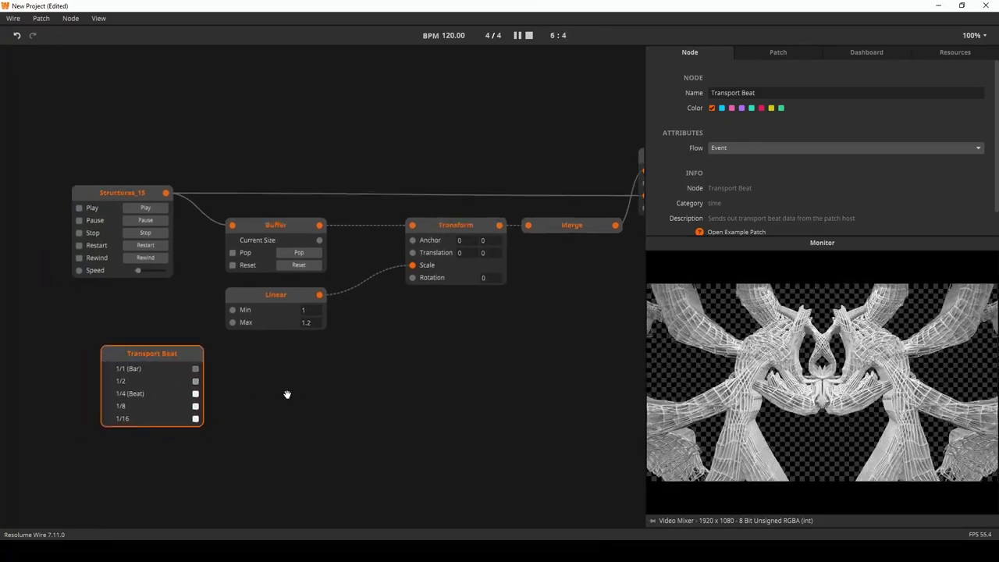
{"action": "left_click_drag", "start_coordinate": [159, 374], "coordinate": [135, 375]}
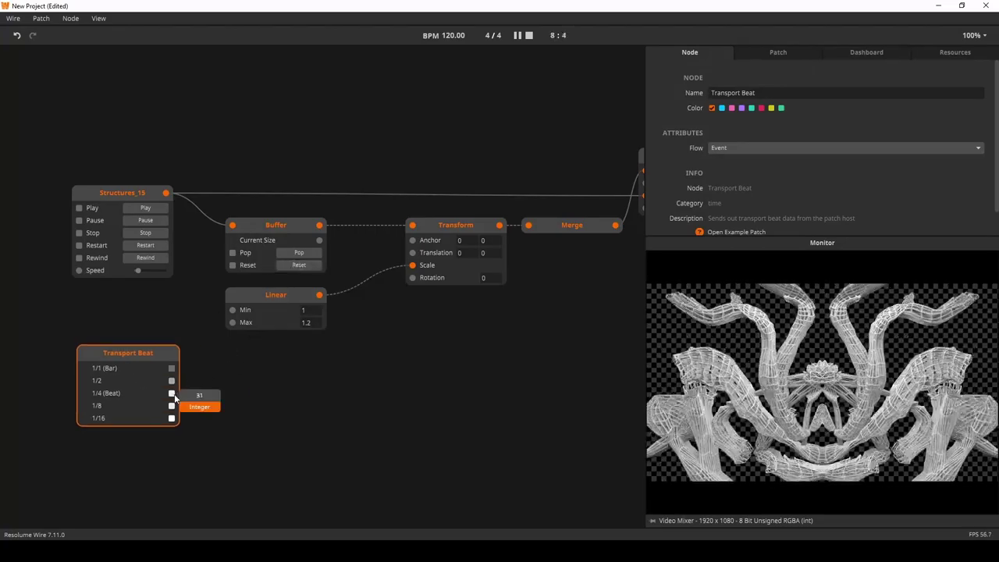
{"action": "left_click_drag", "start_coordinate": [242, 269], "coordinate": [242, 266]}
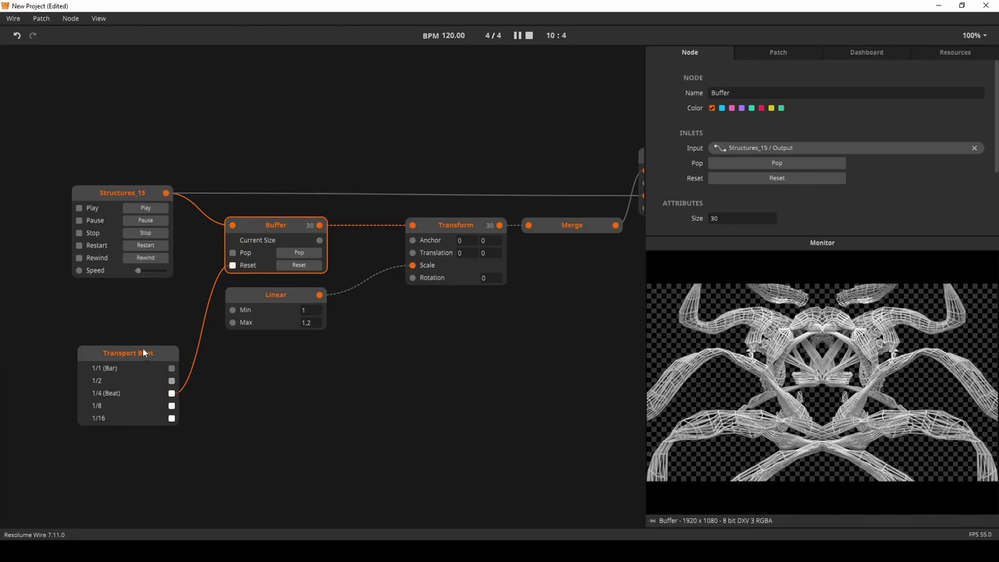
Show the Video Mixer's output in the monitor and set the transport tempo to 240 BPM.
{"action": "scroll", "coordinate": [439, 379], "scroll_direction": "right", "scroll_amount": 5}
{"action": "scroll", "coordinate": [391, 312], "scroll_direction": "left", "scroll_amount": 1}
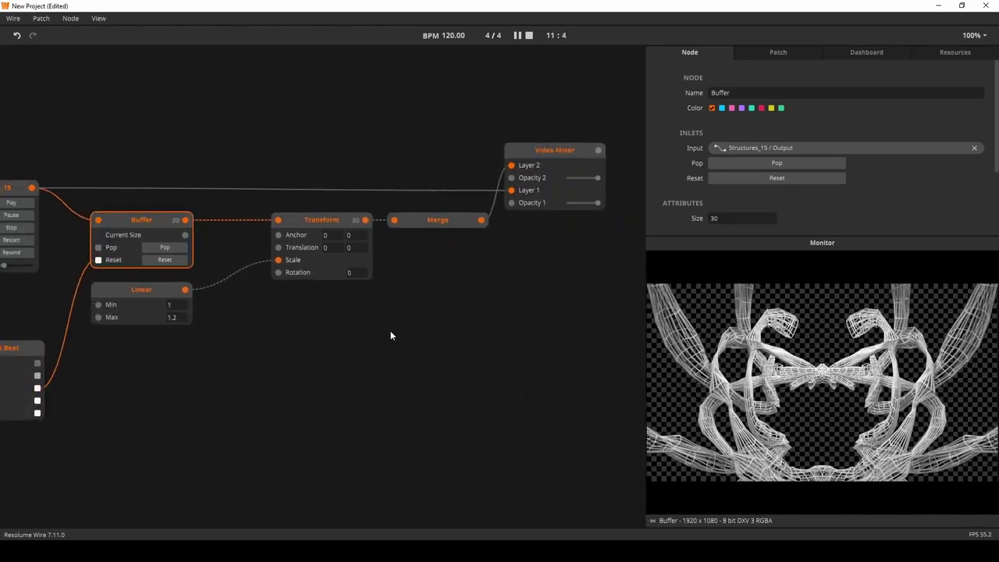
{"action": "left_click", "coordinate": [182, 188]}
{"action": "left_click", "coordinate": [147, 203]}
{"action": "left_click", "coordinate": [565, 160]}
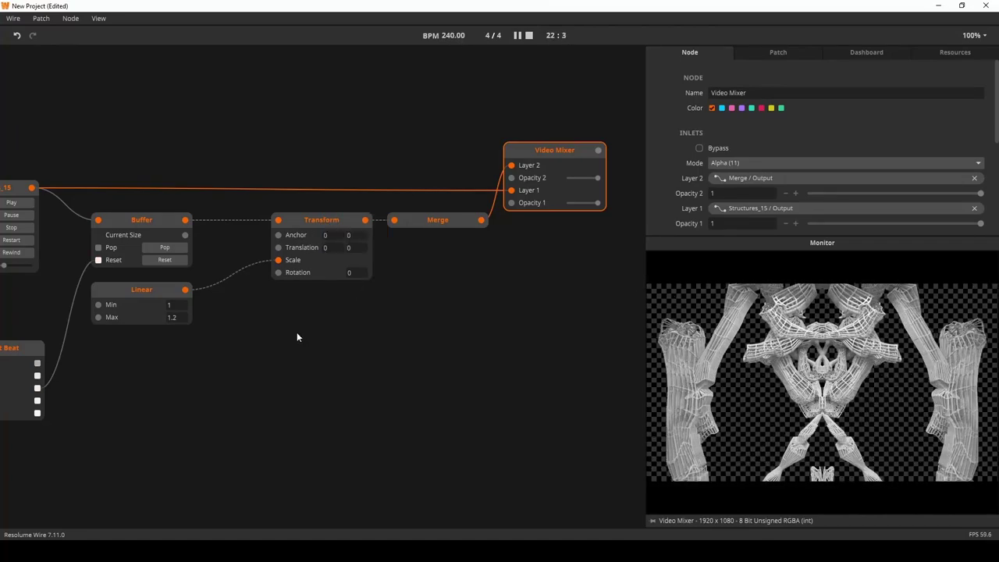
Set the tempo back to 120 BPM and move the Video Mixer farther right of the Merge node.
{"action": "left_click_drag", "start_coordinate": [299, 332], "coordinate": [350, 326]}
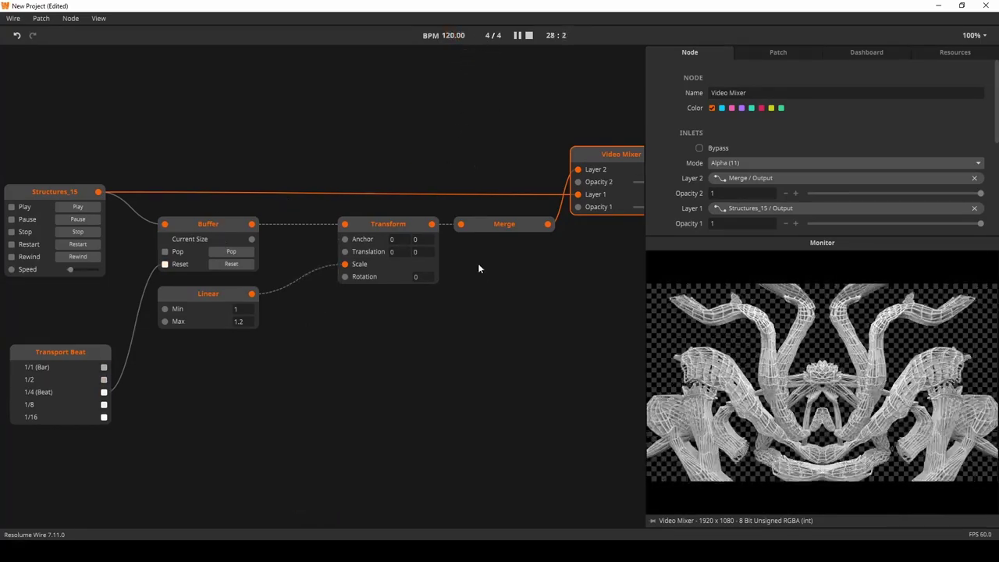
{"action": "left_click_drag", "start_coordinate": [485, 331], "coordinate": [330, 337]}
{"action": "left_click_drag", "start_coordinate": [464, 179], "coordinate": [540, 171]}
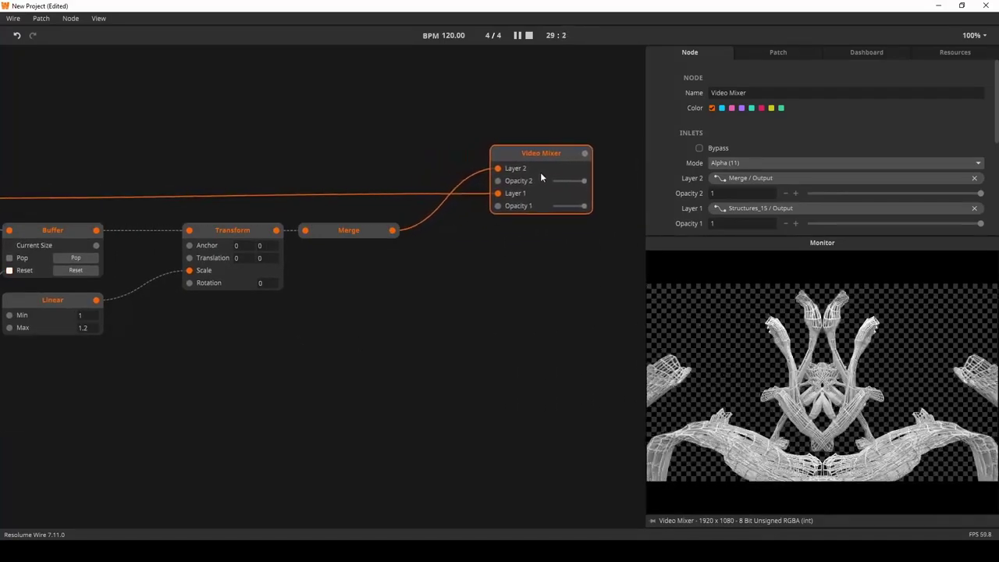
{"action": "left_click_drag", "start_coordinate": [323, 325], "coordinate": [382, 304]}
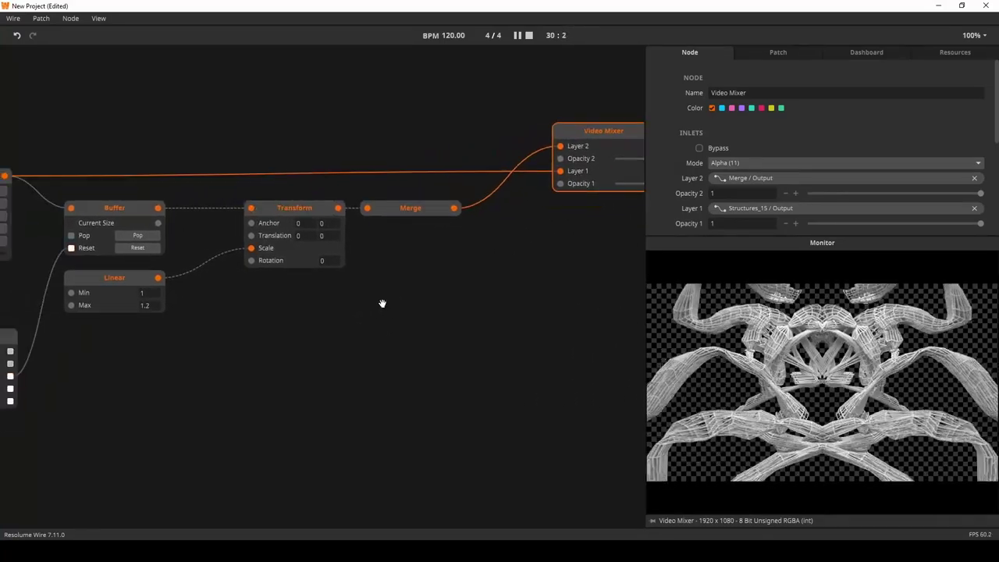
{"action": "left_click_drag", "start_coordinate": [301, 316], "coordinate": [396, 297]}
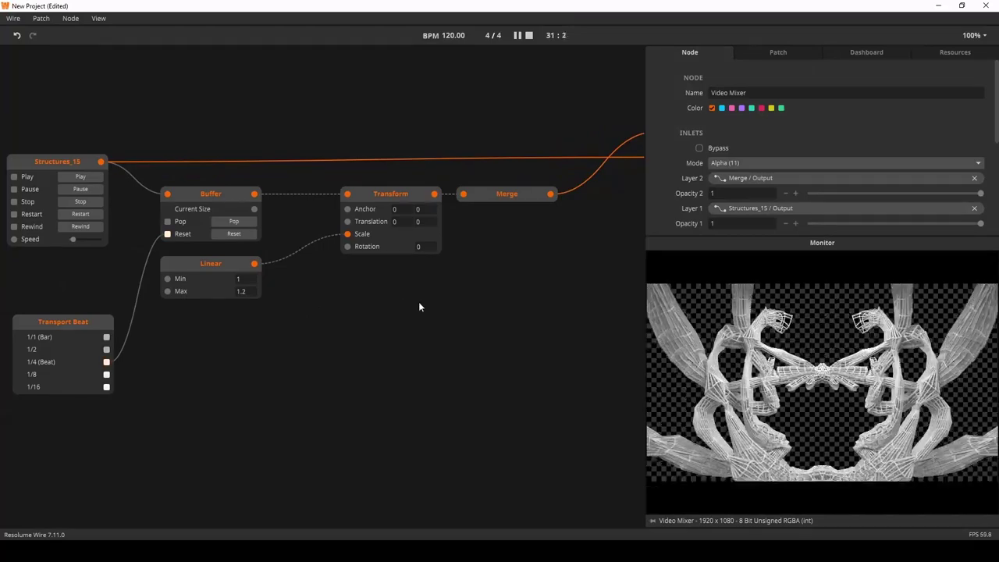
{"action": "scroll", "coordinate": [492, 314], "scroll_direction": "right", "scroll_amount": 3}
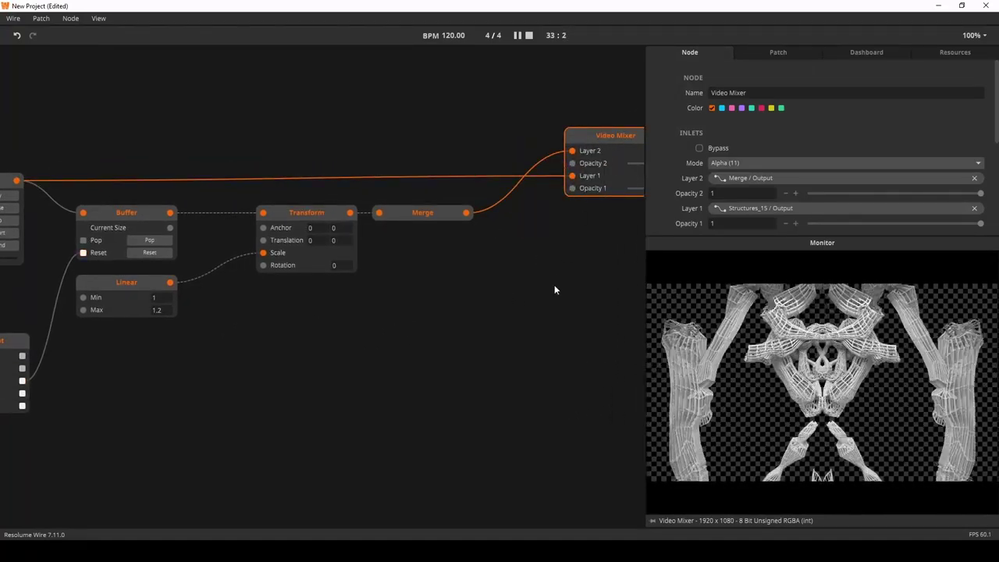
{"action": "scroll", "coordinate": [554, 289], "scroll_direction": "right", "scroll_amount": 3}
{"action": "left_click_drag", "start_coordinate": [545, 205], "coordinate": [563, 209]}
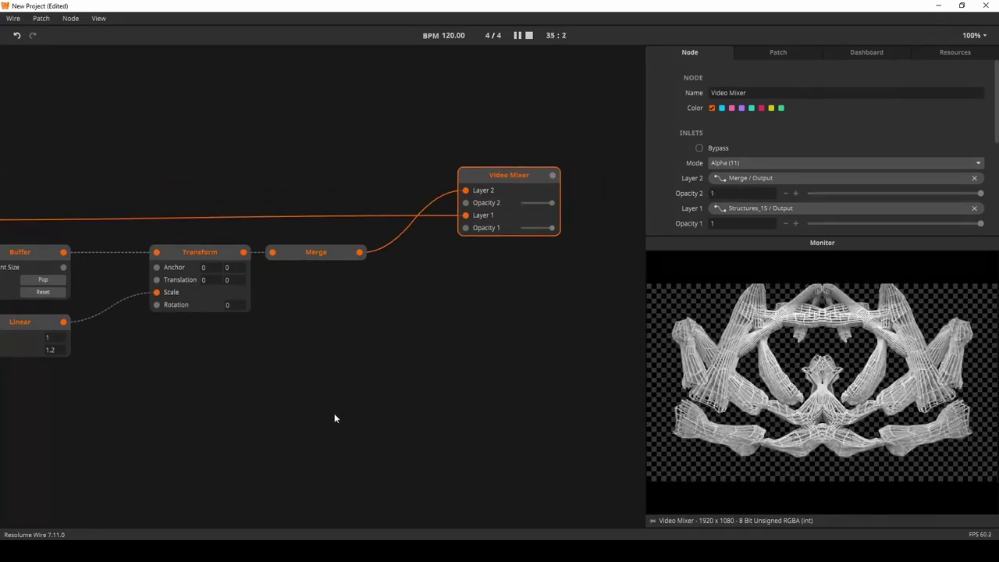
Add an Attack Release node below the Transform and connect Transport Beat's 1/4 (Beat) output to its Trigger inlet.
{"action": "scroll", "coordinate": [343, 414], "scroll_direction": "left", "scroll_amount": 5}
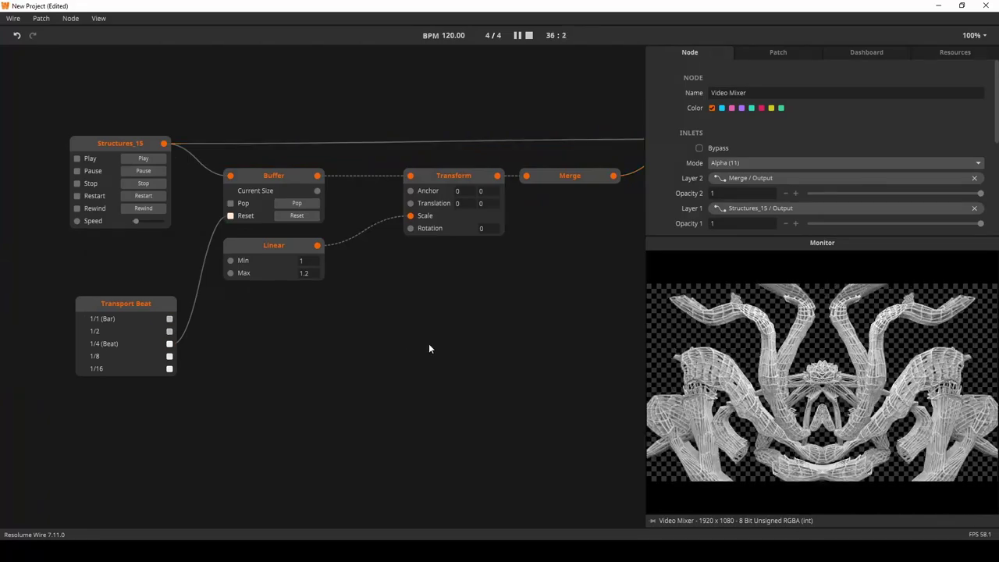
{"action": "double_click", "coordinate": [428, 348]}
{"action": "type", "text": "att"}
{"action": "key", "text": "Return"}
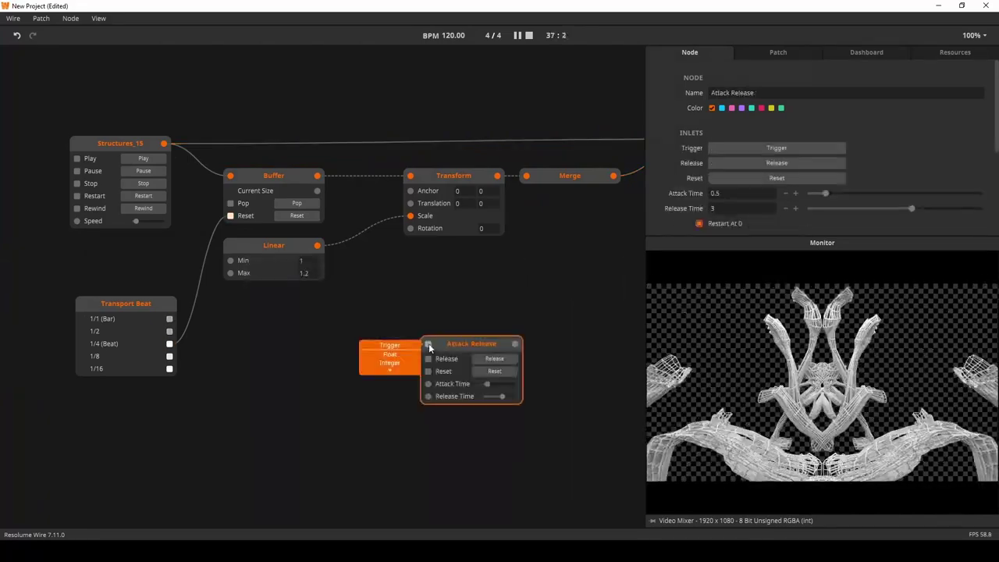
{"action": "left_click_drag", "start_coordinate": [461, 349], "coordinate": [402, 334]}
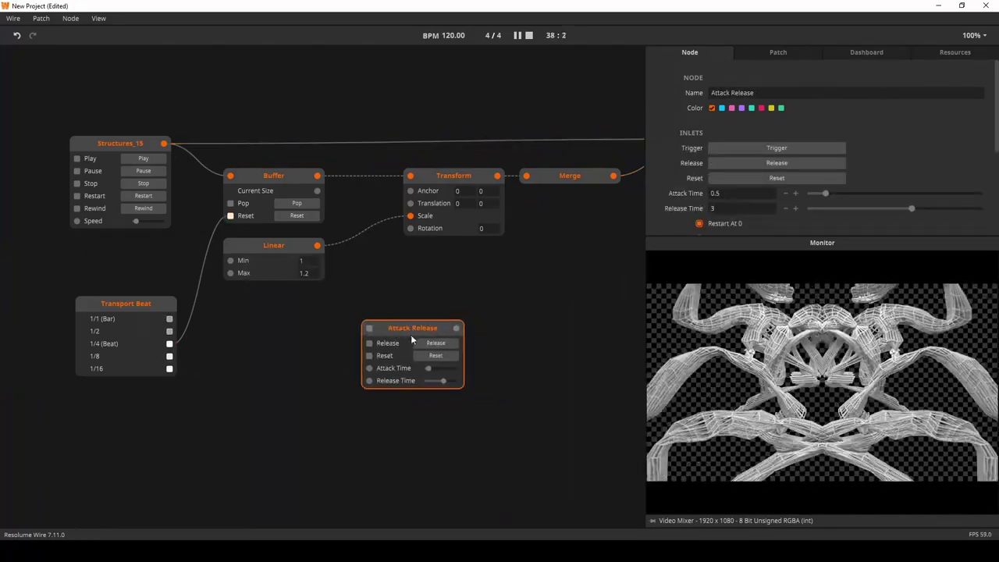
{"action": "left_click_drag", "start_coordinate": [325, 343], "coordinate": [380, 331]}
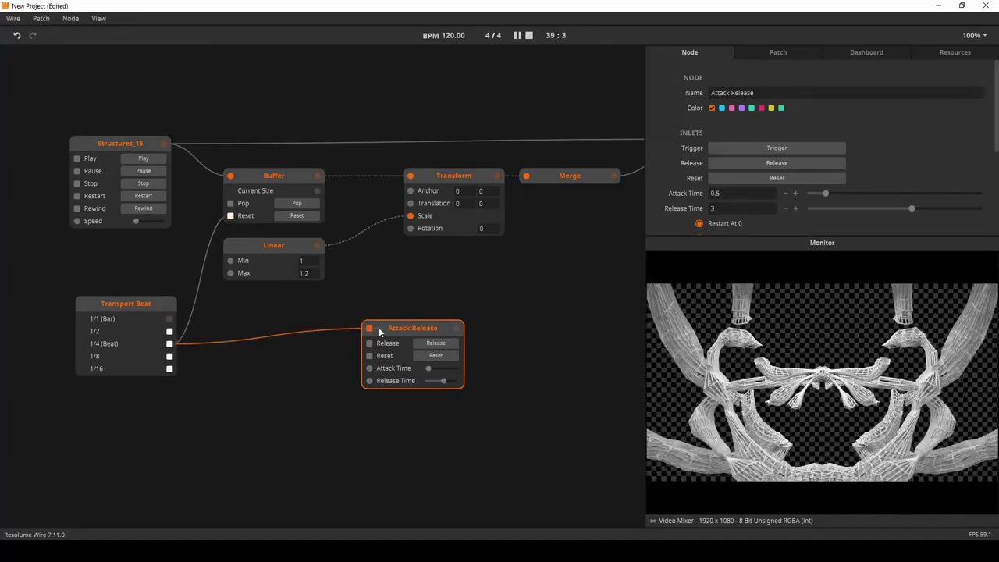
Set the Attack Release node's Release Time to 0.5.
{"action": "left_click", "coordinate": [431, 357]}
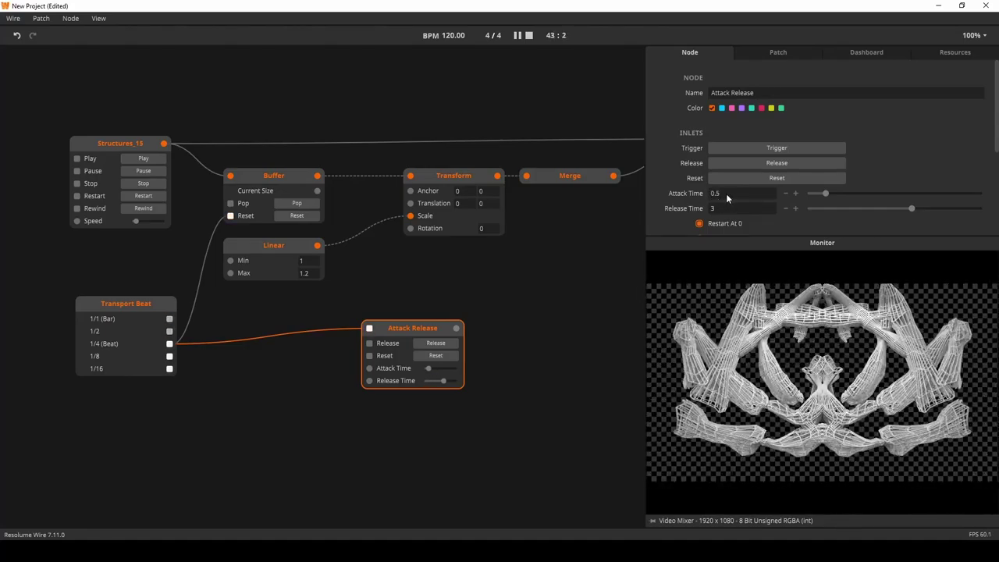
{"action": "left_click", "coordinate": [429, 357]}
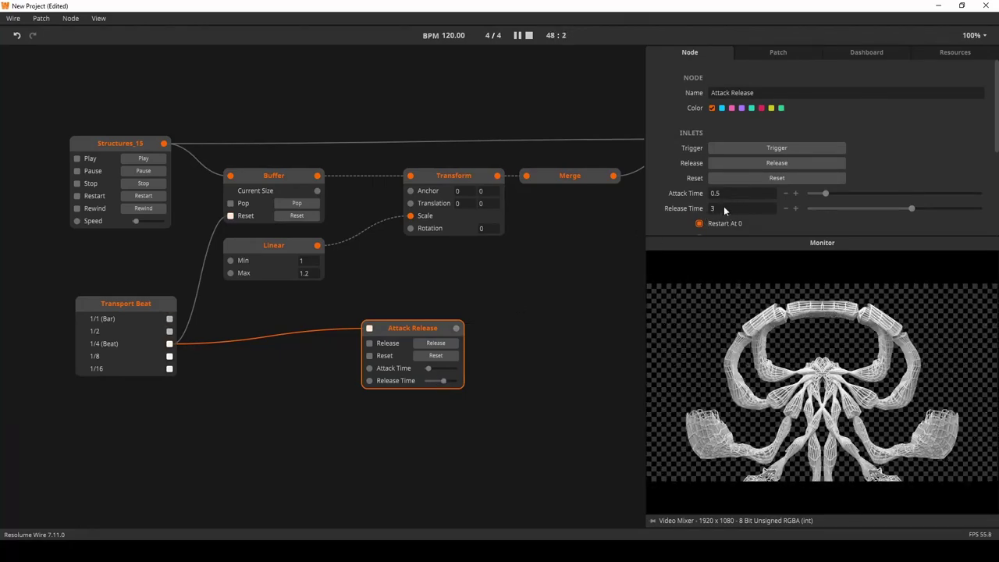
{"action": "key", "text": "Return"}
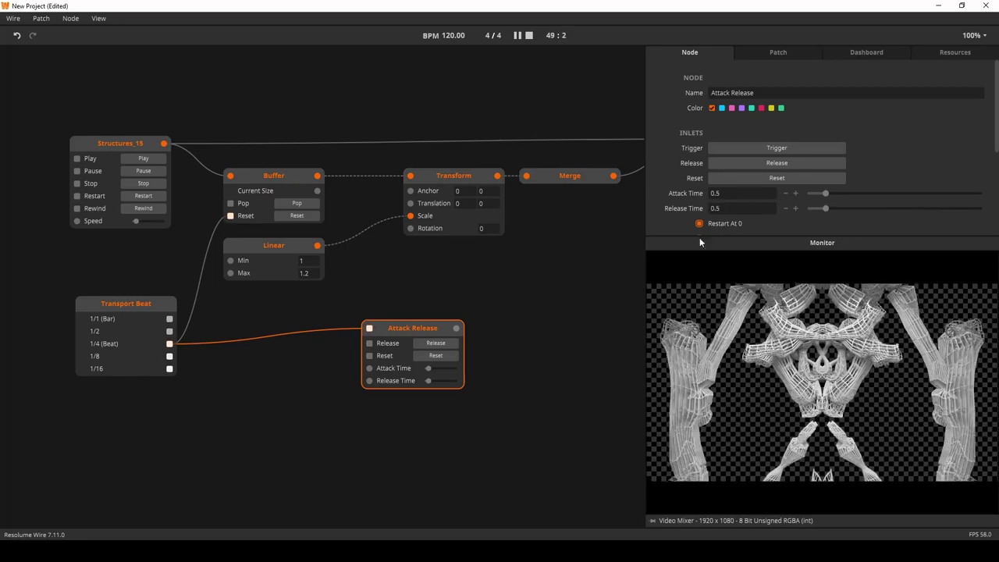
{"action": "scroll", "coordinate": [714, 211], "scroll_direction": "down", "scroll_amount": 2}
{"action": "left_click_drag", "start_coordinate": [542, 270], "coordinate": [367, 263]}
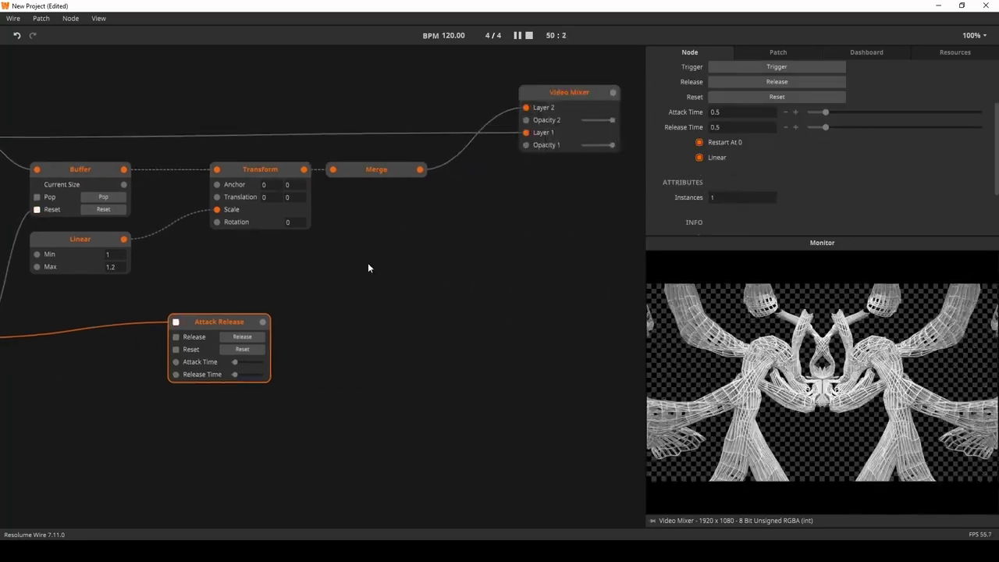
Connect the Attack Release output to the Video Mixer's Opacity 2 inlet and place the Attack Release node below Merge.
{"action": "left_click_drag", "start_coordinate": [238, 321], "coordinate": [528, 121]}
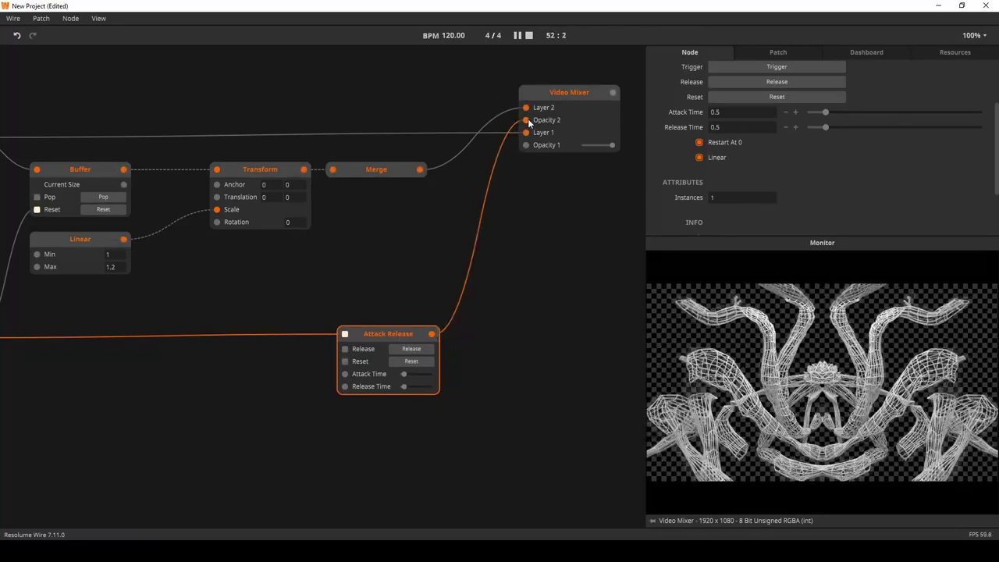
{"action": "left_click_drag", "start_coordinate": [532, 274], "coordinate": [592, 280]}
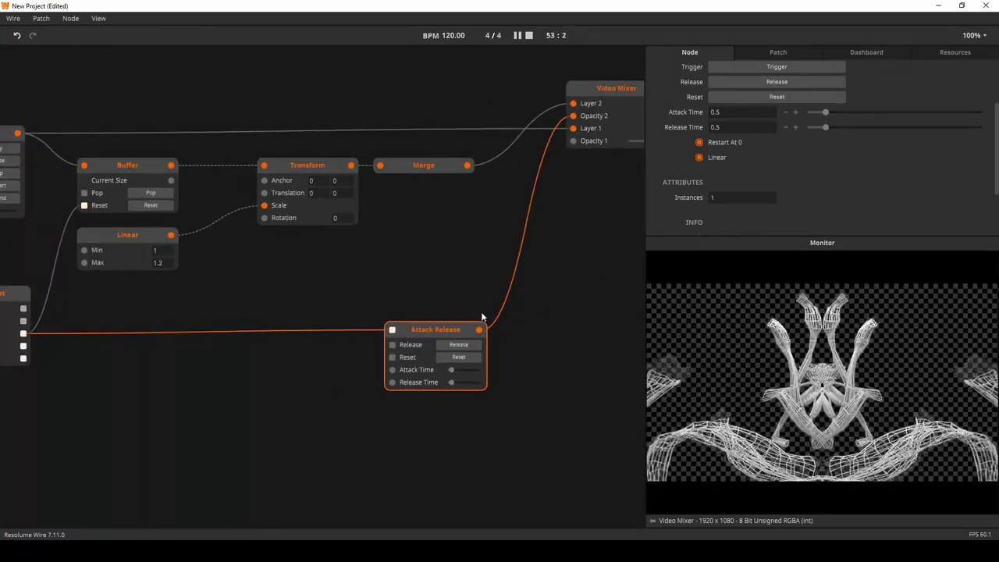
{"action": "left_click_drag", "start_coordinate": [462, 330], "coordinate": [450, 331]}
Set the Attack Release node's Attack Time and Release Time to 0.3, and select the Video Mixer.
{"action": "left_click_drag", "start_coordinate": [717, 111], "coordinate": [719, 137]}
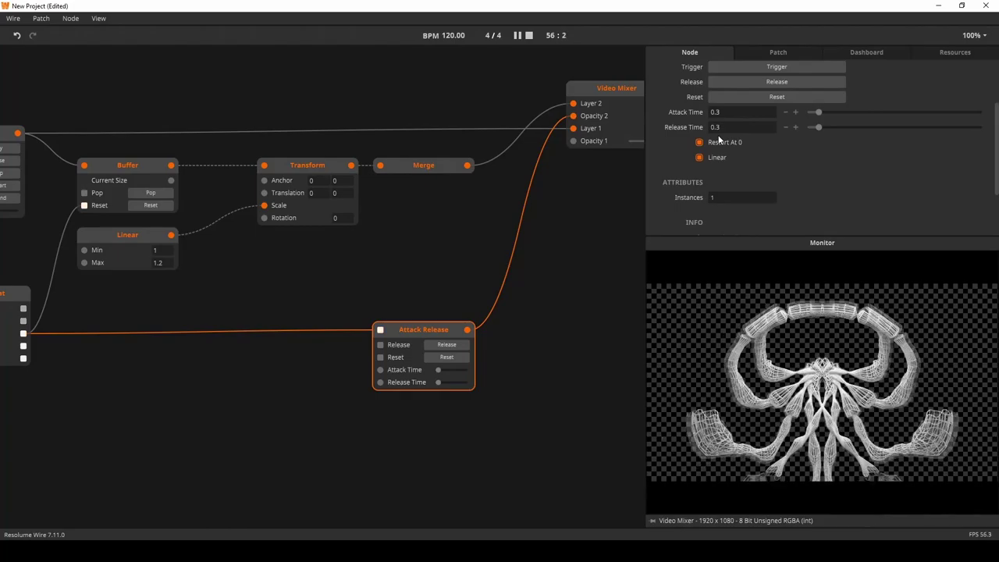
{"action": "left_click_drag", "start_coordinate": [598, 198], "coordinate": [575, 185]}
{"action": "left_click", "coordinate": [546, 114]}
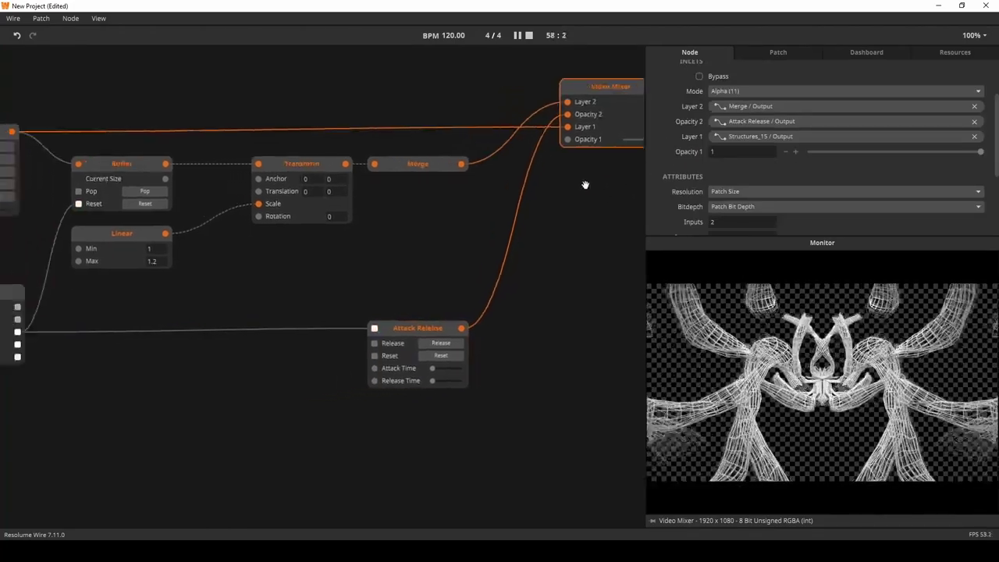
Set the transport tempo to 40 BPM.
{"action": "left_click_drag", "start_coordinate": [470, 211], "coordinate": [509, 242]}
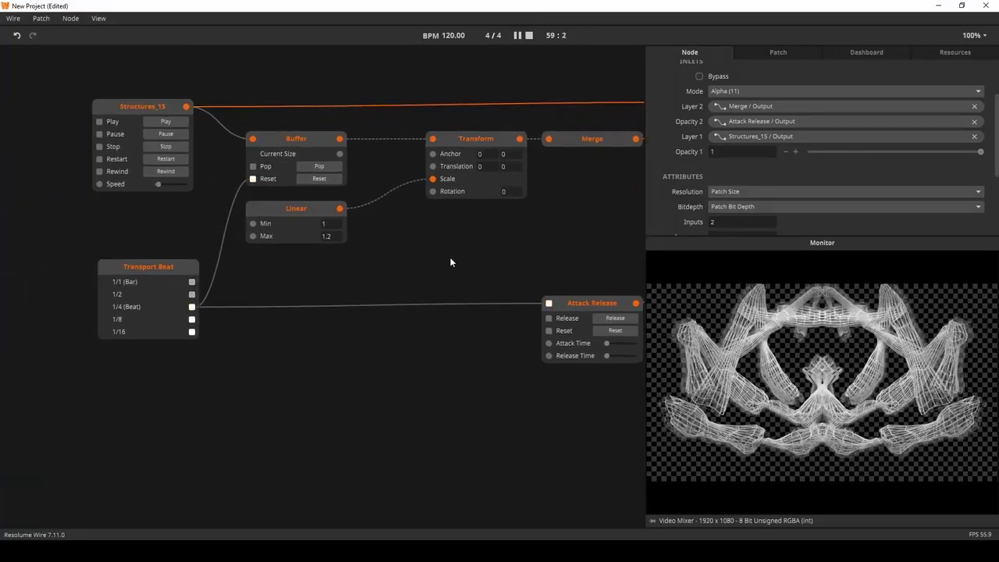
{"action": "scroll", "coordinate": [448, 262], "scroll_direction": "right", "scroll_amount": 10}
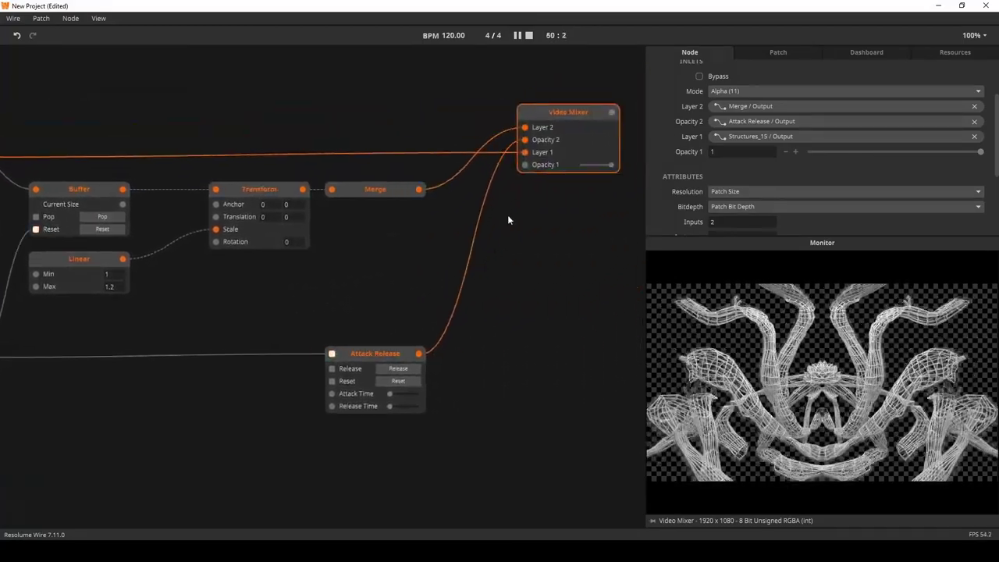
{"action": "double_click", "coordinate": [452, 35]}
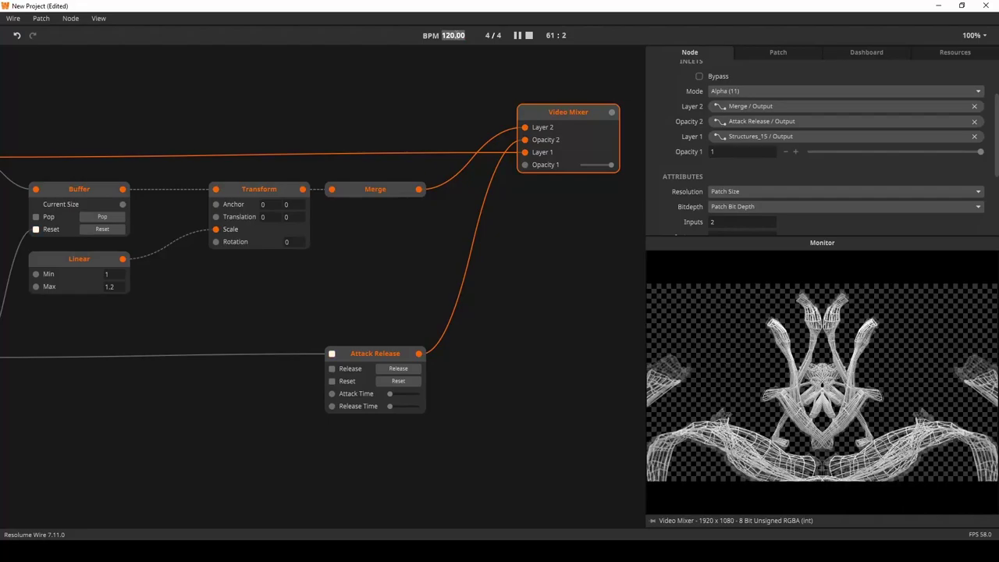
{"action": "type", "text": "40"}
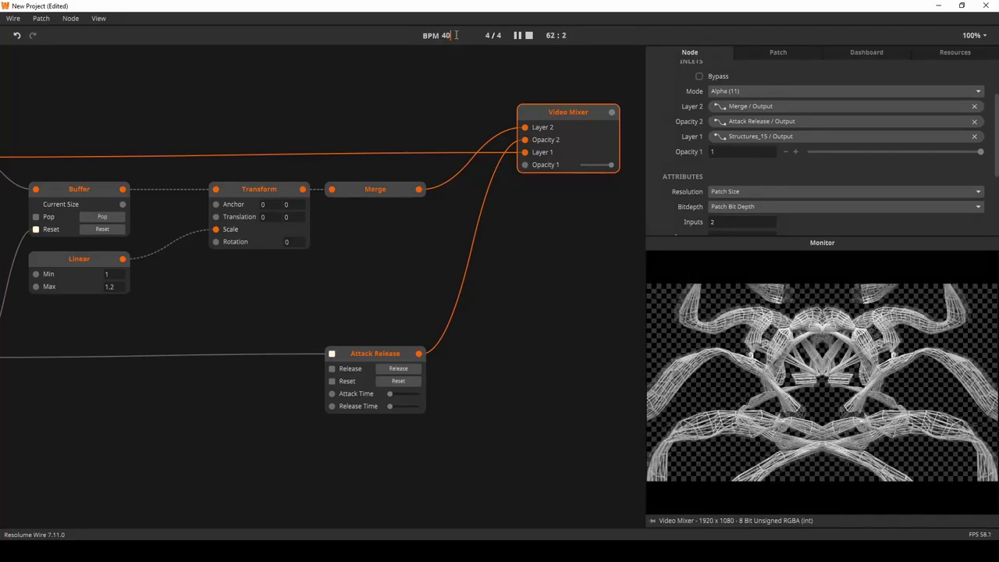
{"action": "key", "text": "Return"}
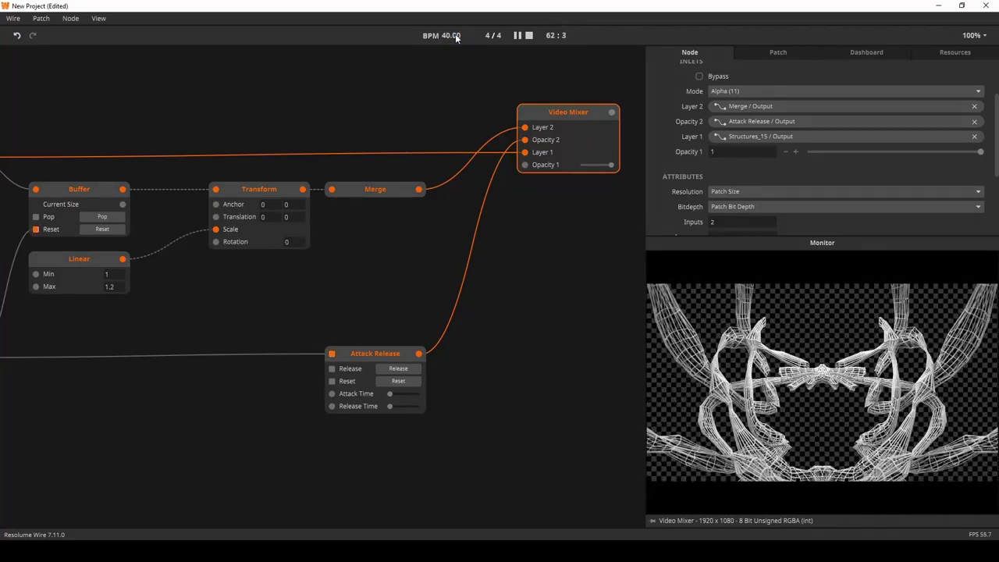
Examine the Transport Beat's 1/4 (Beat) output and follow the signal through the Buffer, Attack Release and Video Mixer nodes.
{"action": "left_click_drag", "start_coordinate": [193, 424], "coordinate": [509, 389]}
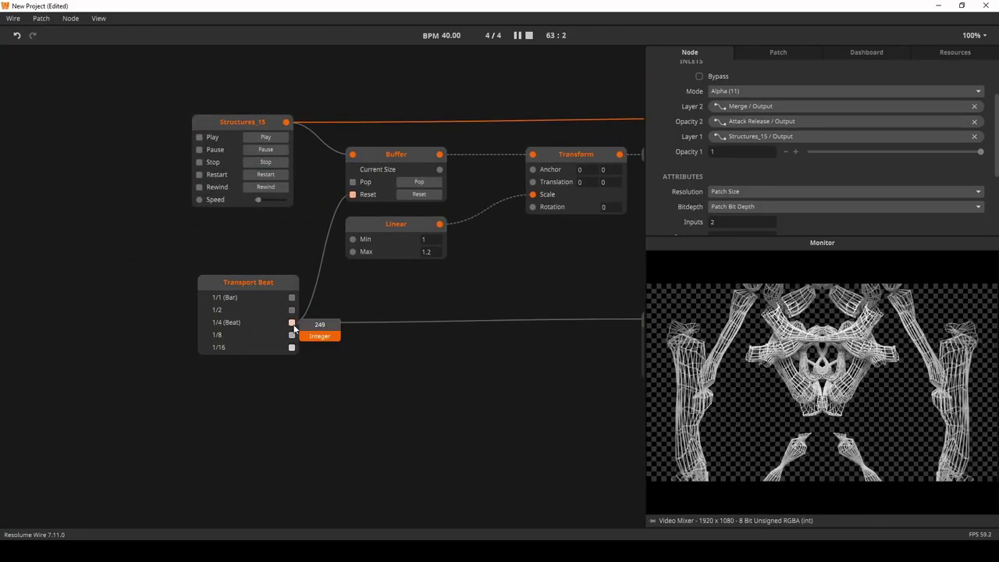
{"action": "left_click_drag", "start_coordinate": [412, 304], "coordinate": [378, 303]}
{"action": "left_click_drag", "start_coordinate": [490, 277], "coordinate": [444, 267]}
{"action": "left_click_drag", "start_coordinate": [613, 312], "coordinate": [580, 281]}
{"action": "left_click_drag", "start_coordinate": [417, 283], "coordinate": [485, 282]}
{"action": "scroll", "coordinate": [485, 281], "scroll_direction": "right", "scroll_amount": 10}
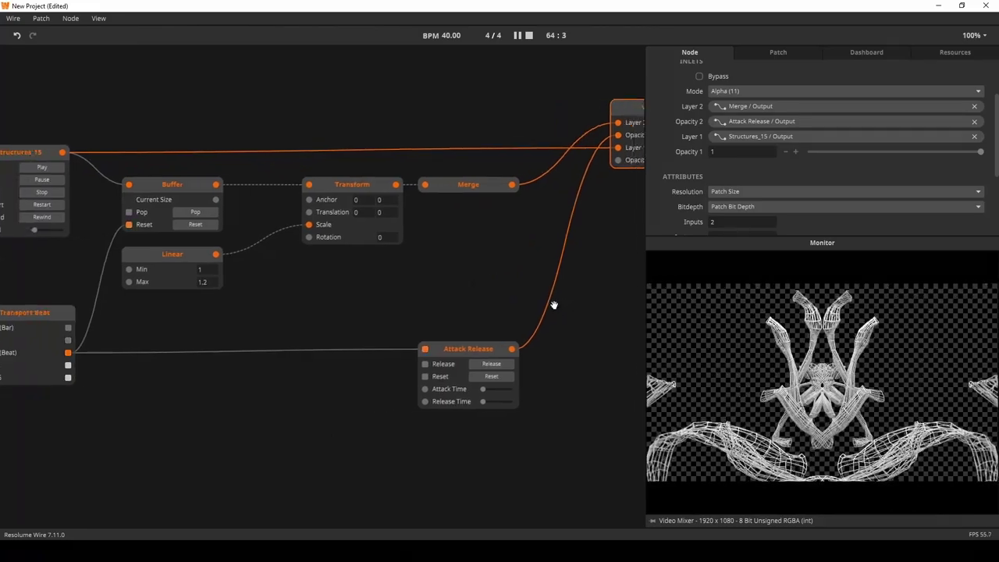
{"action": "scroll", "coordinate": [468, 269], "scroll_direction": "right", "scroll_amount": 5}
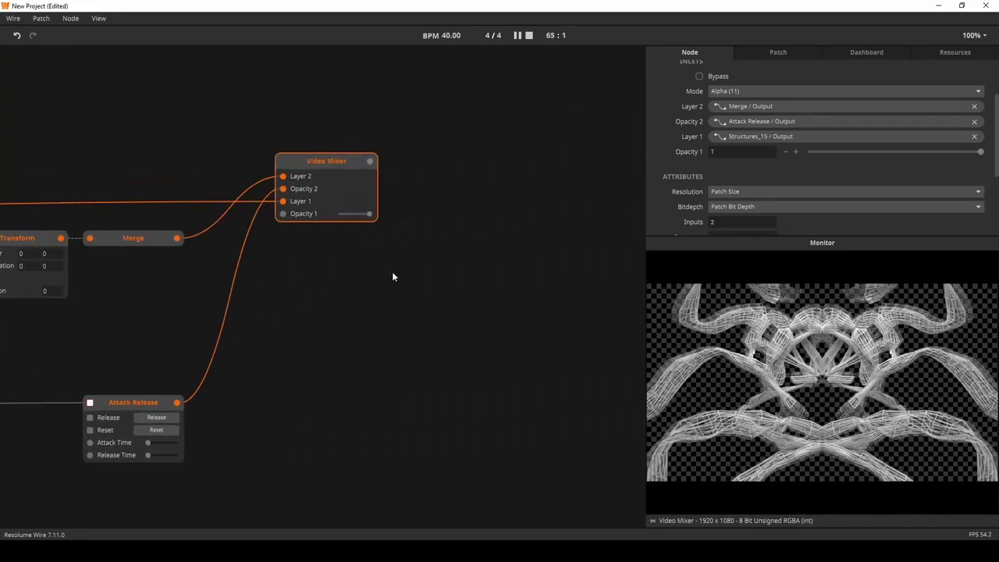
{"action": "scroll", "coordinate": [308, 312], "scroll_direction": "left", "scroll_amount": 12}
{"action": "scroll", "coordinate": [378, 301], "scroll_direction": "left", "scroll_amount": 4}
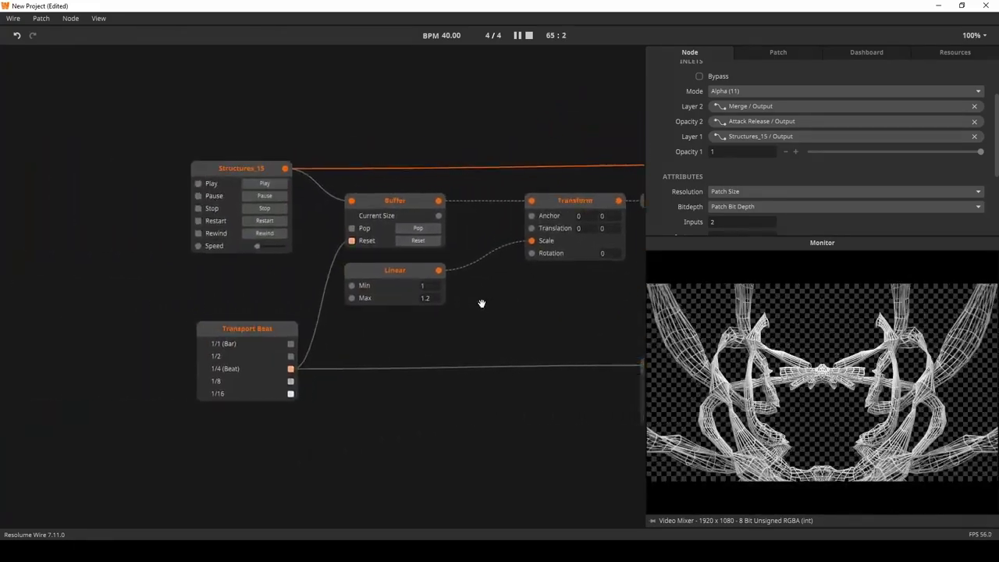
{"action": "scroll", "coordinate": [479, 301], "scroll_direction": "right", "scroll_amount": 3}
Move Structures_15 farther from the Buffer, add a Resize node between them, and feed it from the Structures_15 output.
{"action": "left_click_drag", "start_coordinate": [148, 167], "coordinate": [21, 153]}
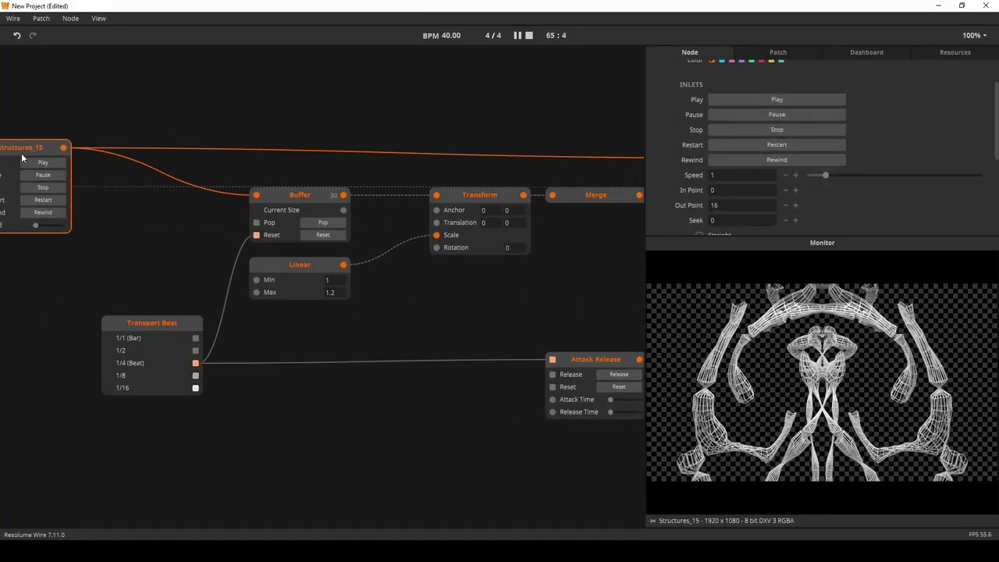
{"action": "left_click", "coordinate": [300, 208]}
{"action": "scroll", "coordinate": [287, 228], "scroll_direction": "left", "scroll_amount": 3}
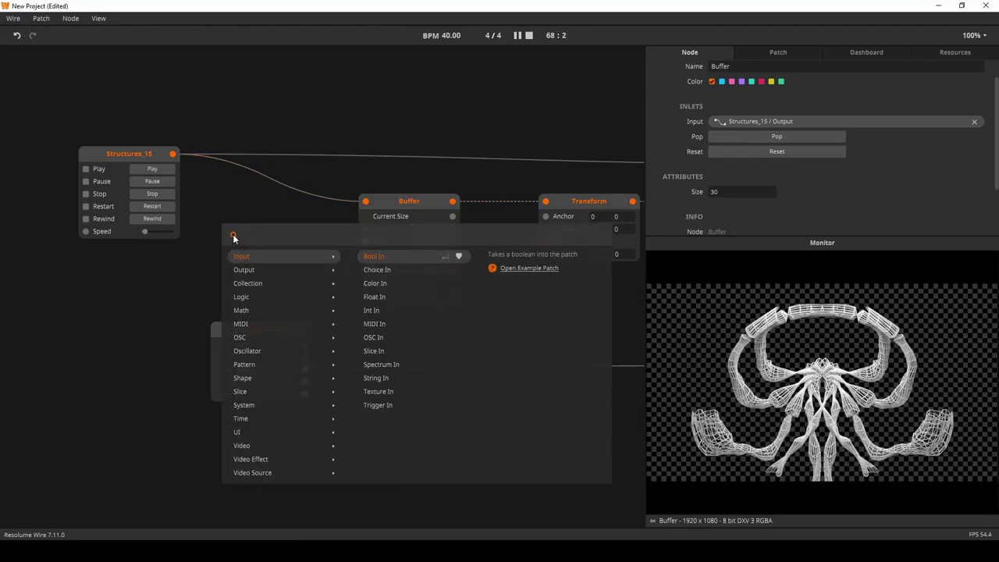
{"action": "type", "text": "resize"}
{"action": "key", "text": "Return"}
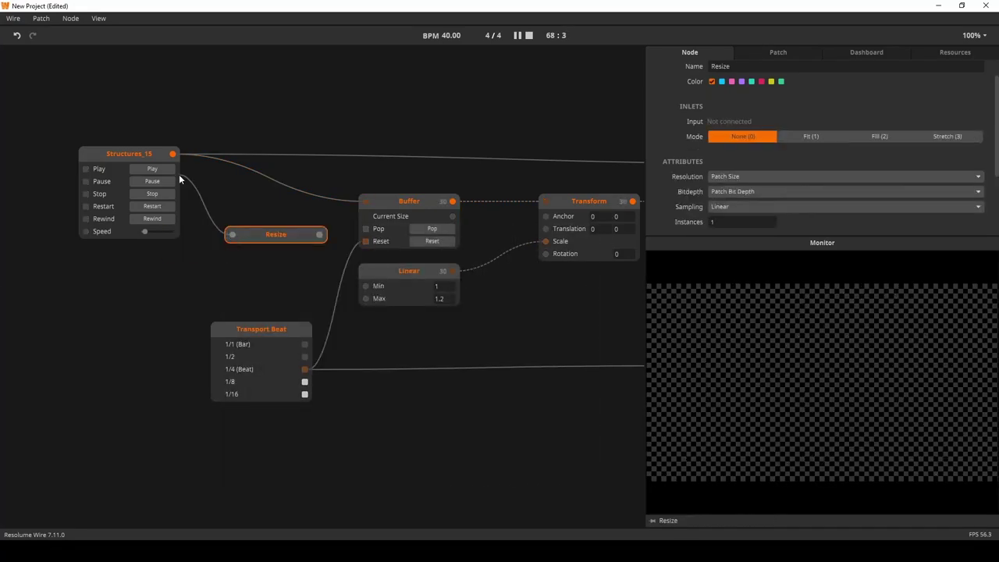
{"action": "left_click_drag", "start_coordinate": [186, 186], "coordinate": [174, 154]}
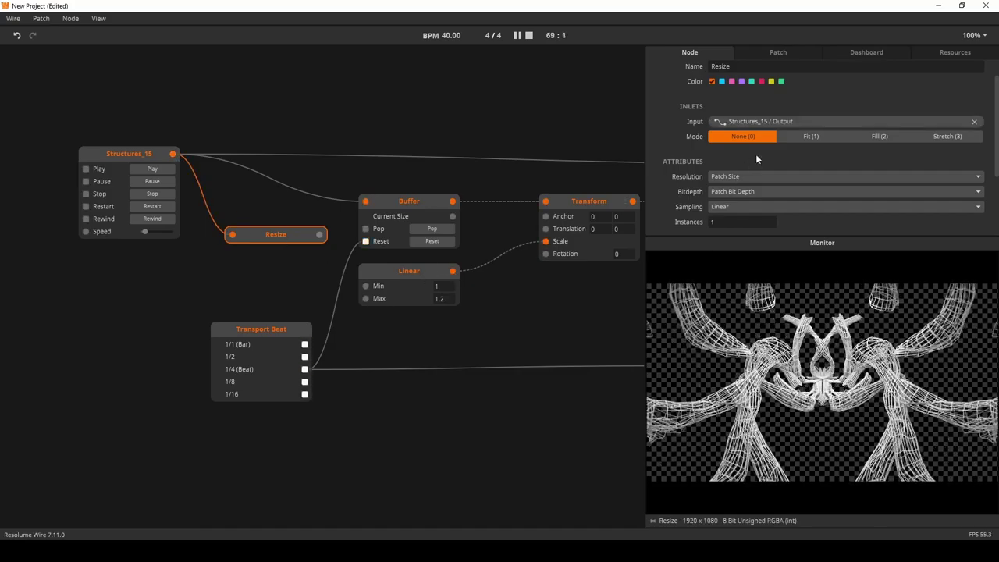
Set the Resize node to Fill mode at 1/2 Patch Size, connect it to the Buffer's input, and line it up with the Buffer.
{"action": "left_click", "coordinate": [864, 141]}
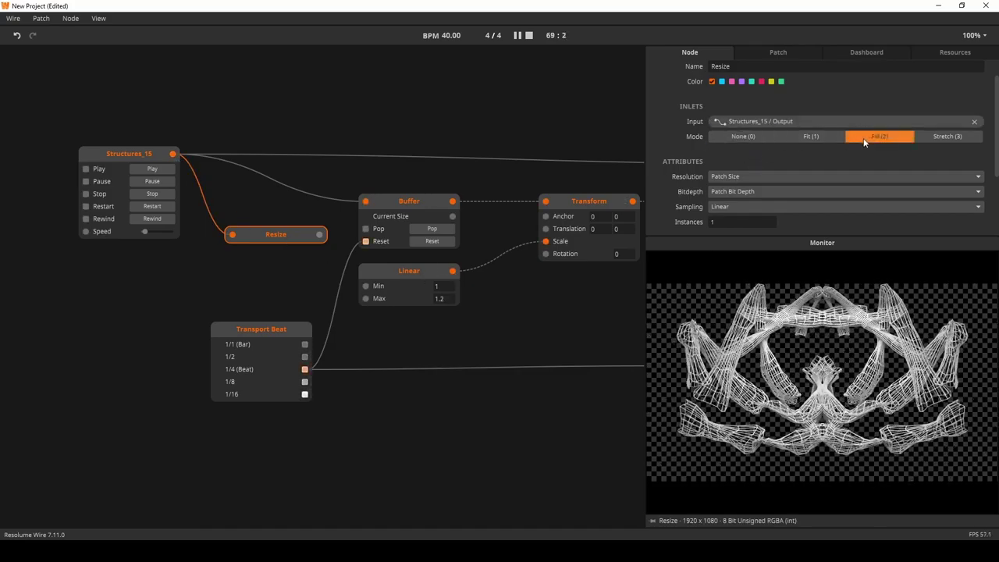
{"action": "left_click", "coordinate": [736, 178]}
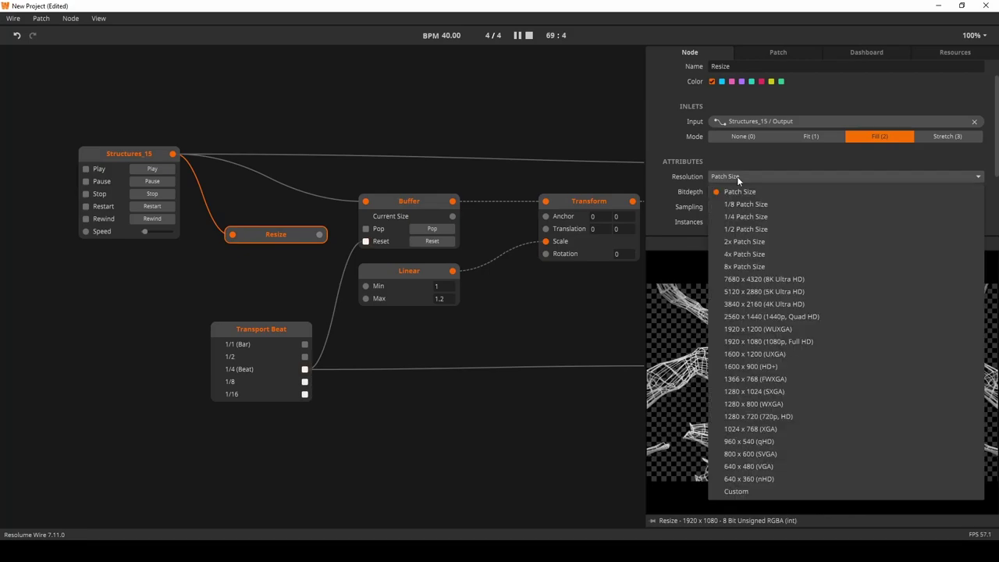
{"action": "left_click", "coordinate": [749, 231]}
{"action": "left_click_drag", "start_coordinate": [319, 235], "coordinate": [365, 201]}
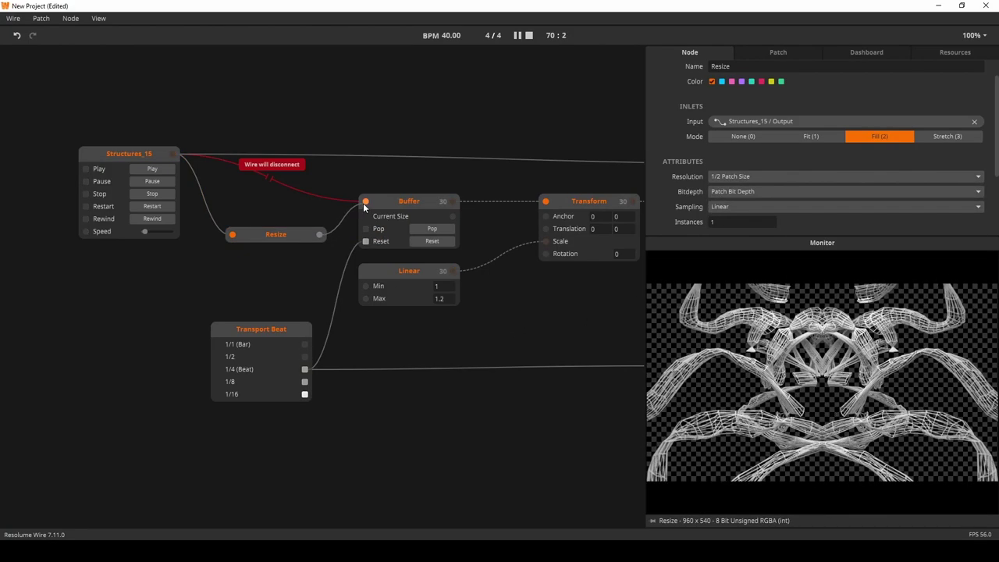
{"action": "left_click_drag", "start_coordinate": [282, 236], "coordinate": [271, 207]}
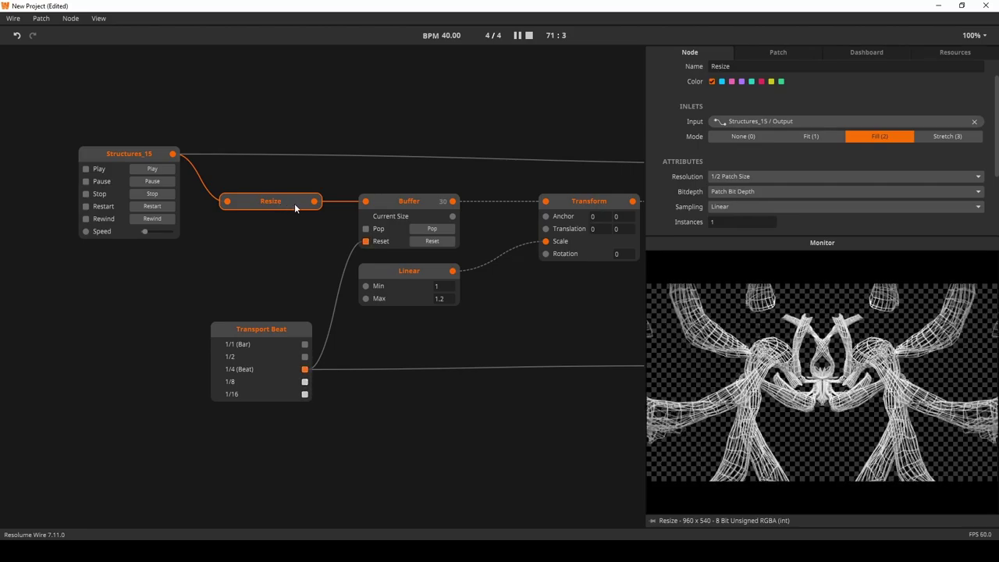
Inspect the Buffer, Transform and Merge outputs one after another in the monitor to check the resolution.
{"action": "left_click_drag", "start_coordinate": [464, 319], "coordinate": [361, 342]}
{"action": "left_click", "coordinate": [369, 217]}
{"action": "left_click", "coordinate": [389, 212]}
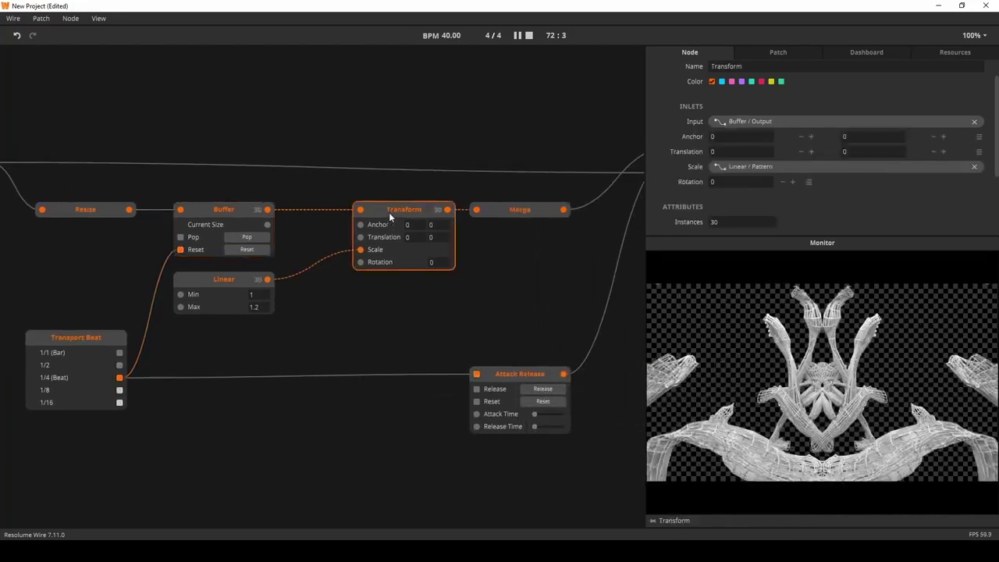
{"action": "left_click_drag", "start_coordinate": [539, 313], "coordinate": [403, 303]}
{"action": "left_click", "coordinate": [381, 223]}
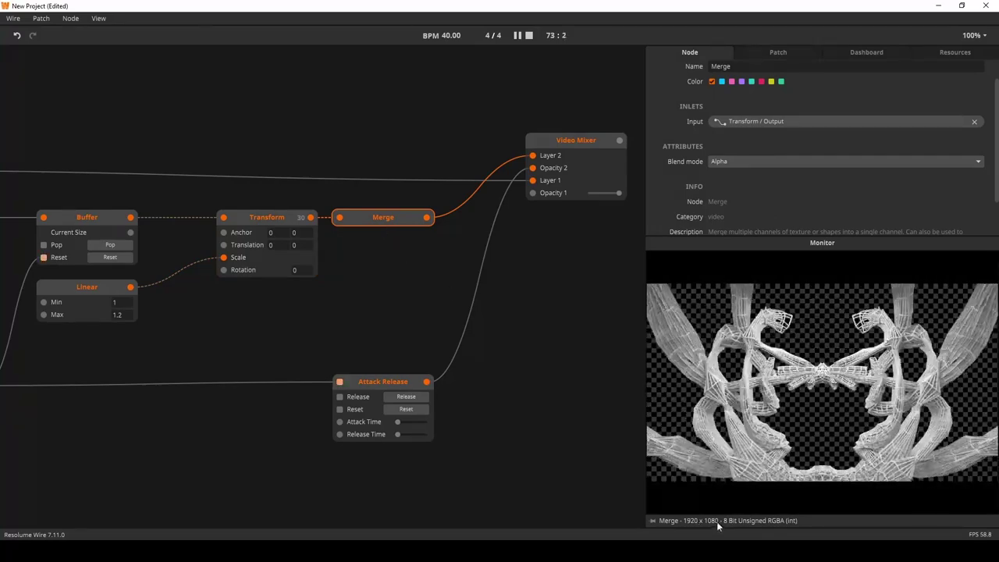
Show the Video Mixer's output and enlarge the monitor in both width and height.
{"action": "left_click", "coordinate": [590, 164]}
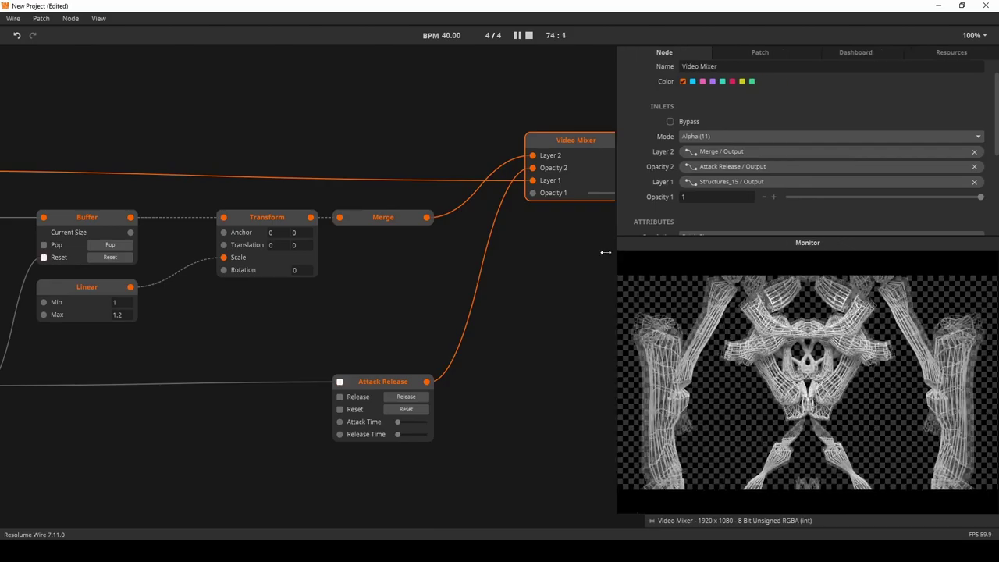
{"action": "left_click_drag", "start_coordinate": [645, 251], "coordinate": [353, 261]}
{"action": "left_click_drag", "start_coordinate": [472, 235], "coordinate": [477, 136]}
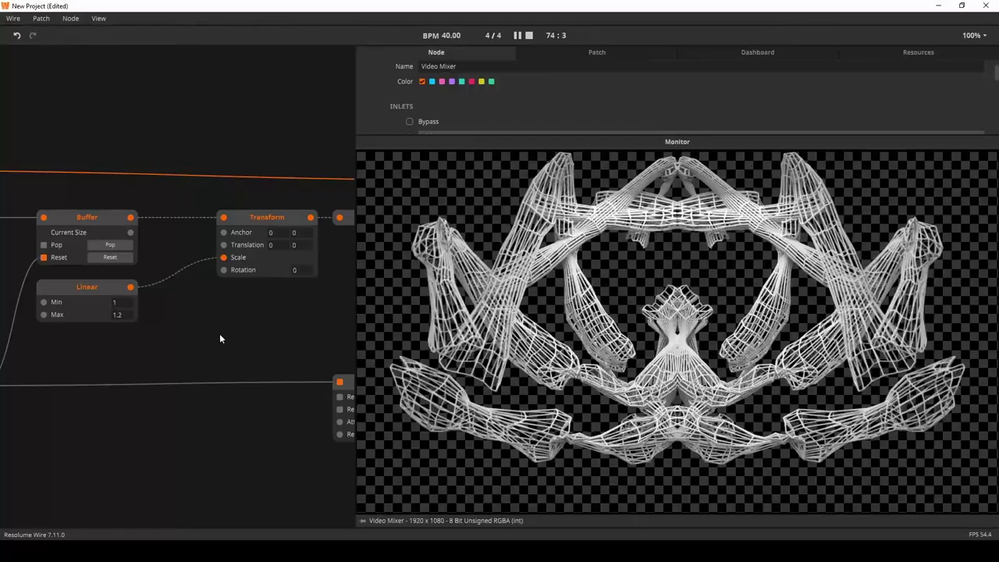
Reduce the monitor's height to expose the node's attributes, and set the Resize node's Resolution to Patch Size.
{"action": "scroll", "coordinate": [167, 338], "scroll_direction": "left", "scroll_amount": 5}
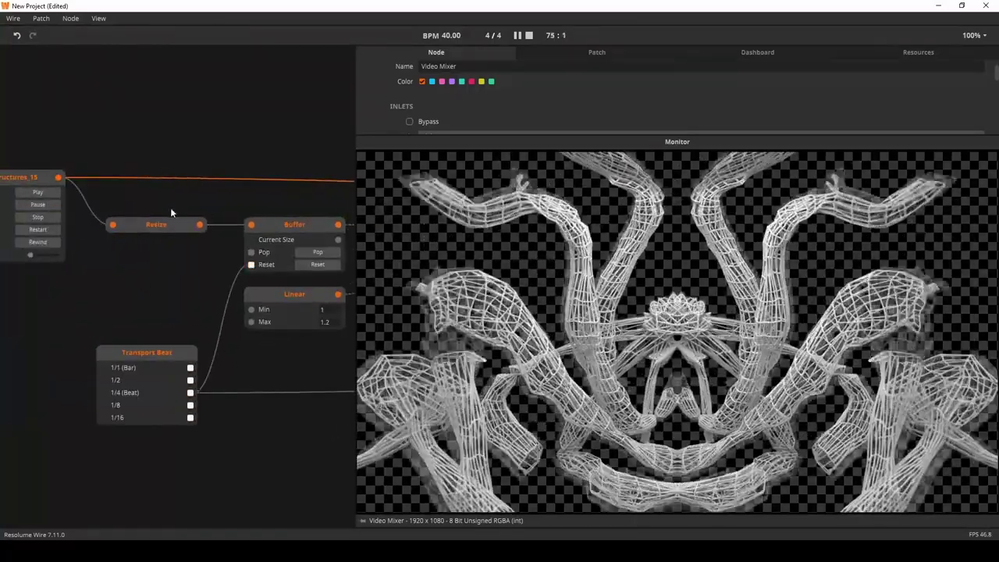
{"action": "left_click", "coordinate": [166, 226]}
{"action": "left_click_drag", "start_coordinate": [543, 134], "coordinate": [551, 228]}
{"action": "left_click", "coordinate": [538, 179]}
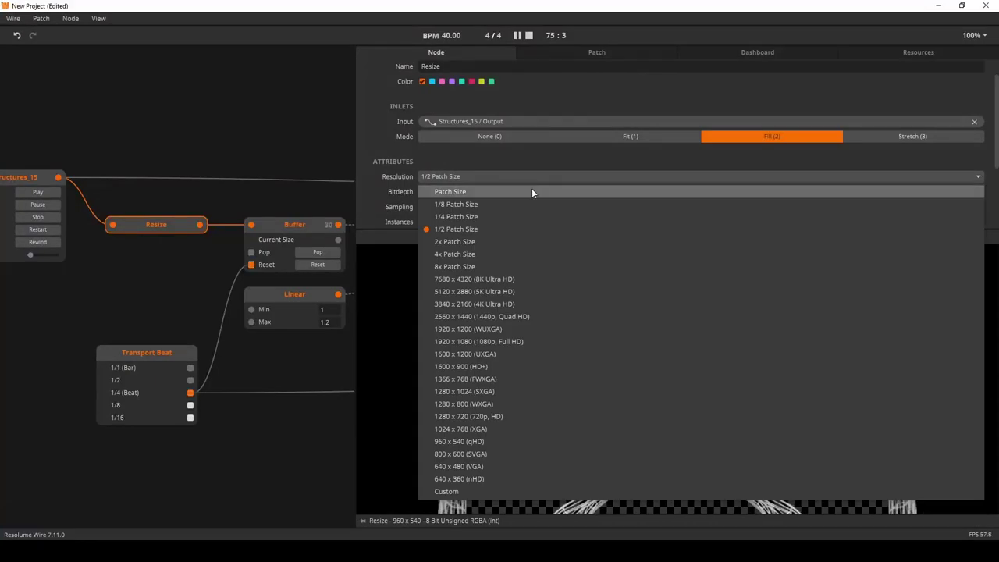
{"action": "left_click", "coordinate": [531, 191]}
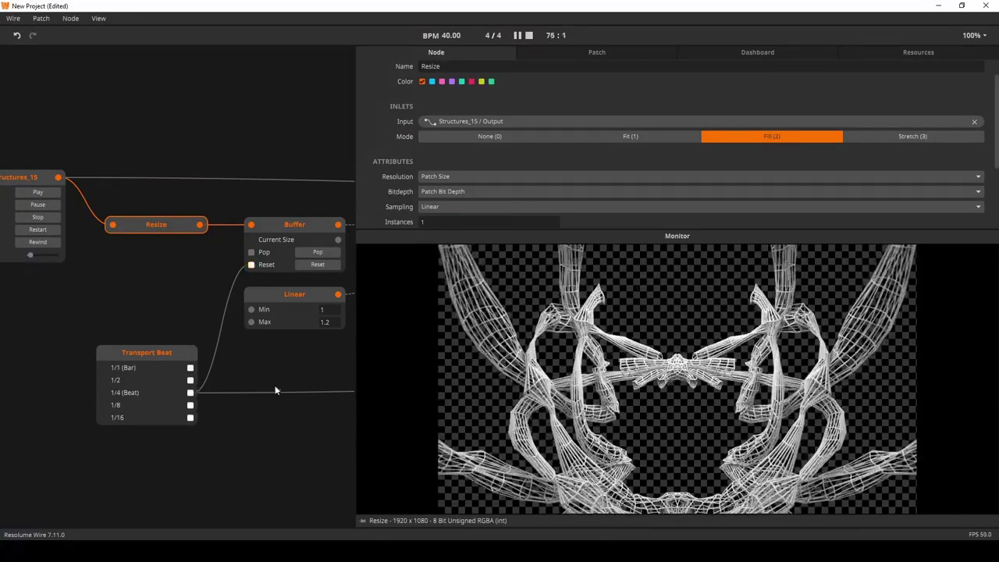
Show the Video Mixer's output again and pin the monitor to it.
{"action": "scroll", "coordinate": [274, 382], "scroll_direction": "right", "scroll_amount": 10}
{"action": "left_click", "coordinate": [254, 226]}
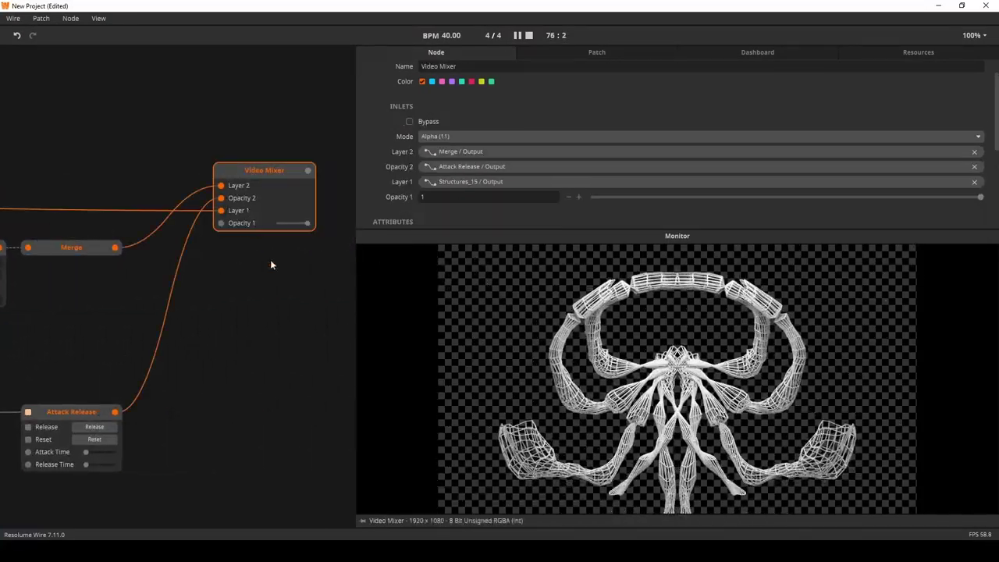
{"action": "scroll", "coordinate": [146, 351], "scroll_direction": "left", "scroll_amount": 10}
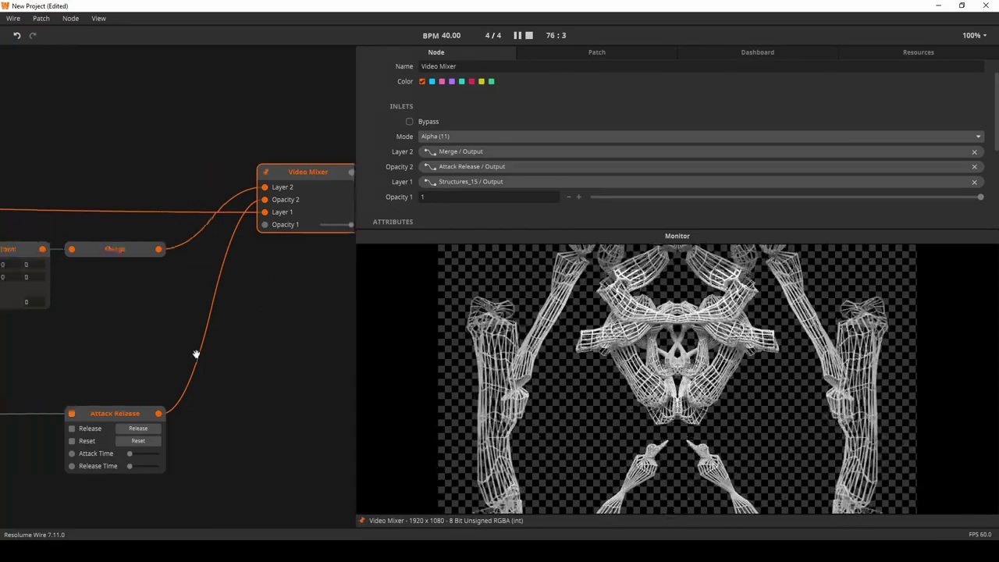
Set the Resize node's Resolution to 1/2 Patch Size.
{"action": "scroll", "coordinate": [138, 377], "scroll_direction": "left", "scroll_amount": 8}
{"action": "left_click", "coordinate": [178, 269]}
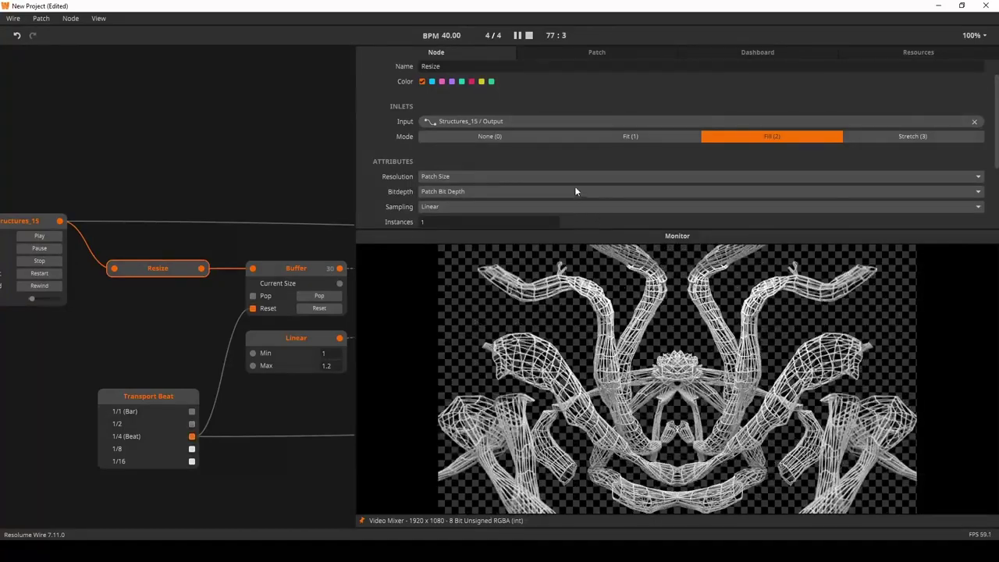
{"action": "left_click", "coordinate": [574, 181]}
{"action": "left_click", "coordinate": [574, 181]}
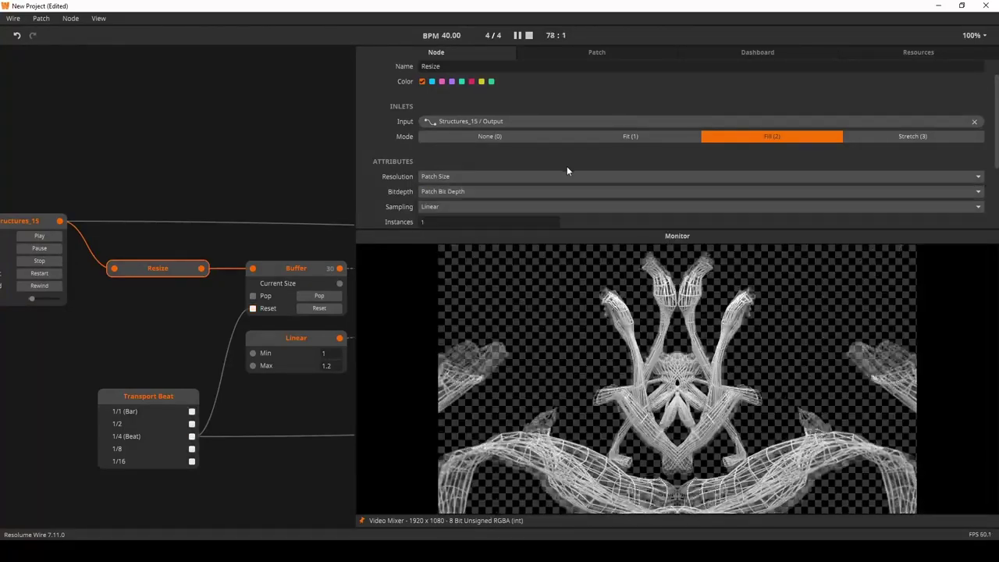
{"action": "left_click", "coordinate": [564, 176]}
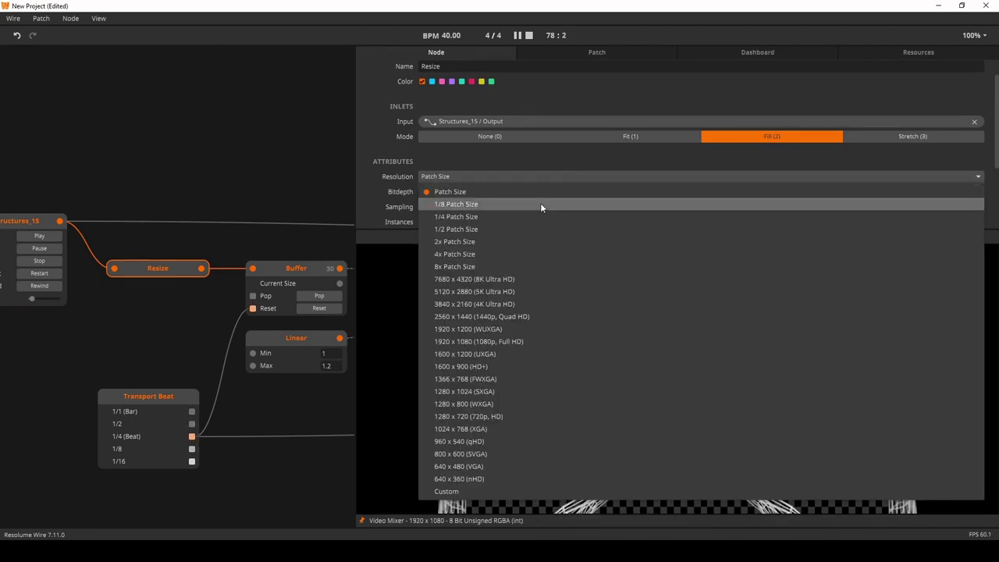
{"action": "left_click", "coordinate": [531, 228]}
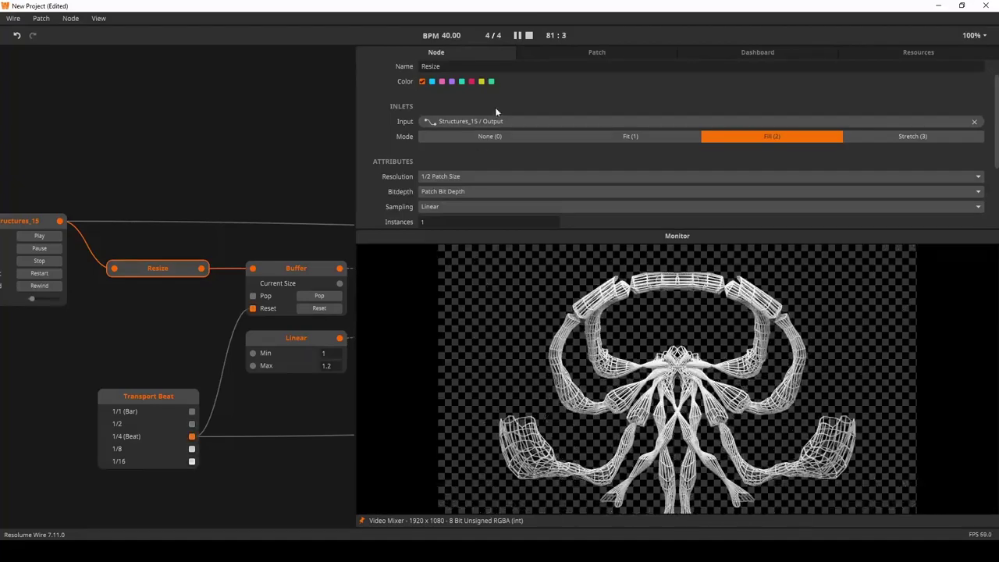
Set the transport tempo to 120 BPM.
{"action": "double_click", "coordinate": [458, 37]}
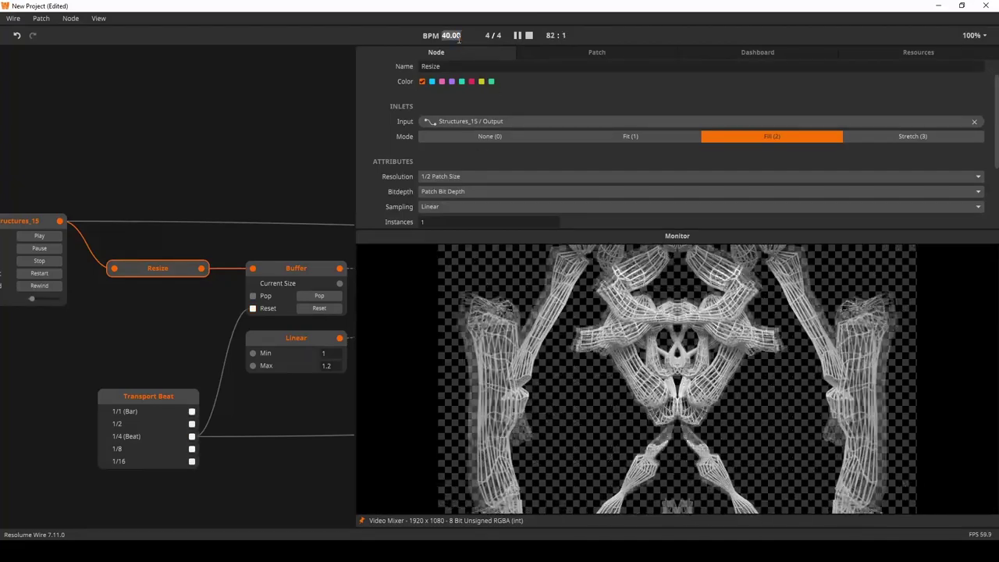
{"action": "type", "text": "120"}
{"action": "key", "text": "Return"}
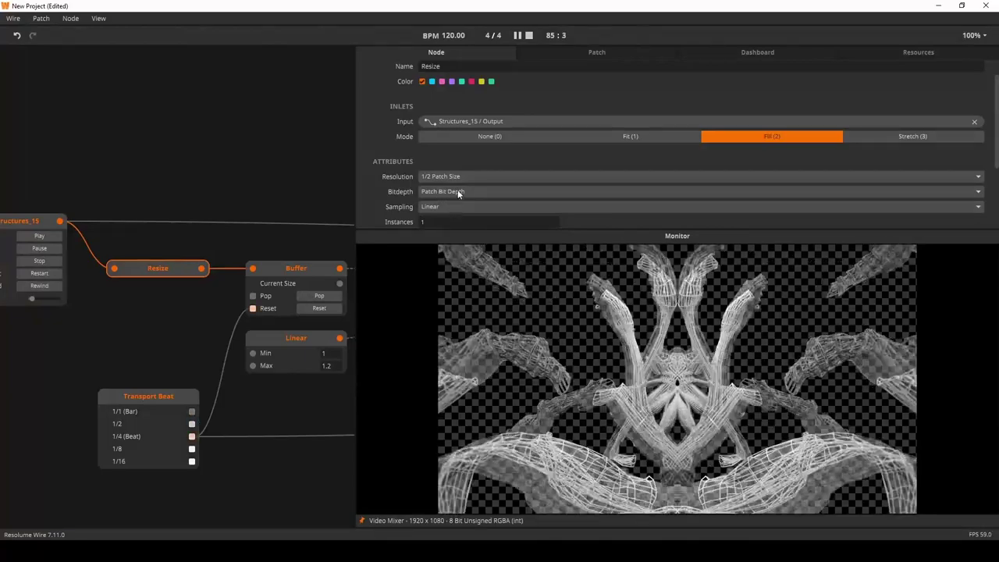
Try the Resize node's Resolution at 1/4 Patch Size and at 1/8 Patch Size.
{"action": "left_click", "coordinate": [474, 178]}
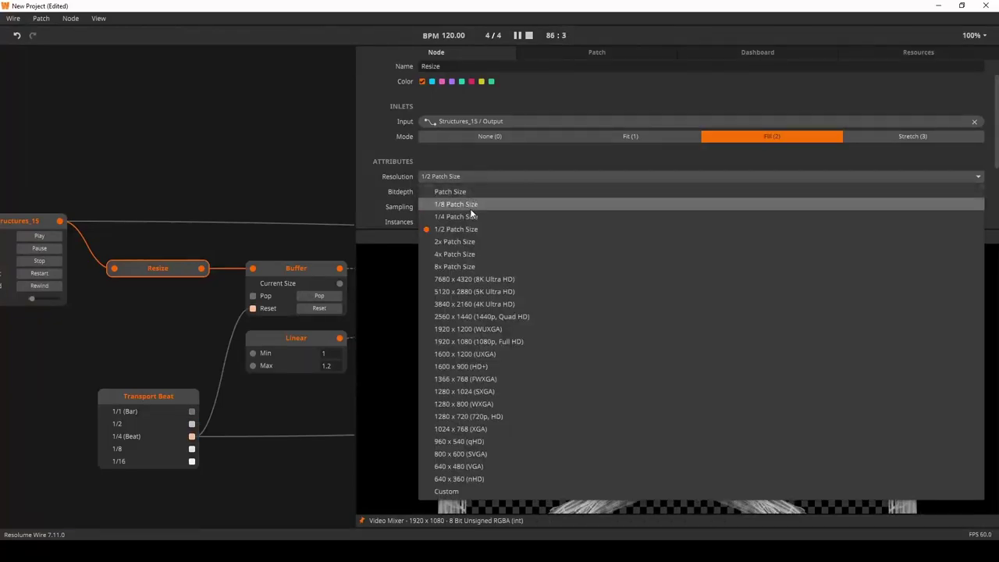
{"action": "left_click", "coordinate": [660, 215]}
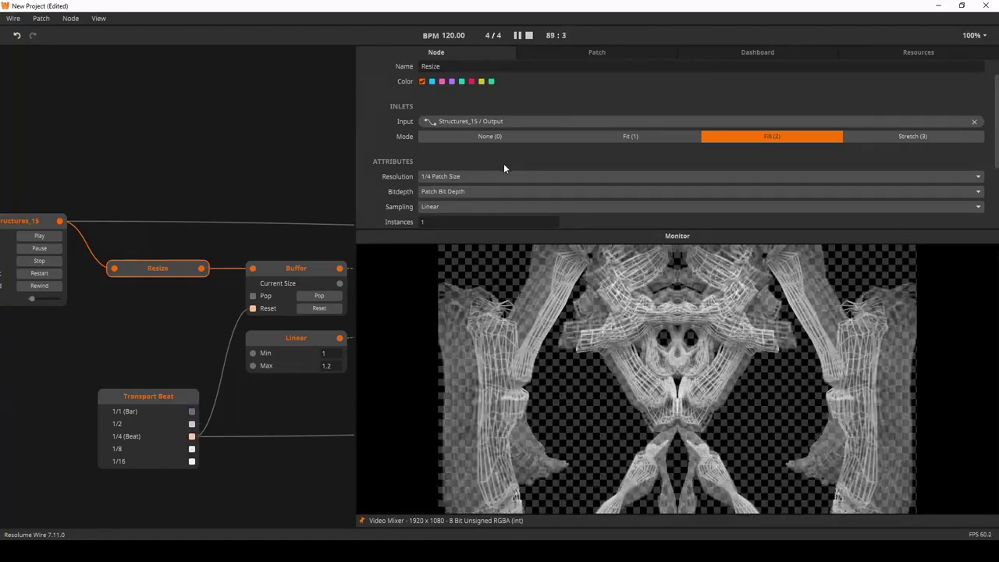
{"action": "left_click", "coordinate": [520, 175]}
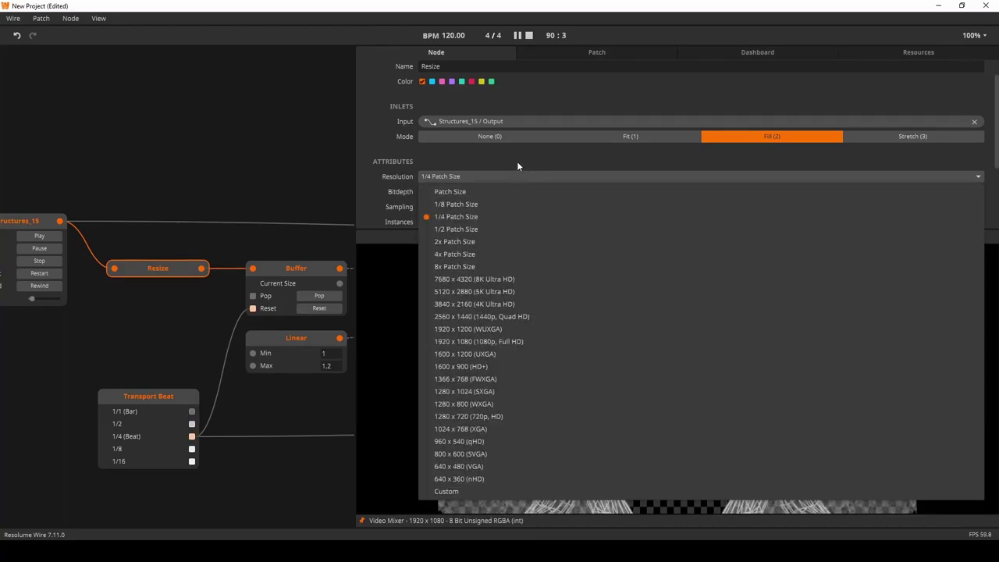
{"action": "left_click", "coordinate": [511, 175]}
{"action": "left_click", "coordinate": [510, 176]}
{"action": "left_click", "coordinate": [499, 201]}
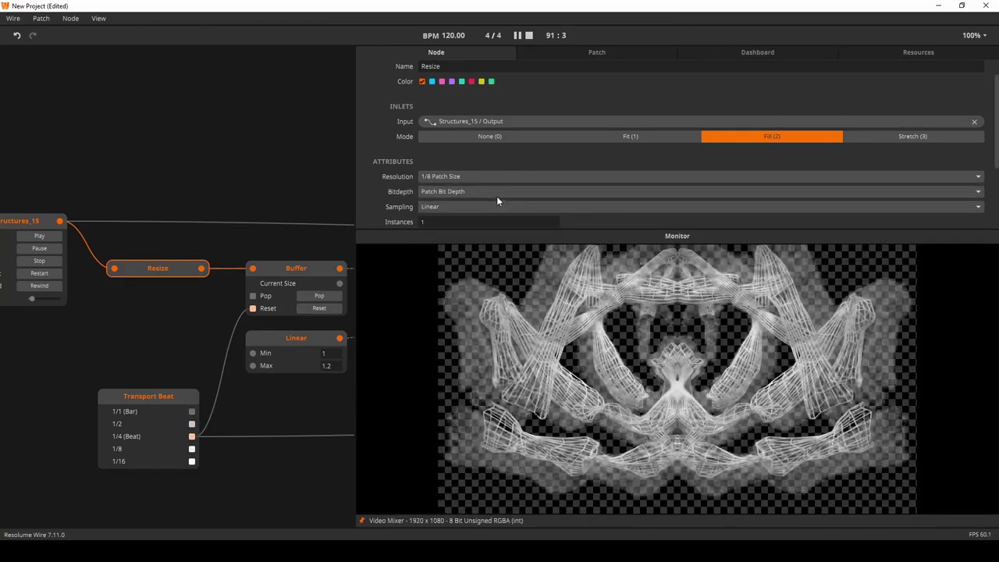
Unpin the monitor from the Video Mixer so it shows the Resize node, and set Resize's Resolution to 1/2 Patch Size.
{"action": "left_click_drag", "start_coordinate": [462, 178], "coordinate": [186, 314]}
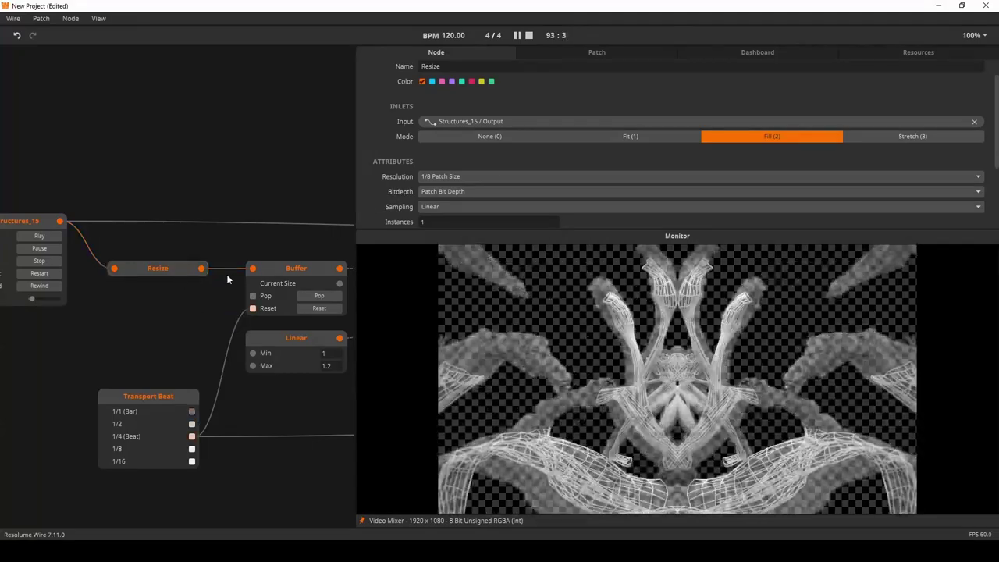
{"action": "left_click", "coordinate": [272, 269]}
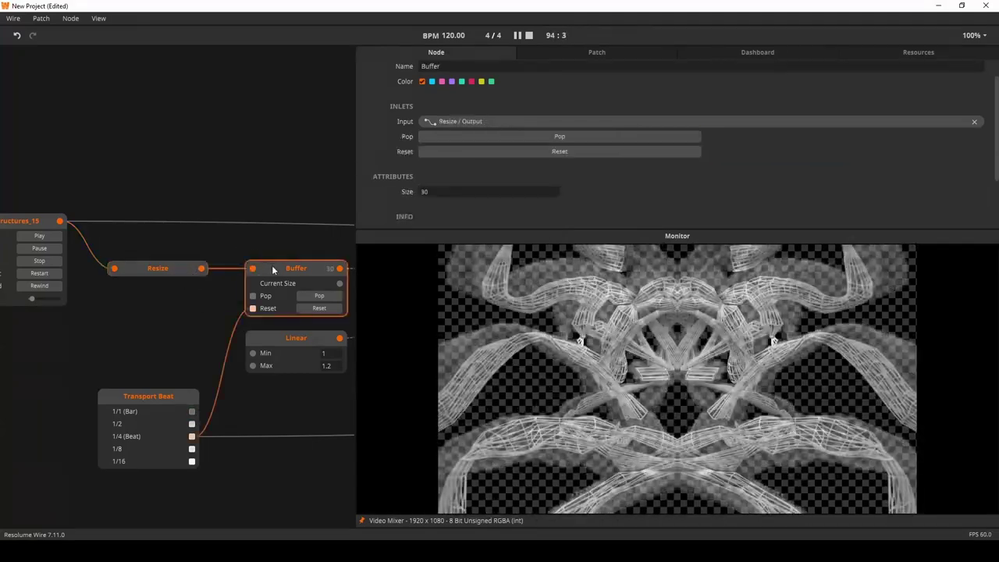
{"action": "left_click", "coordinate": [172, 267]}
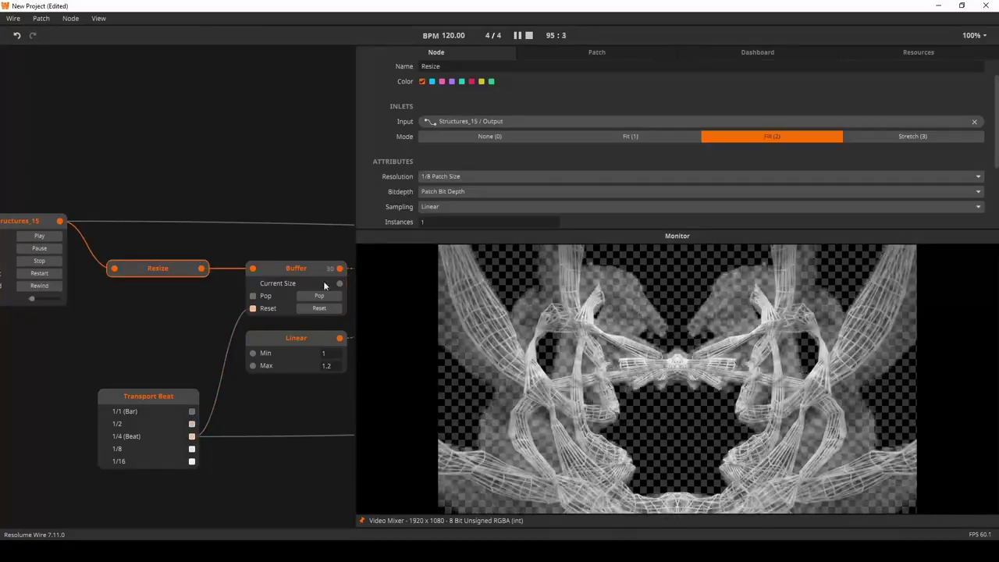
{"action": "left_click", "coordinate": [362, 520]}
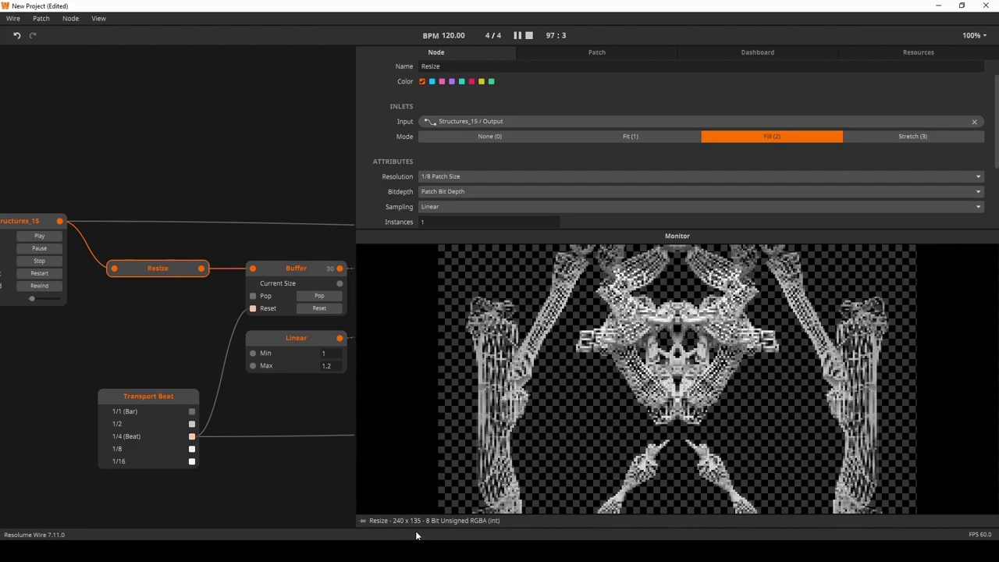
{"action": "left_click_drag", "start_coordinate": [304, 480], "coordinate": [242, 446]}
{"action": "left_click", "coordinate": [487, 178]}
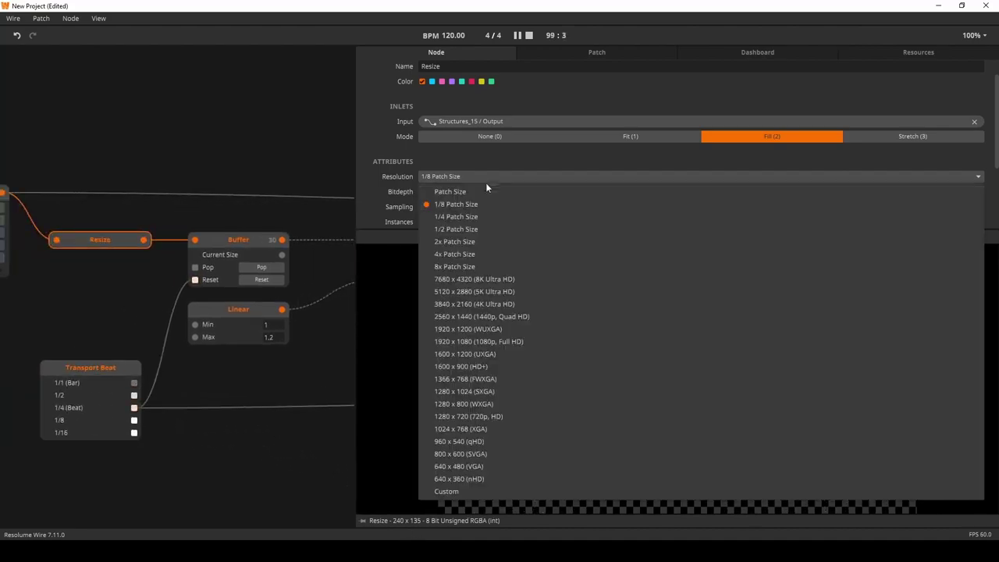
{"action": "left_click", "coordinate": [473, 229]}
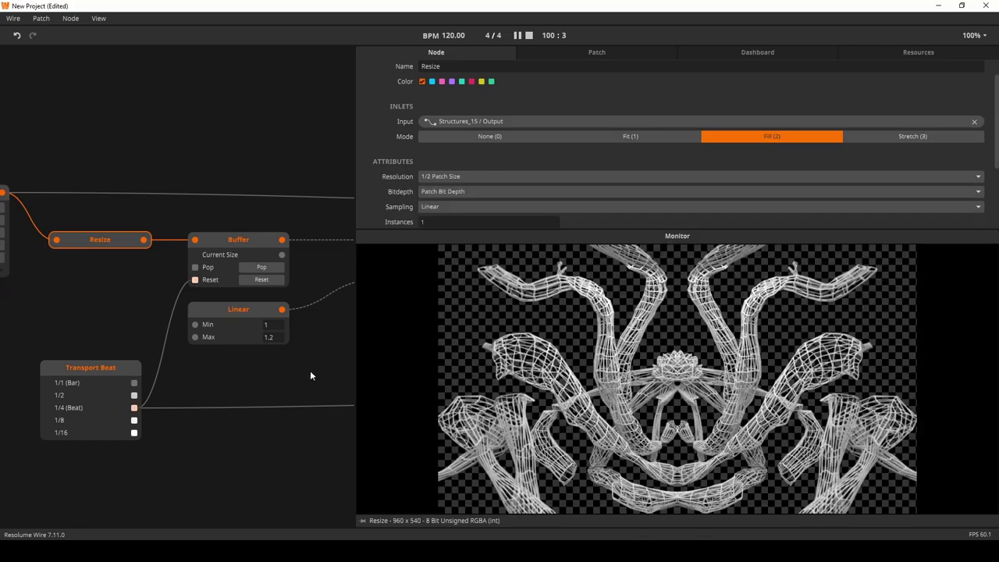
Widen the patch canvas by narrowing the properties and monitor area, and show the Video Mixer's output in the monitor.
{"action": "scroll", "coordinate": [295, 361], "scroll_direction": "down", "scroll_amount": 2}
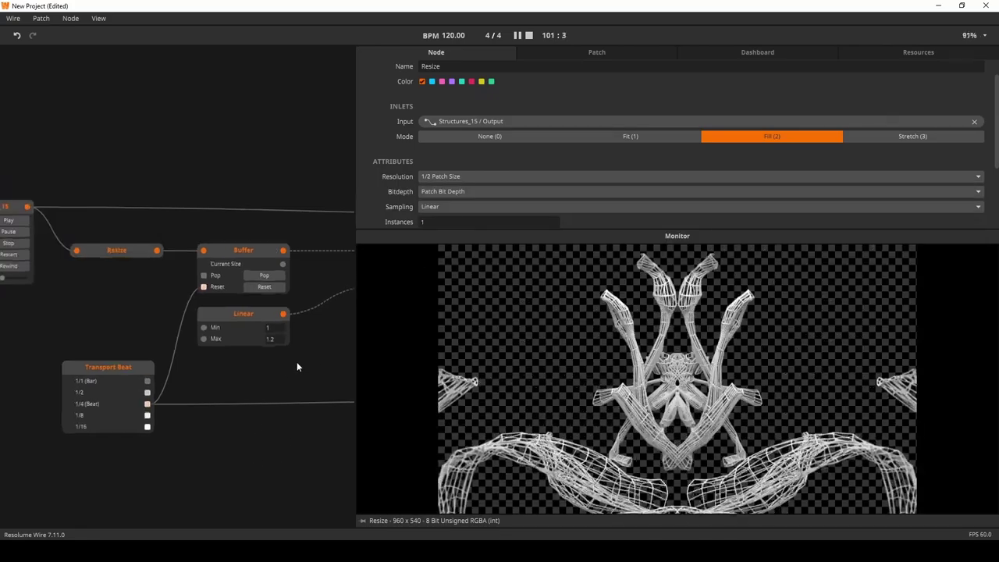
{"action": "left_click_drag", "start_coordinate": [357, 357], "coordinate": [410, 387]}
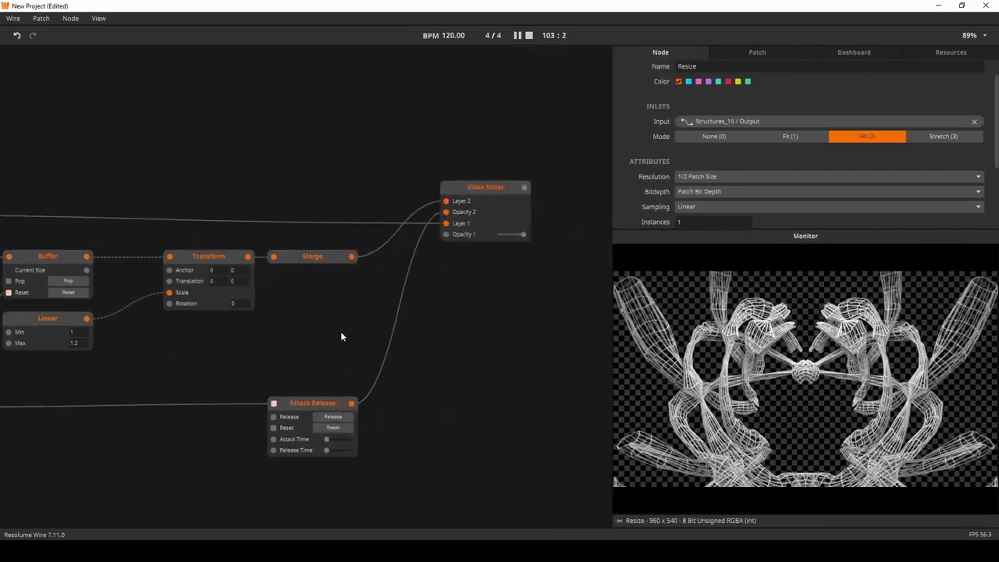
{"action": "left_click", "coordinate": [485, 200]}
{"action": "left_click_drag", "start_coordinate": [474, 302], "coordinate": [532, 282]}
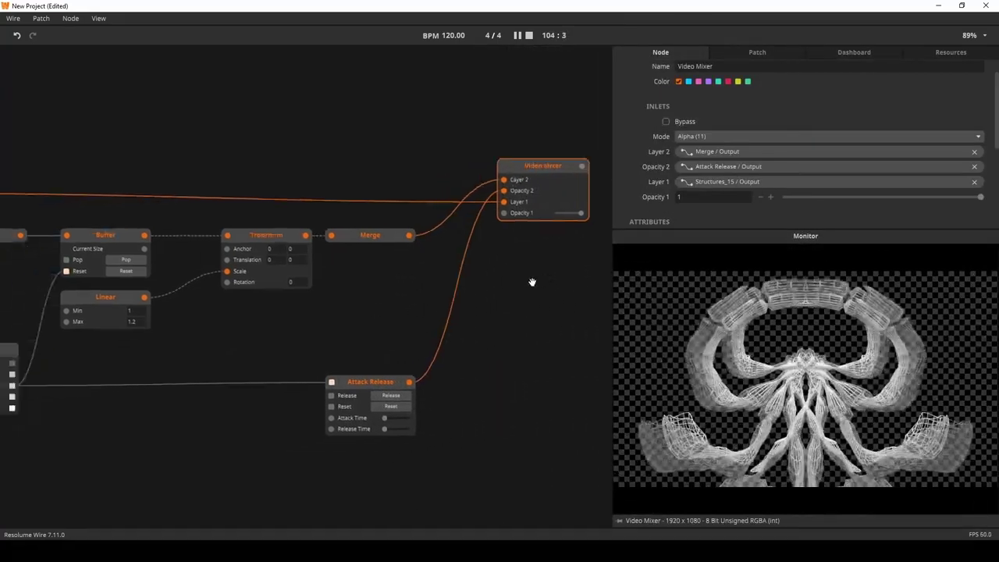
{"action": "left_click_drag", "start_coordinate": [301, 323], "coordinate": [495, 311]}
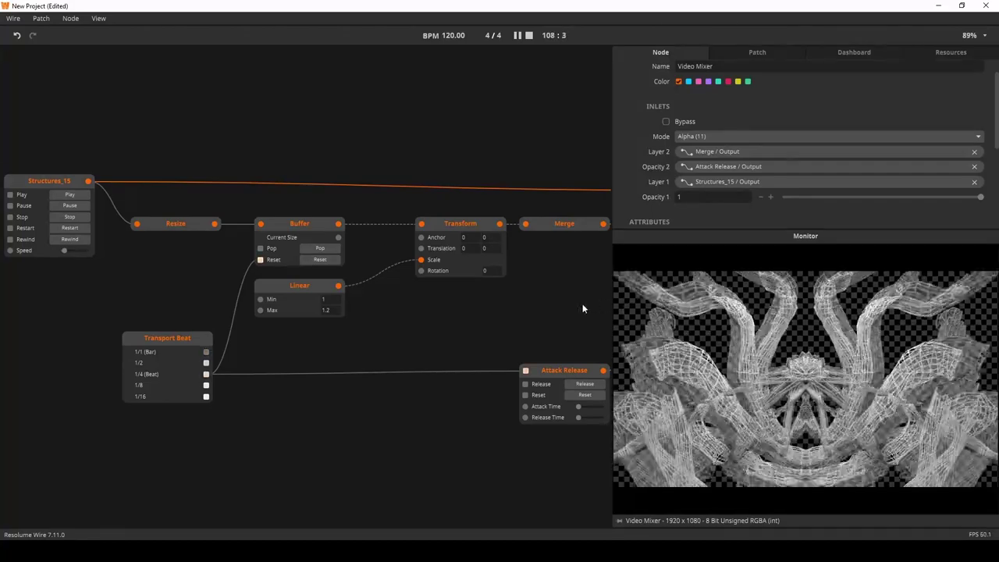
{"action": "left_click_drag", "start_coordinate": [363, 343], "coordinate": [474, 350]}
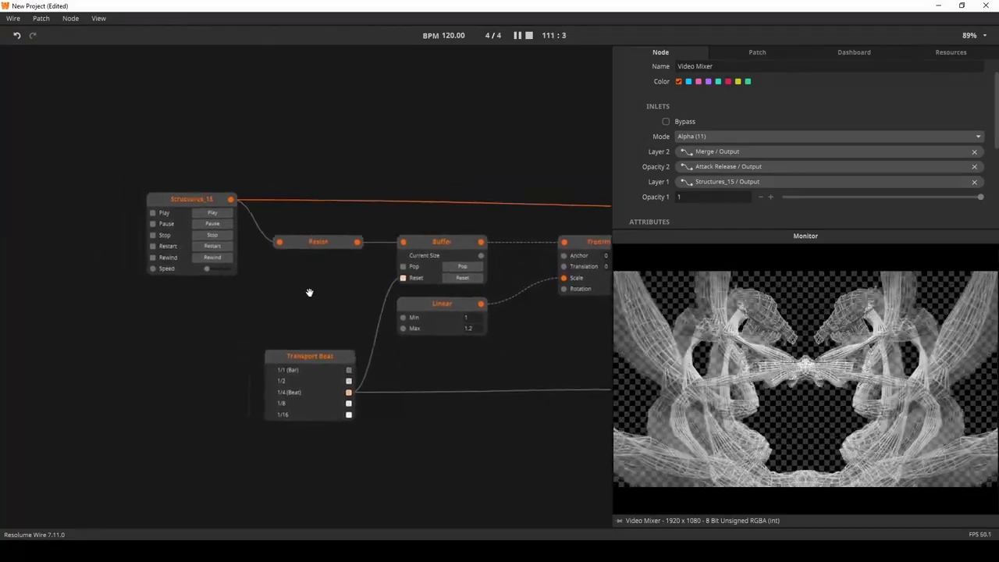
Move the Structures_15 and Resize nodes farther from the Buffer node to leave a gap for another node.
{"action": "left_click_drag", "start_coordinate": [206, 214], "coordinate": [53, 195]}
{"action": "left_click_drag", "start_coordinate": [341, 261], "coordinate": [192, 258]}
{"action": "double_click", "coordinate": [270, 295]}
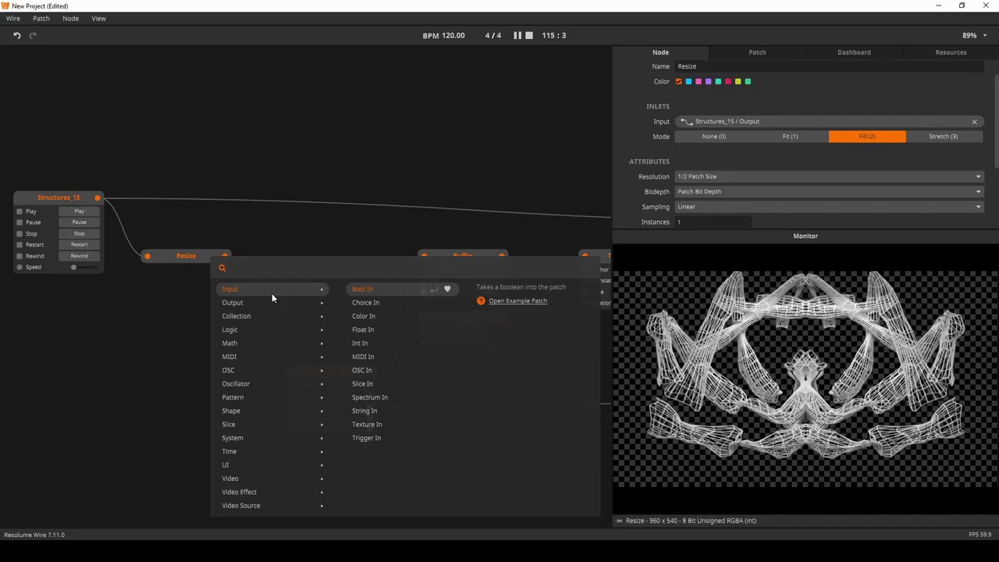
{"action": "key", "text": "Escape"}
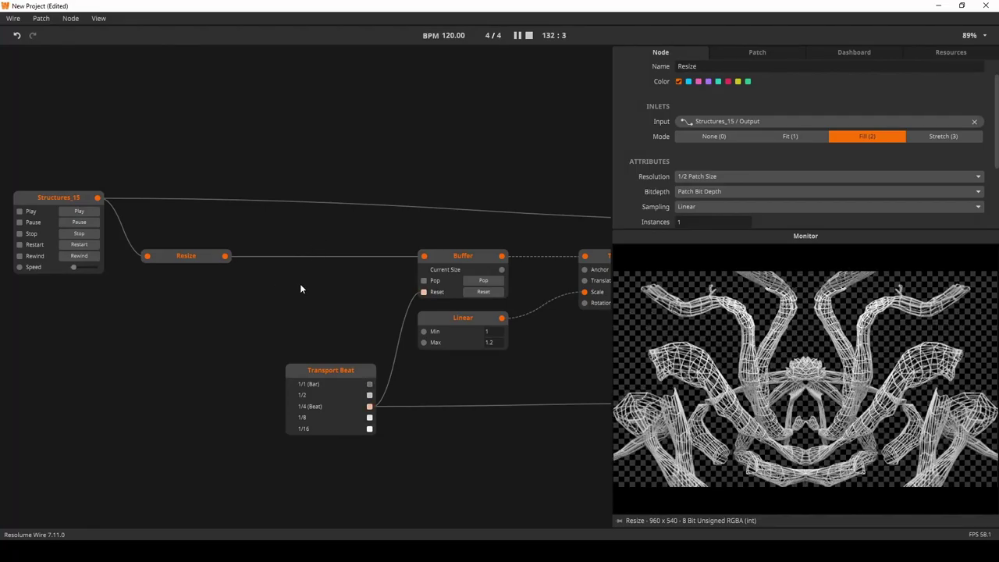
Add a Transition node between Resize and Buffer, with the Resize output feeding its Layer 1 inlet.
{"action": "double_click", "coordinate": [314, 299]}
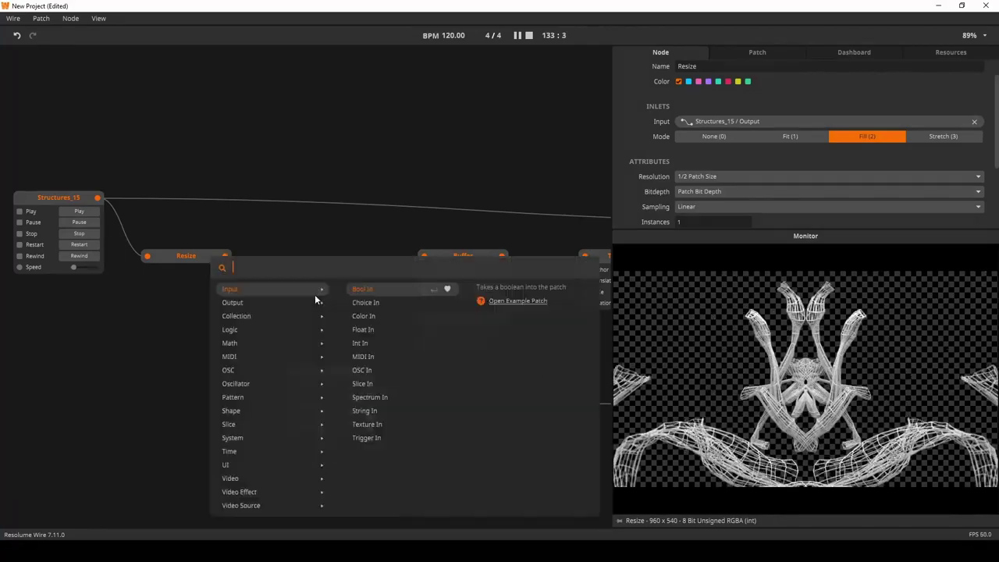
{"action": "type", "text": "tra"}
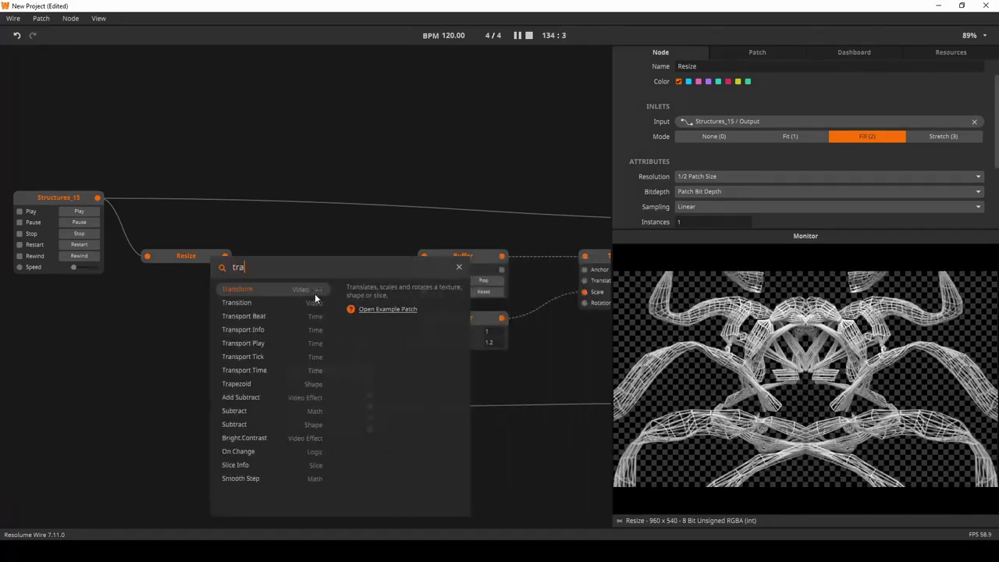
{"action": "key", "text": "Down"}
{"action": "key", "text": "Return"}
{"action": "left_click_drag", "start_coordinate": [330, 292], "coordinate": [324, 257]}
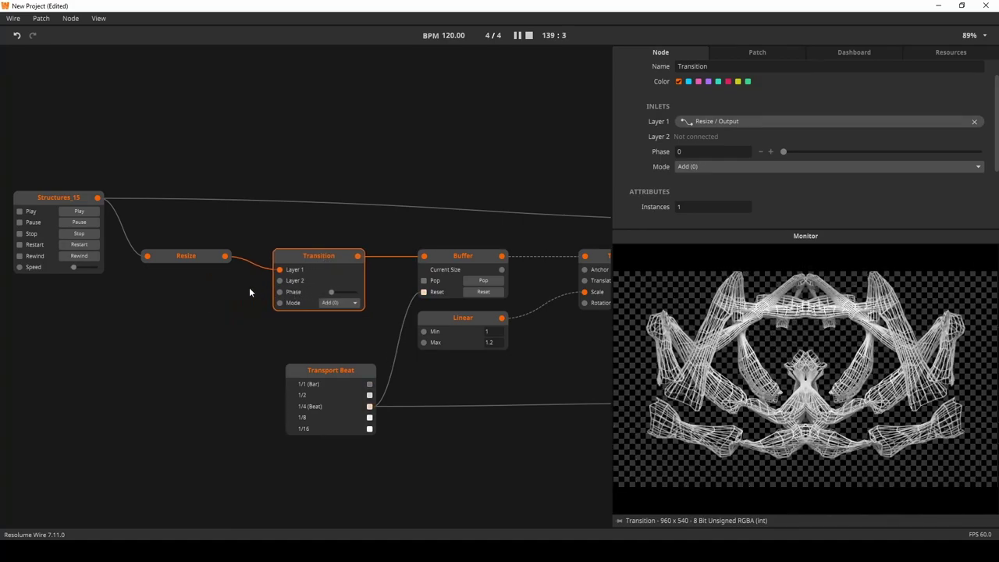
Set the Transition node's Mode to Luma Key (13) and its Phase to about 0.88.
{"action": "left_click", "coordinate": [346, 304]}
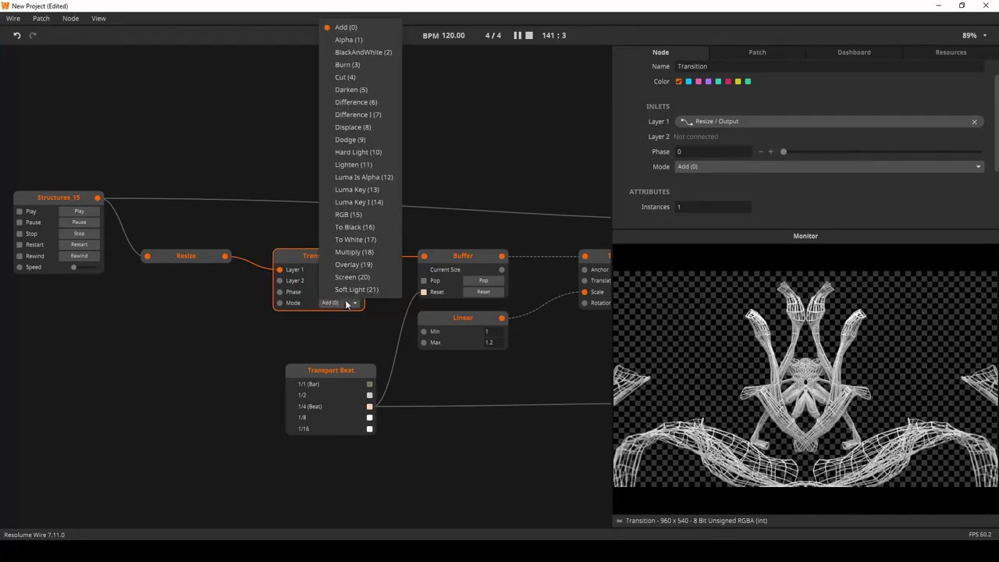
{"action": "left_click", "coordinate": [381, 190]}
{"action": "left_click_drag", "start_coordinate": [331, 293], "coordinate": [353, 299]}
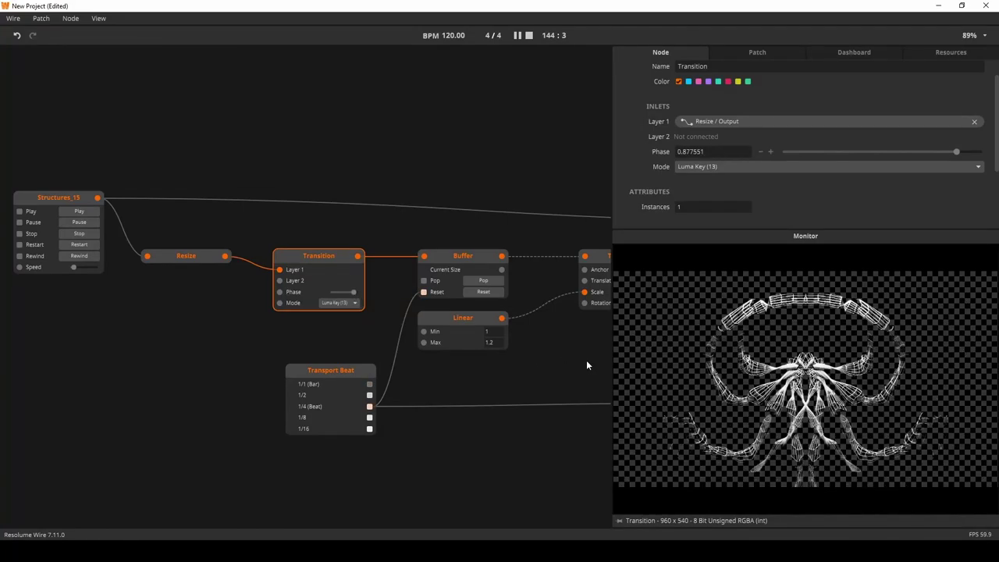
Show the Video Mixer's output in the monitor and check the patch's dashboard for inputs.
{"action": "left_click_drag", "start_coordinate": [586, 364], "coordinate": [373, 351]}
{"action": "left_click", "coordinate": [578, 188]}
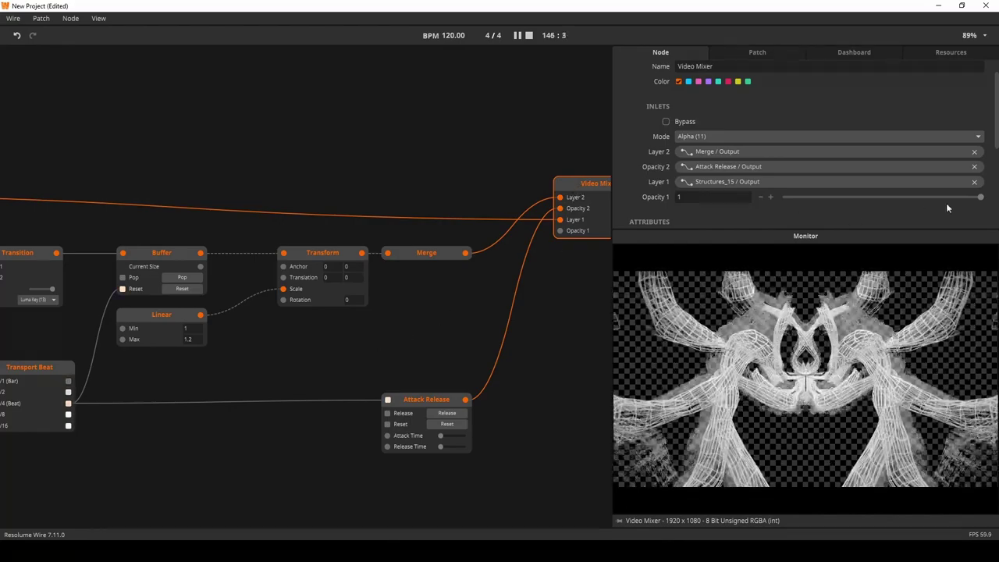
{"action": "left_click", "coordinate": [879, 53]}
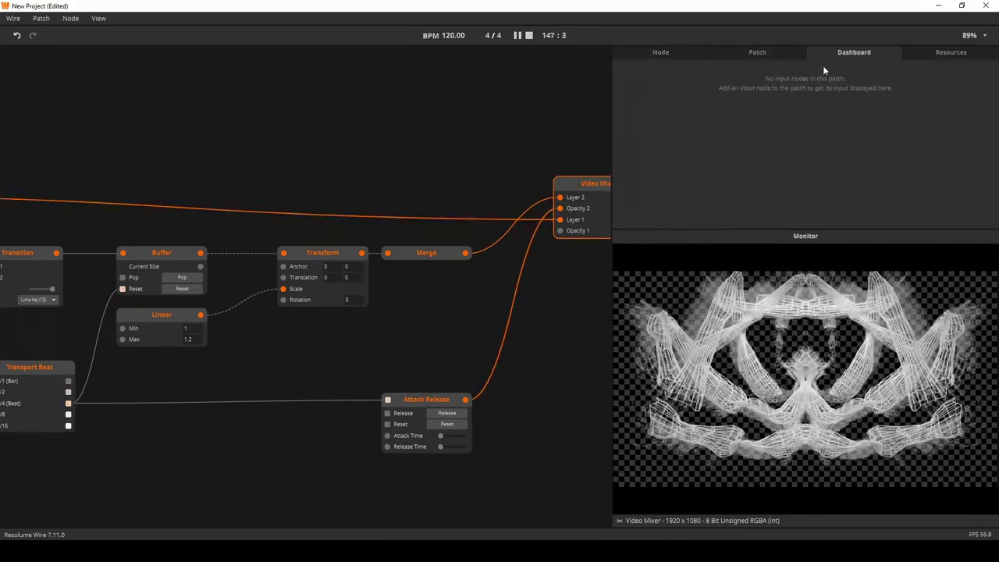
{"action": "left_click", "coordinate": [661, 52]}
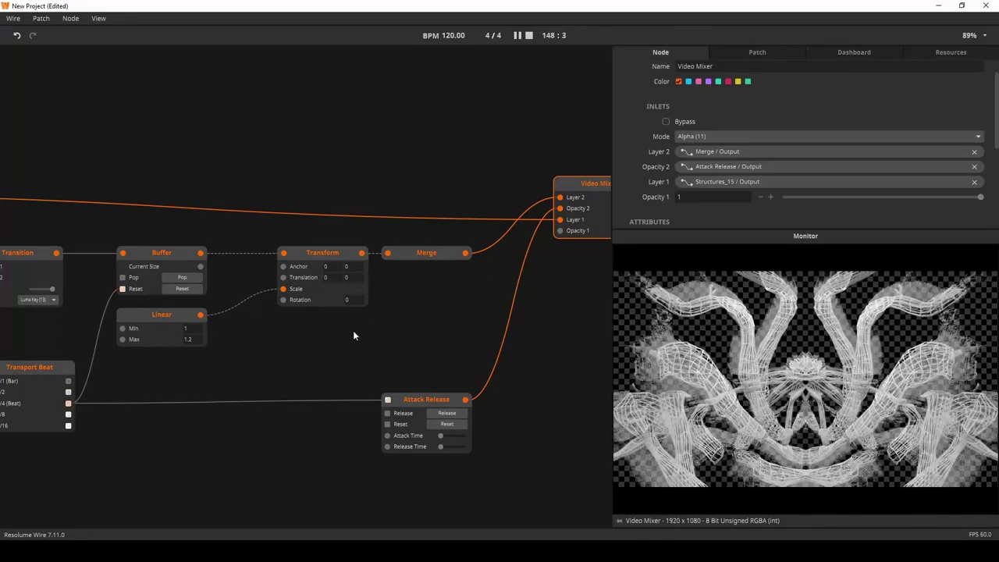
Move the Transport Beat node slightly so it lines up beneath the Transition node.
{"action": "left_click_drag", "start_coordinate": [237, 361], "coordinate": [424, 356]}
{"action": "left_click_drag", "start_coordinate": [176, 318], "coordinate": [240, 313]}
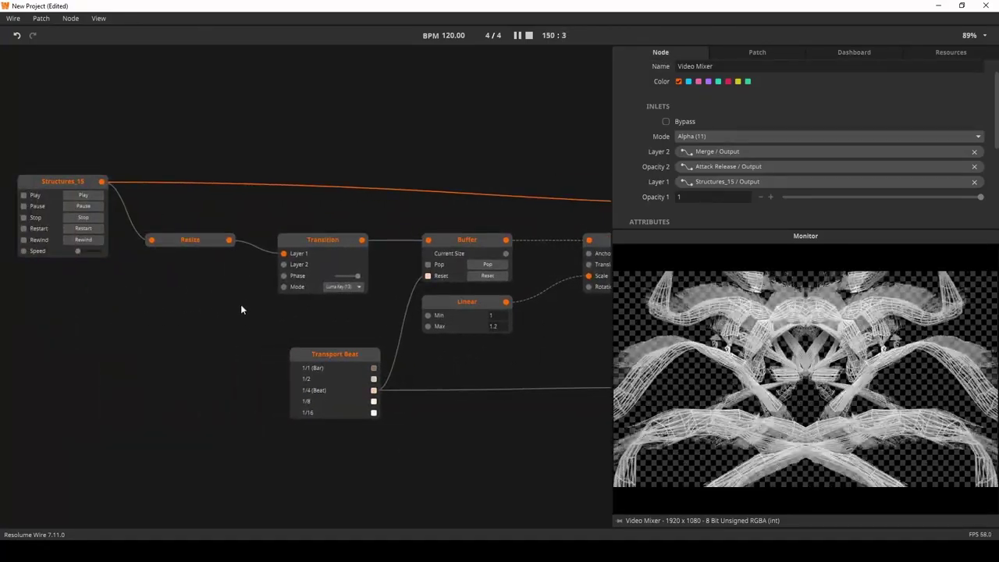
{"action": "left_click_drag", "start_coordinate": [311, 355], "coordinate": [304, 351]}
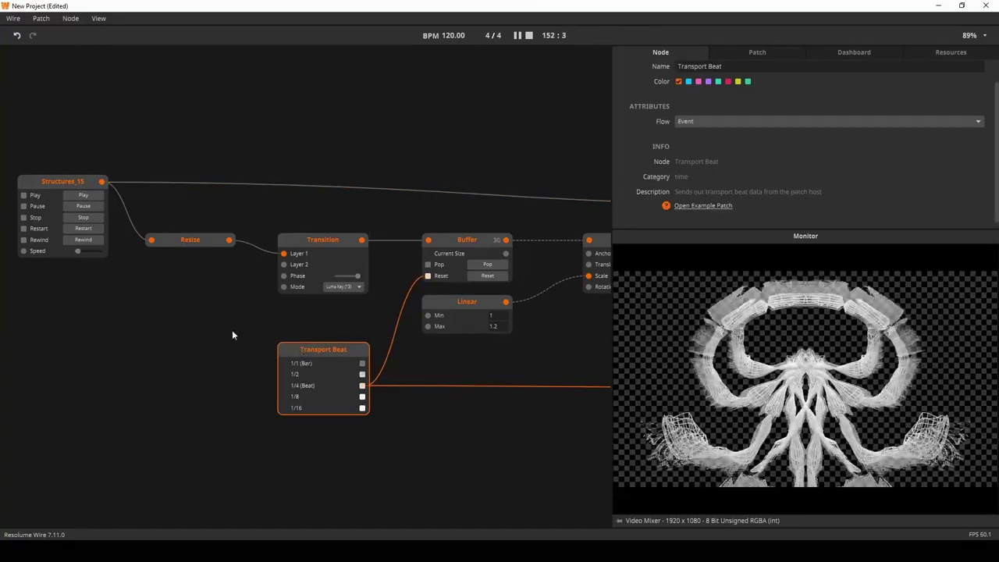
{"action": "left_click_drag", "start_coordinate": [222, 329], "coordinate": [231, 322]}
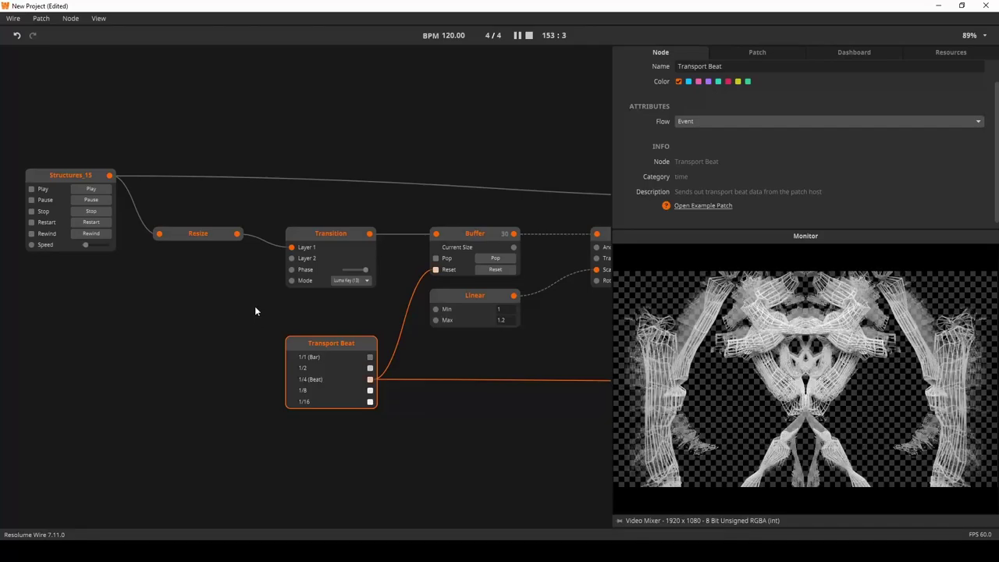
Add a Float In node named Luma Key, connect it to the Transition node's Phase inlet, and place it below the Resize node.
{"action": "double_click", "coordinate": [211, 301]}
{"action": "type", "text": "float"}
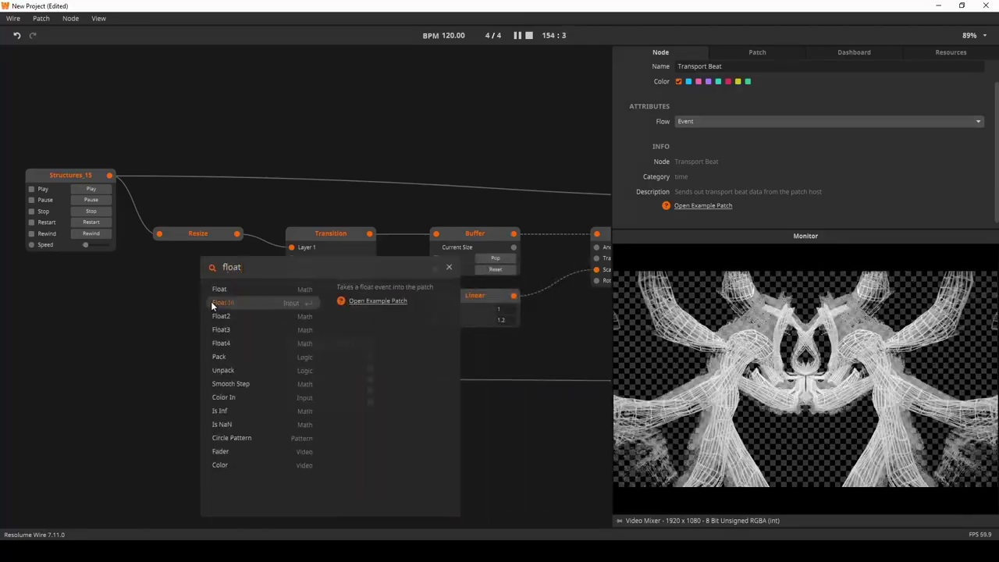
{"action": "left_click", "coordinate": [210, 303]}
{"action": "double_click", "coordinate": [211, 302]}
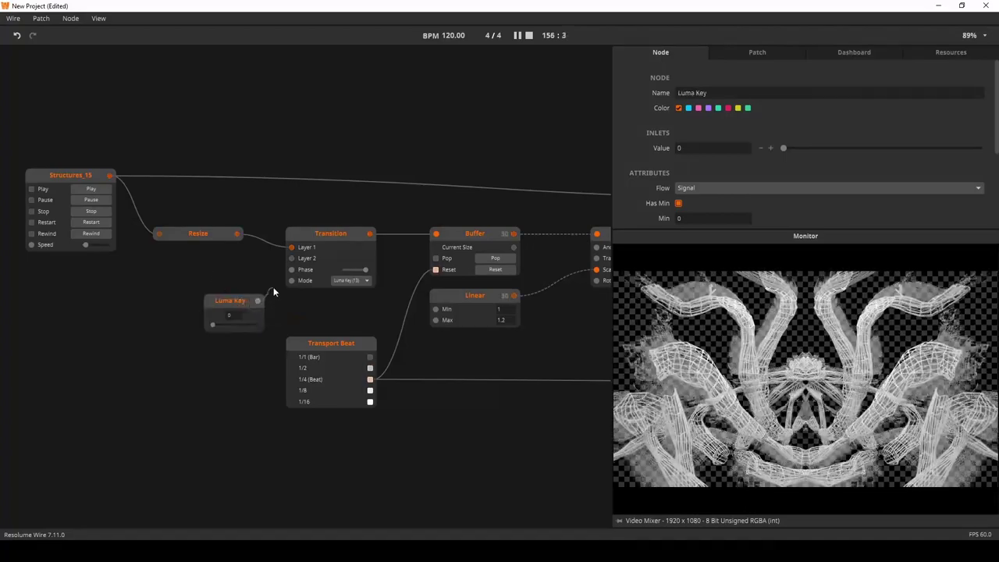
{"action": "left_click_drag", "start_coordinate": [239, 301], "coordinate": [176, 330]}
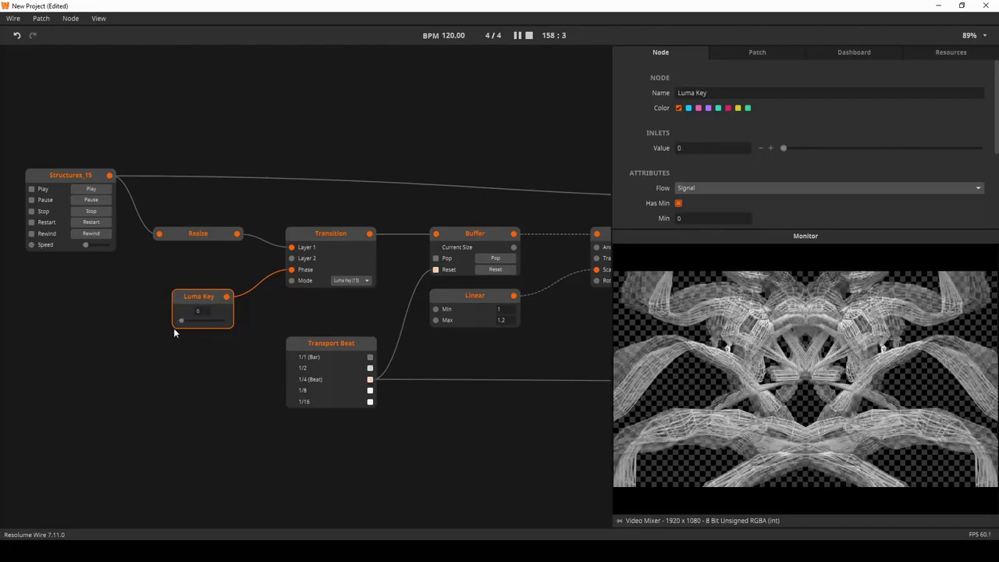
Move the Transport Beat node directly beneath the Luma Key node.
{"action": "left_click_drag", "start_coordinate": [558, 424], "coordinate": [468, 390]}
{"action": "left_click_drag", "start_coordinate": [268, 312], "coordinate": [139, 309]}
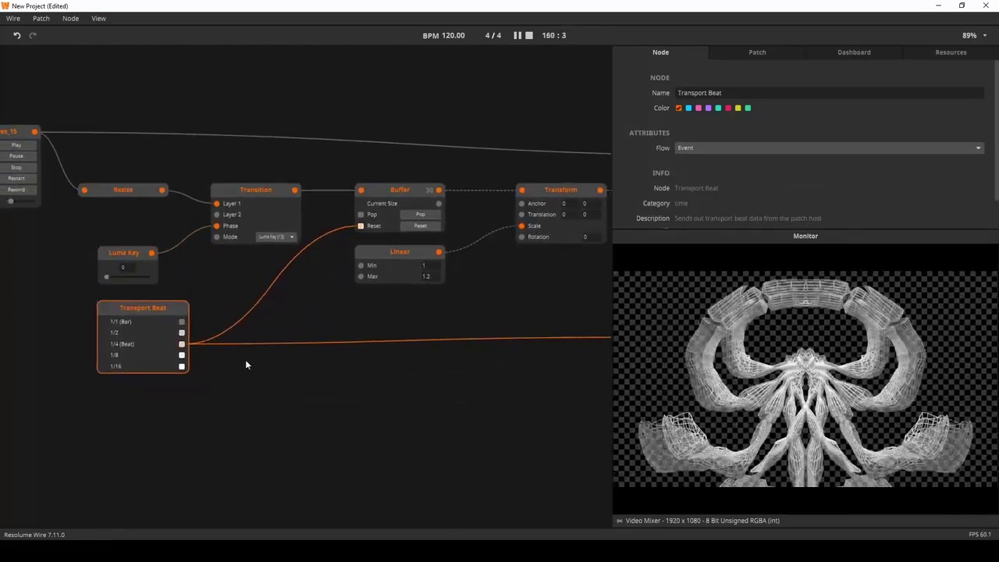
Try a Max value of 1.4 on the Linear node, and undo the change.
{"action": "left_click", "coordinate": [391, 253]}
{"action": "left_click_drag", "start_coordinate": [517, 306], "coordinate": [486, 308]}
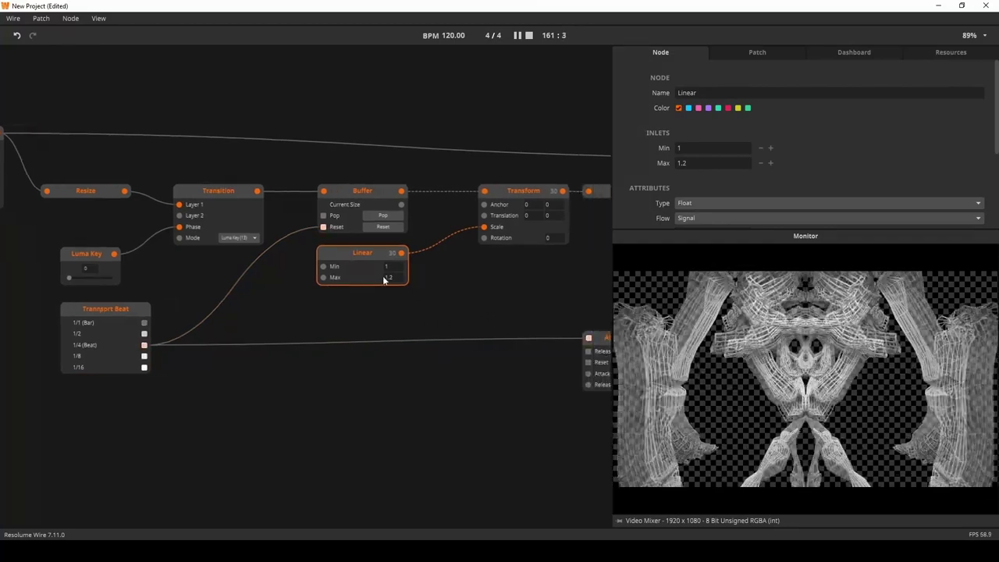
{"action": "left_click", "coordinate": [414, 307]}
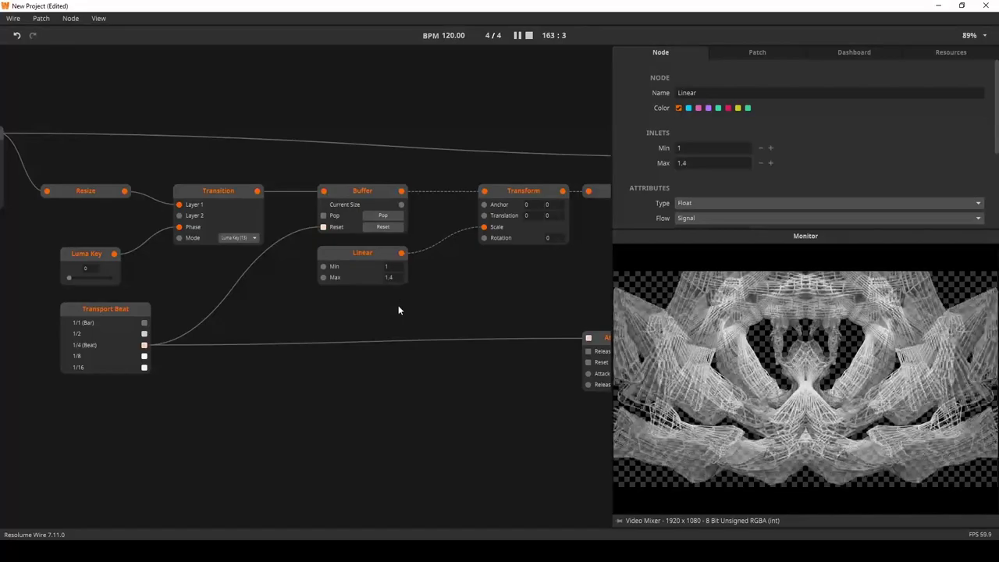
{"action": "key", "text": "ctrl+z"}
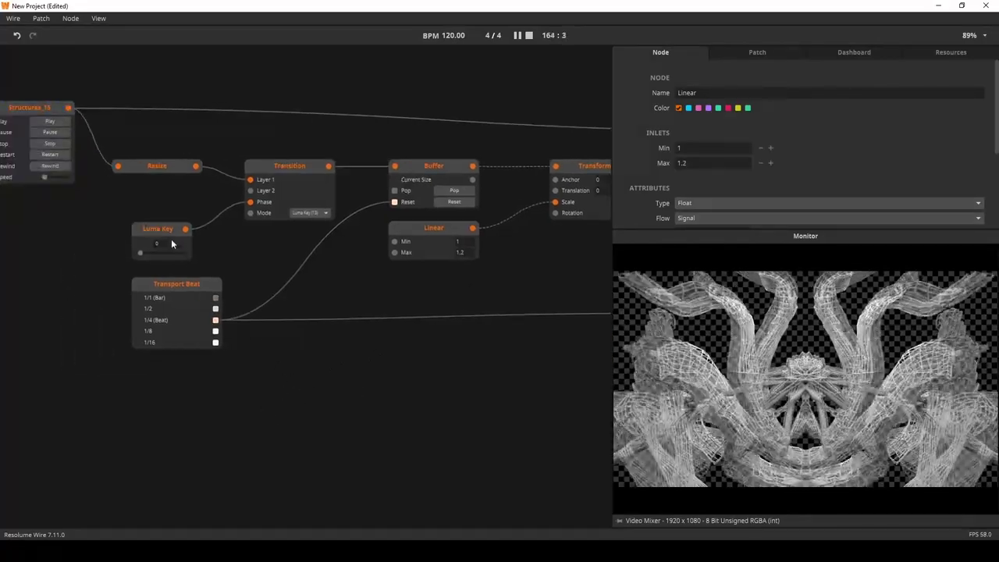
Add a Float In node named Size and place it below and to the right of the Transport Beat node.
{"action": "left_click", "coordinate": [173, 246]}
{"action": "double_click", "coordinate": [319, 390]}
{"action": "type", "text": "float"}
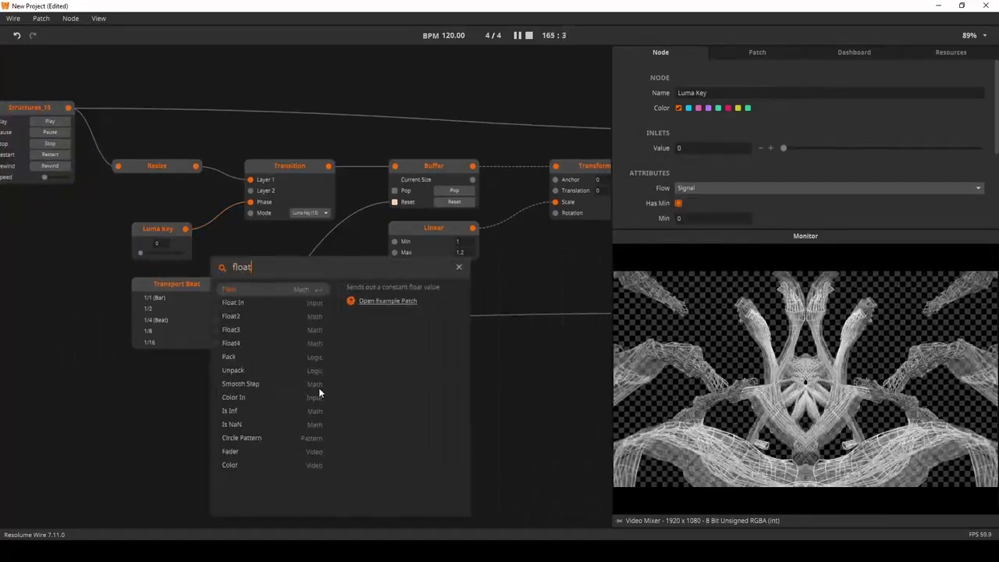
{"action": "key", "text": "Down"}
{"action": "key", "text": "Return"}
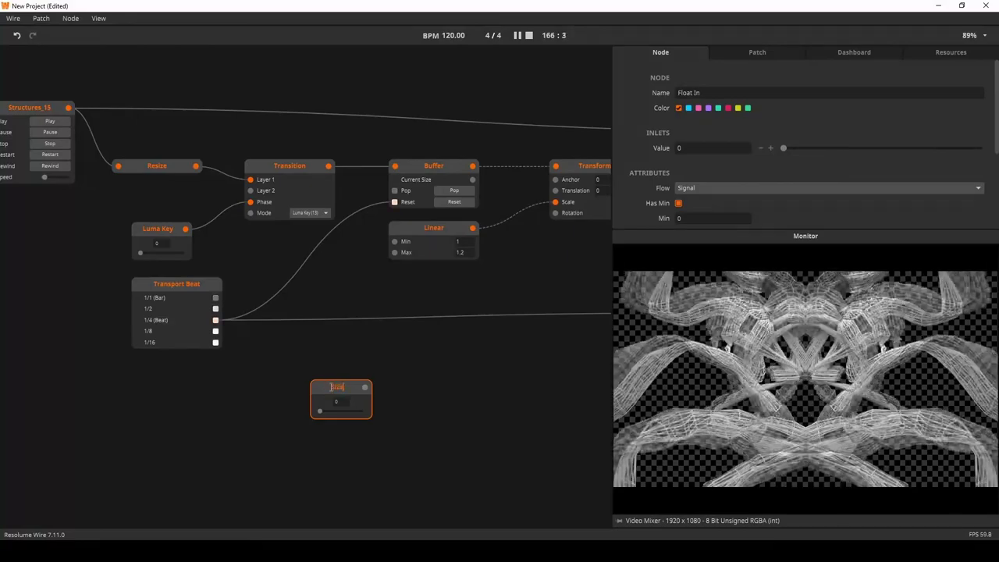
{"action": "mouse_move", "coordinate": [323, 383]}
{"action": "left_mouse_down"}
{"action": "mouse_move", "coordinate": [268, 371]}
{"action": "mouse_move", "coordinate": [297, 401]}
{"action": "mouse_move", "coordinate": [324, 399]}
{"action": "mouse_move", "coordinate": [249, 400]}
{"action": "mouse_move", "coordinate": [321, 402]}
{"action": "left_mouse_up"}
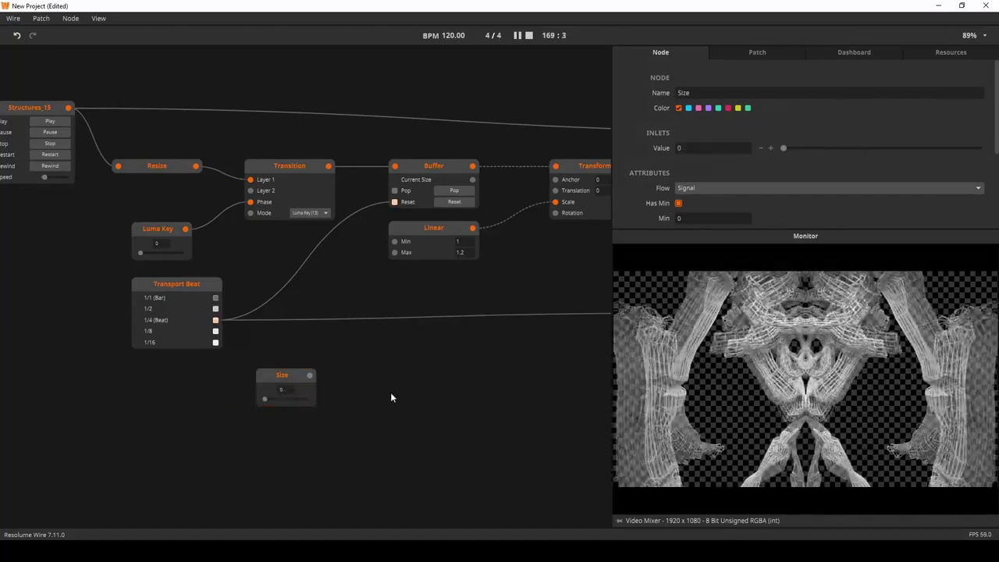
Add an Add node with Left set to 1, connect Size to its Right inlet and its output to the Linear node's Max.
{"action": "double_click", "coordinate": [391, 397]}
{"action": "type", "text": "add"}
{"action": "left_click", "coordinate": [268, 304]}
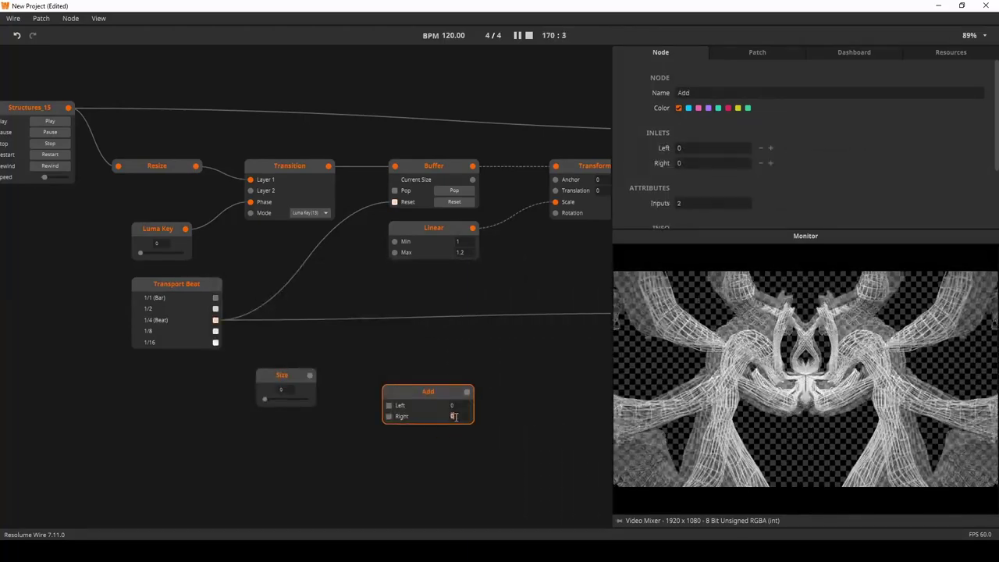
{"action": "left_click_drag", "start_coordinate": [281, 379], "coordinate": [276, 396]}
{"action": "left_click_drag", "start_coordinate": [393, 400], "coordinate": [343, 396]}
{"action": "left_click_drag", "start_coordinate": [281, 392], "coordinate": [212, 393]}
{"action": "left_click_drag", "start_coordinate": [380, 385], "coordinate": [331, 375]}
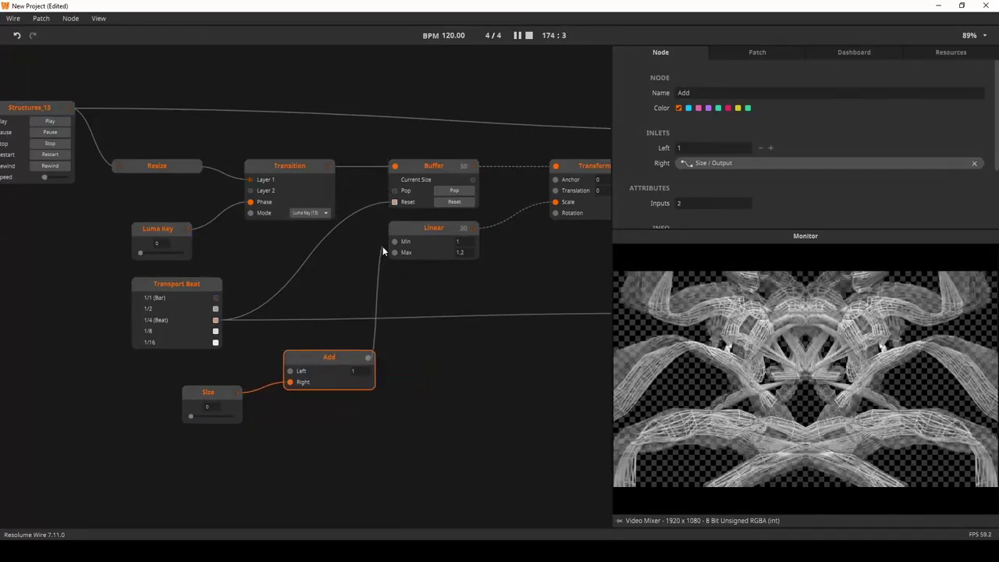
Set the Size value to 1 and move the Size node closer to the Add node.
{"action": "left_click_drag", "start_coordinate": [207, 405], "coordinate": [228, 412]}
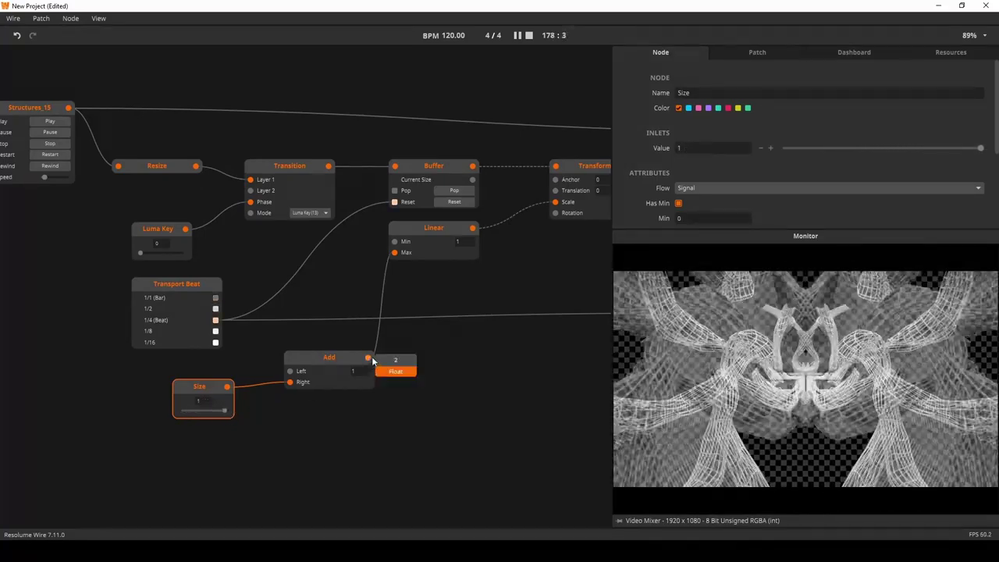
{"action": "left_click_drag", "start_coordinate": [208, 385], "coordinate": [240, 377]}
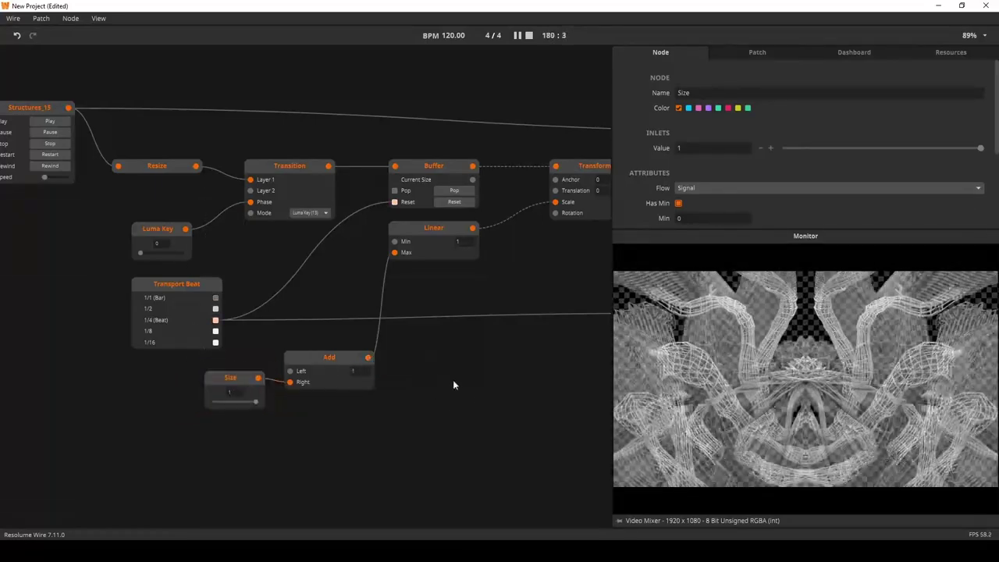
Review the node chain from the Transition node through Attack Release to the Video Mixer.
{"action": "scroll", "coordinate": [471, 361], "scroll_direction": "left", "scroll_amount": 1}
{"action": "scroll", "coordinate": [330, 364], "scroll_direction": "right", "scroll_amount": 5}
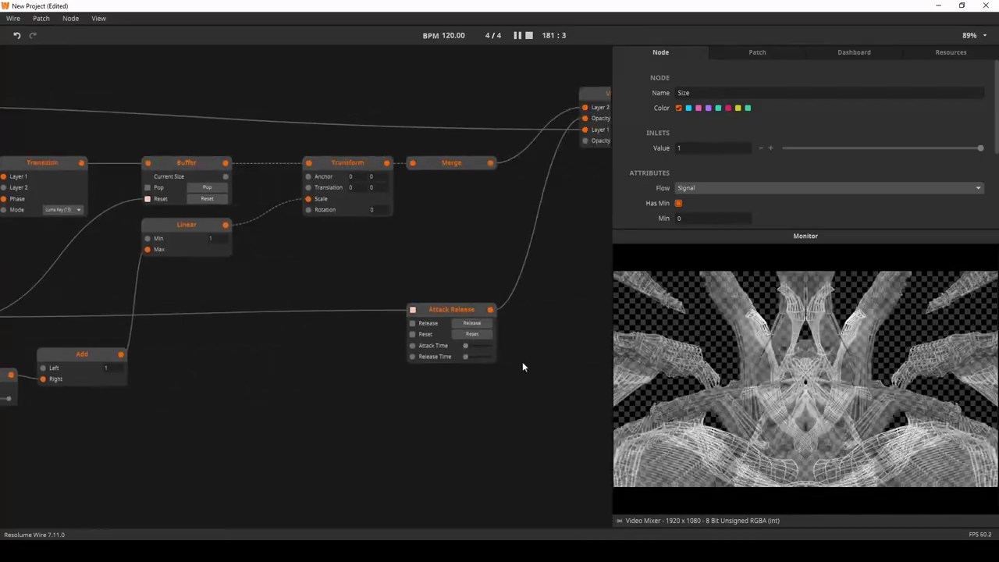
{"action": "left_click_drag", "start_coordinate": [559, 301], "coordinate": [583, 298]}
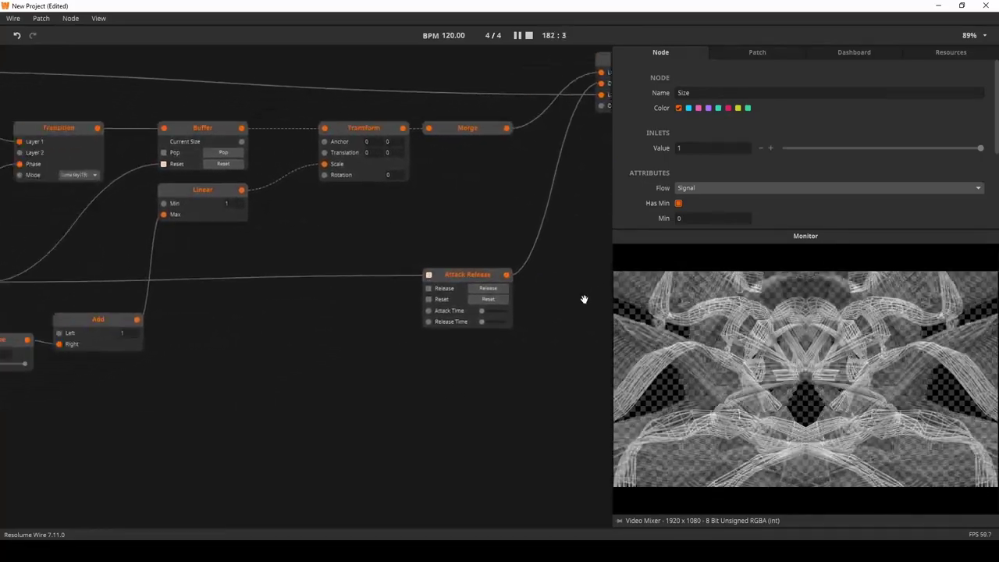
{"action": "scroll", "coordinate": [392, 381], "scroll_direction": "left", "scroll_amount": 2}
{"action": "scroll", "coordinate": [446, 364], "scroll_direction": "right", "scroll_amount": 5}
{"action": "scroll", "coordinate": [445, 364], "scroll_direction": "up", "scroll_amount": 2}
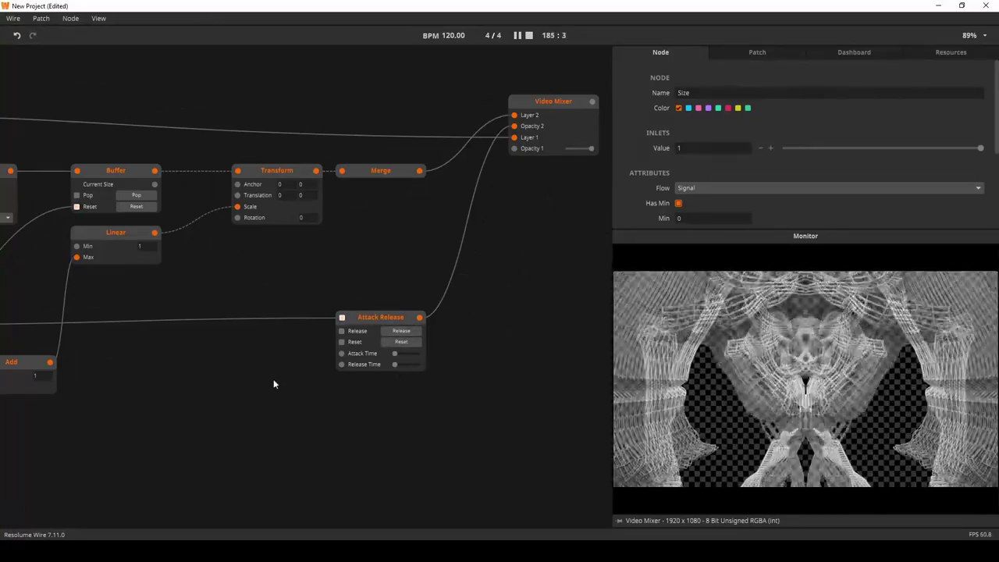
{"action": "scroll", "coordinate": [234, 384], "scroll_direction": "left", "scroll_amount": 3}
{"action": "scroll", "coordinate": [304, 367], "scroll_direction": "right", "scroll_amount": 2}
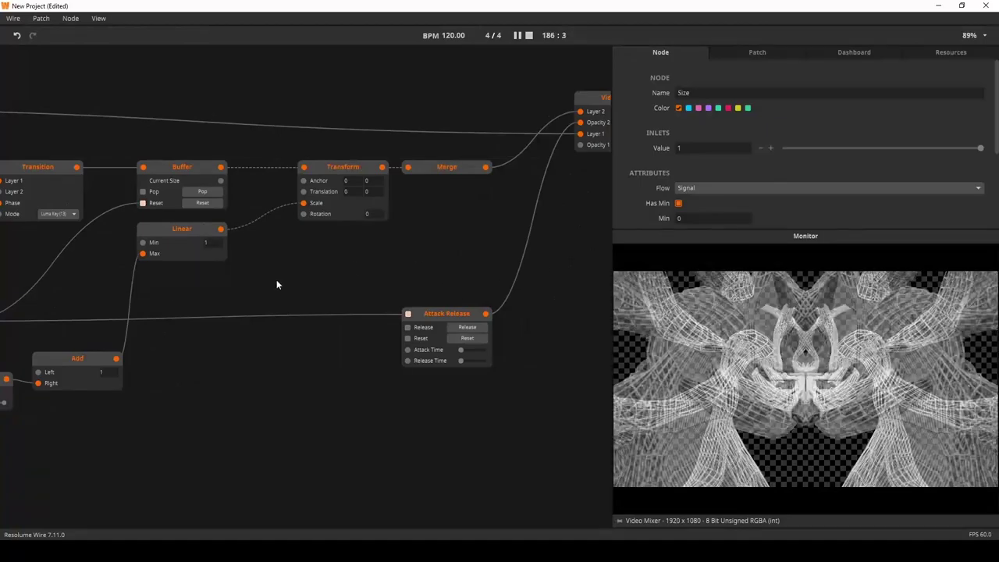
Add a Texture Out node beside the Video Mixer, connect the mixer's output to it and show it in the monitor.
{"action": "scroll", "coordinate": [281, 292], "scroll_direction": "left", "scroll_amount": 1}
{"action": "scroll", "coordinate": [270, 299], "scroll_direction": "right", "scroll_amount": 6}
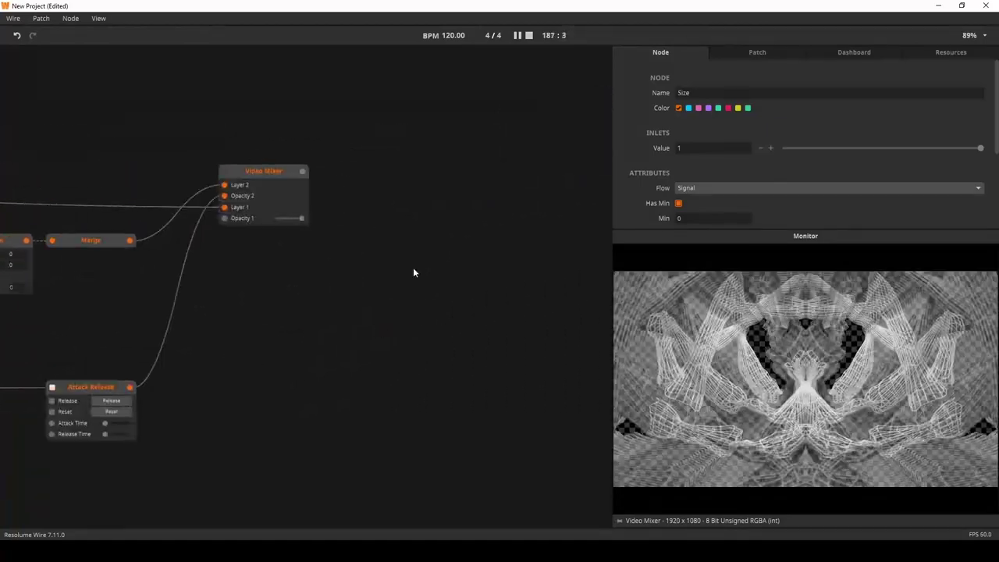
{"action": "double_click", "coordinate": [364, 293]}
{"action": "type", "text": "texture"}
{"action": "left_click", "coordinate": [279, 281]}
{"action": "left_click_drag", "start_coordinate": [303, 172], "coordinate": [363, 190]}
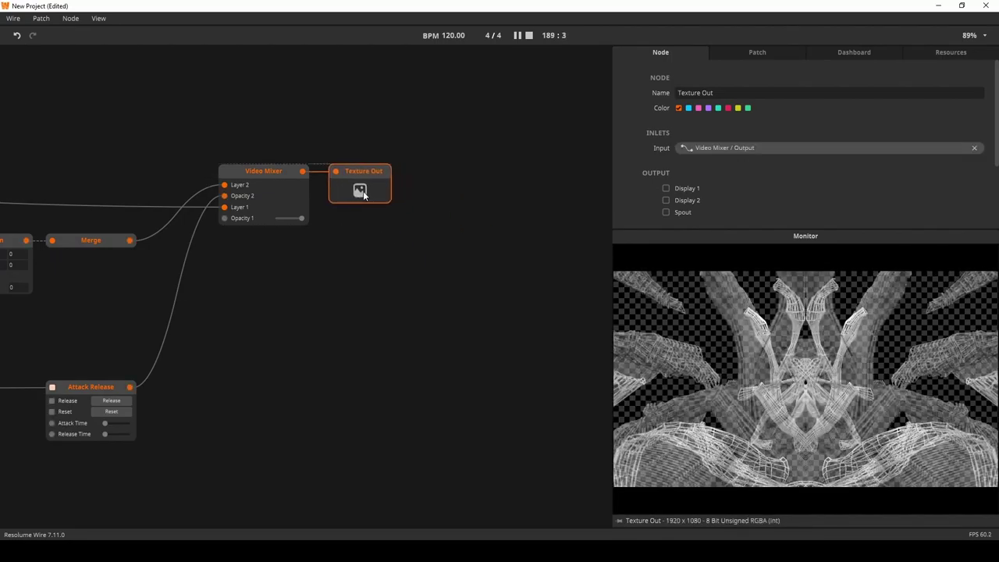
Delete the Structures_15 video node at the start of the patch and add a Texture In node in its place.
{"action": "left_click_drag", "start_coordinate": [282, 377], "coordinate": [492, 374]}
{"action": "left_click_drag", "start_coordinate": [220, 334], "coordinate": [484, 327]}
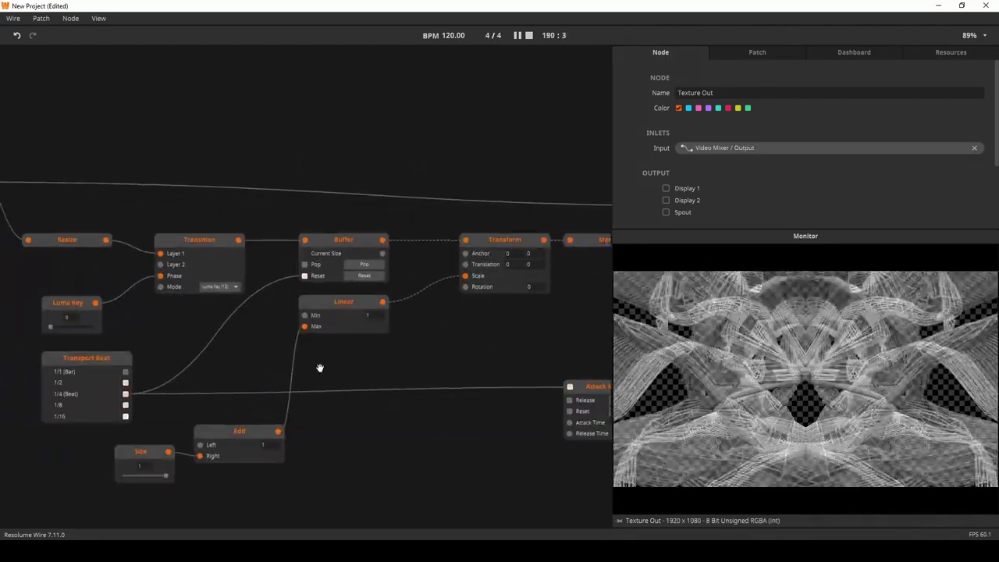
{"action": "left_click_drag", "start_coordinate": [226, 312], "coordinate": [500, 281]}
{"action": "left_click", "coordinate": [179, 171]}
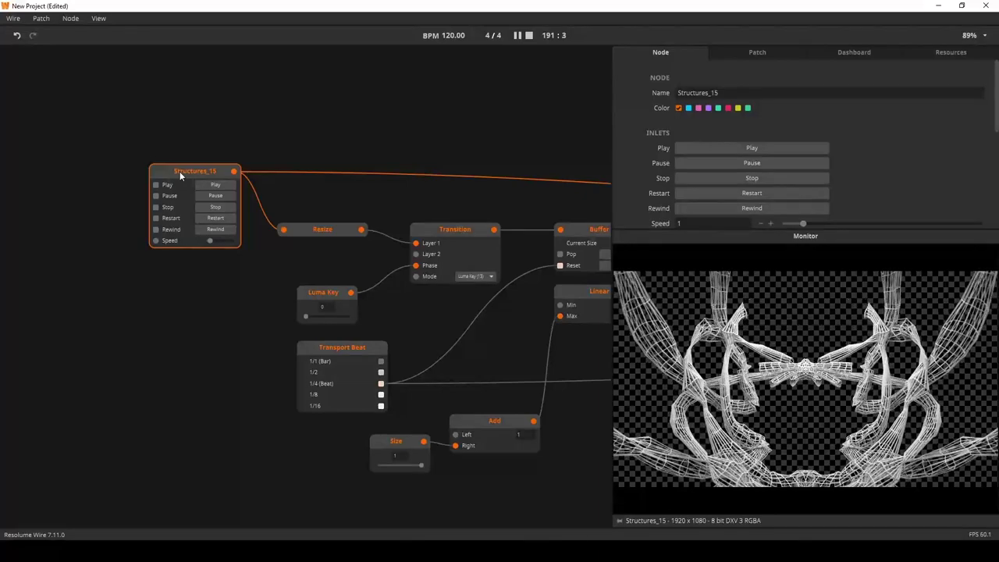
{"action": "key", "text": "Delete"}
{"action": "type", "text": "tex"}
{"action": "left_click", "coordinate": [220, 220]}
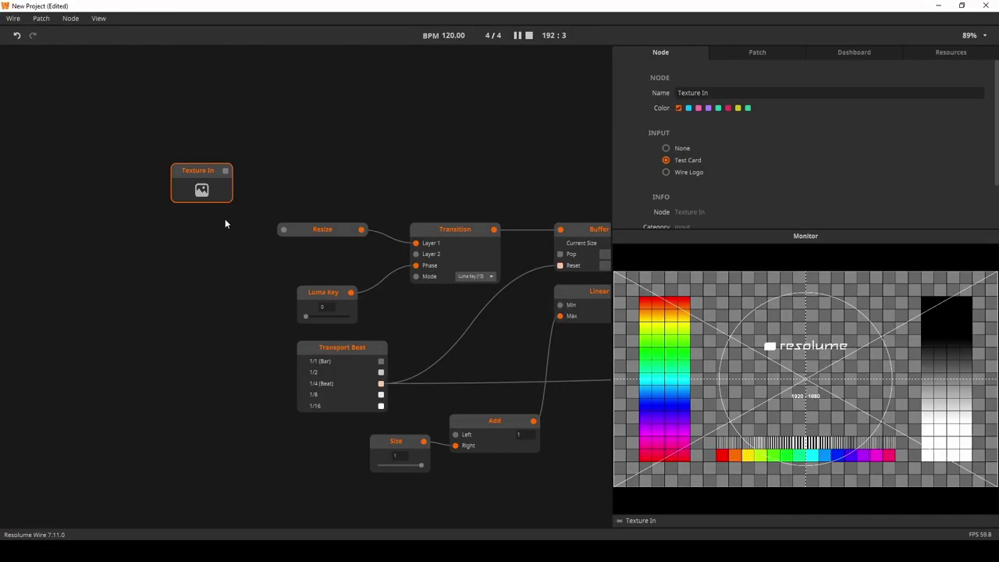
Connect the Texture In node to Resize and to the Video Mixer's Layer 1, and align it with the Video Mixer.
{"action": "scroll", "coordinate": [376, 196], "scroll_direction": "down", "scroll_amount": 5}
{"action": "mouse_move", "coordinate": [283, 196]}
{"action": "left_mouse_down"}
{"action": "mouse_move", "coordinate": [426, 187]}
{"action": "mouse_move", "coordinate": [281, 189]}
{"action": "left_mouse_up"}
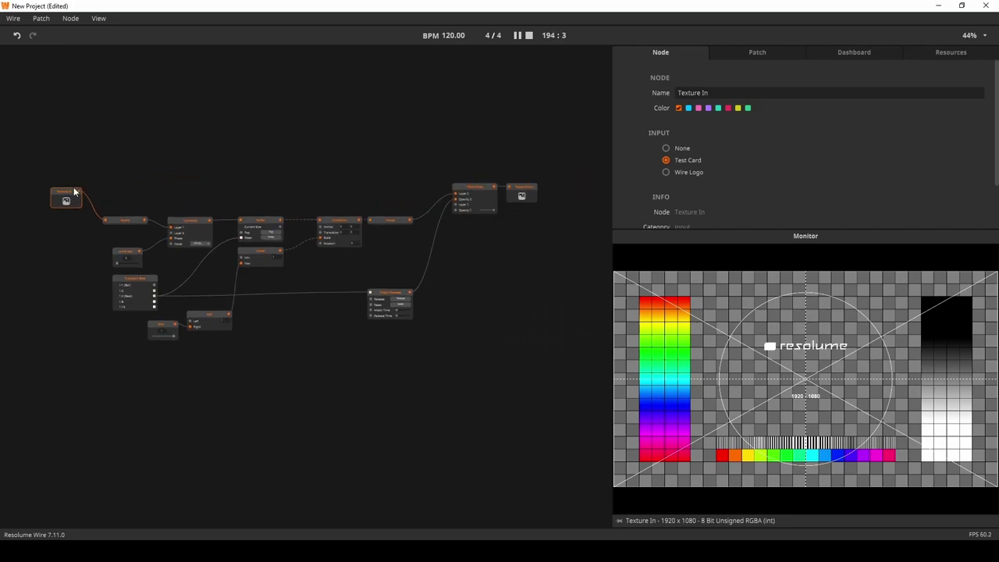
{"action": "left_click", "coordinate": [460, 208]}
{"action": "left_click_drag", "start_coordinate": [60, 203], "coordinate": [52, 199]}
Check the patch's final image in the monitor by inspecting the Texture Out and Texture In nodes.
{"action": "left_click", "coordinate": [526, 197]}
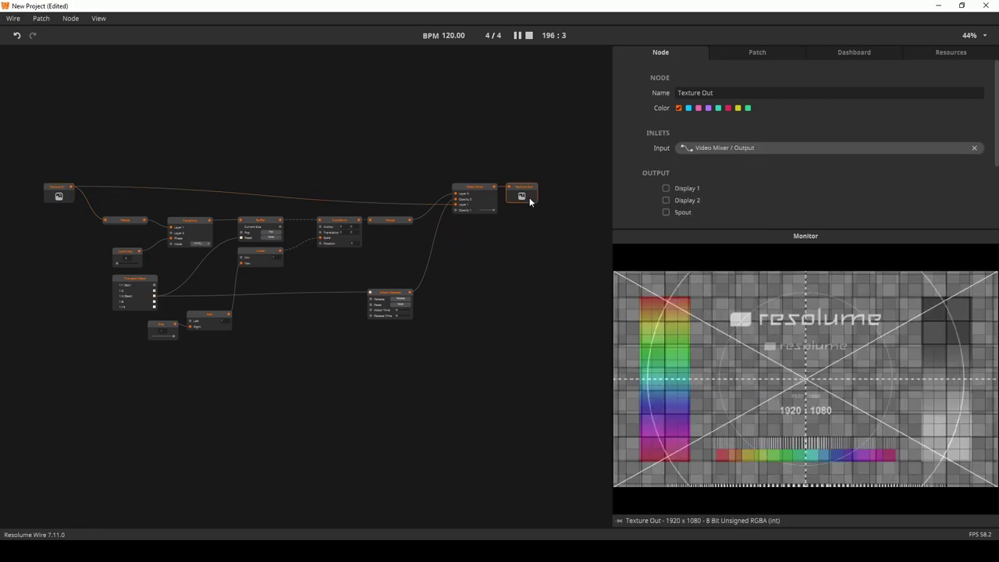
{"action": "left_click_drag", "start_coordinate": [325, 167], "coordinate": [409, 167]}
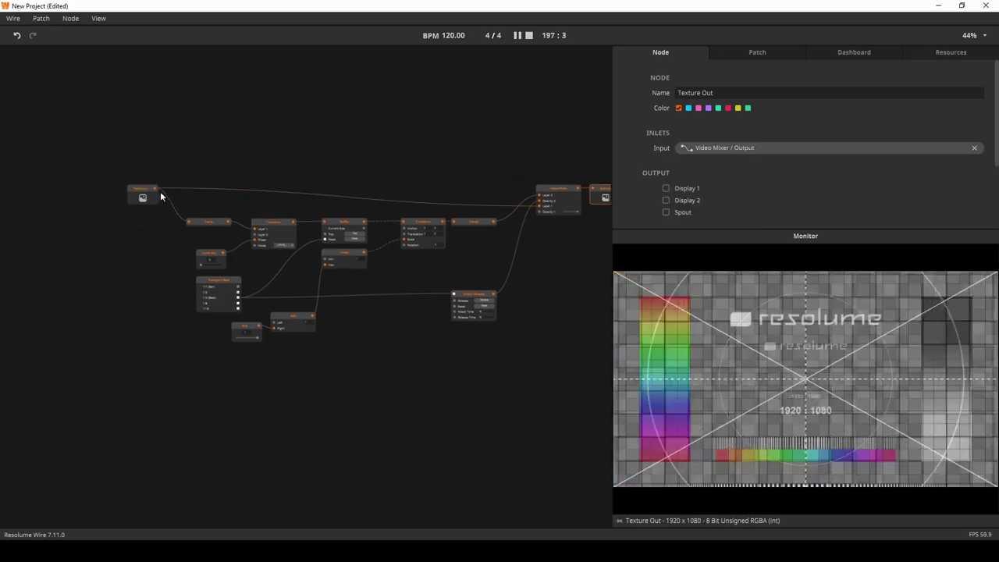
{"action": "left_click", "coordinate": [134, 197]}
{"action": "left_click_drag", "start_coordinate": [591, 205], "coordinate": [533, 258]}
{"action": "left_click", "coordinate": [518, 205]}
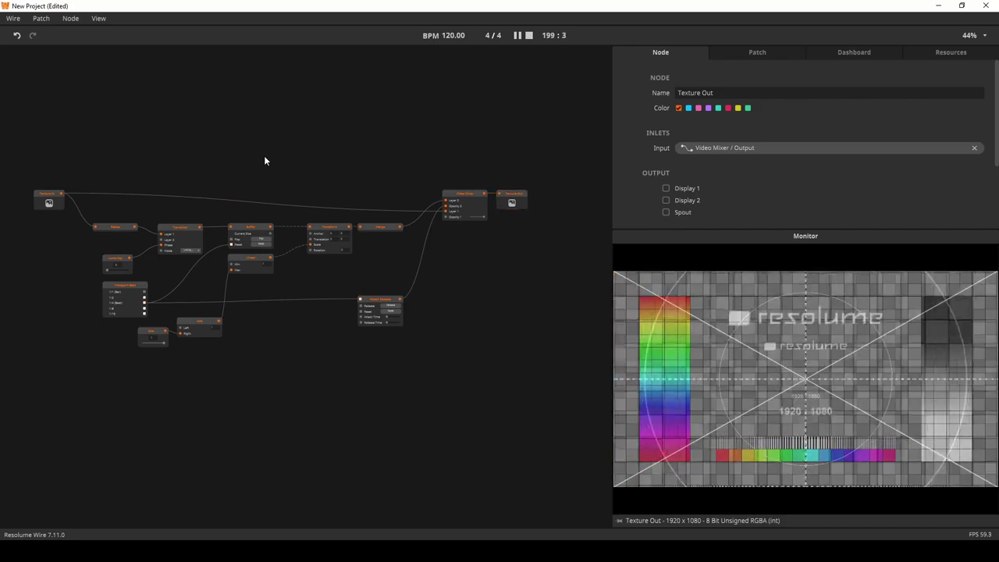
Inspect the Structures_15 video in the patch's resources and clear the unused resources.
{"action": "left_click_drag", "start_coordinate": [264, 160], "coordinate": [316, 136]}
{"action": "scroll", "coordinate": [226, 149], "scroll_direction": "up", "scroll_amount": 1}
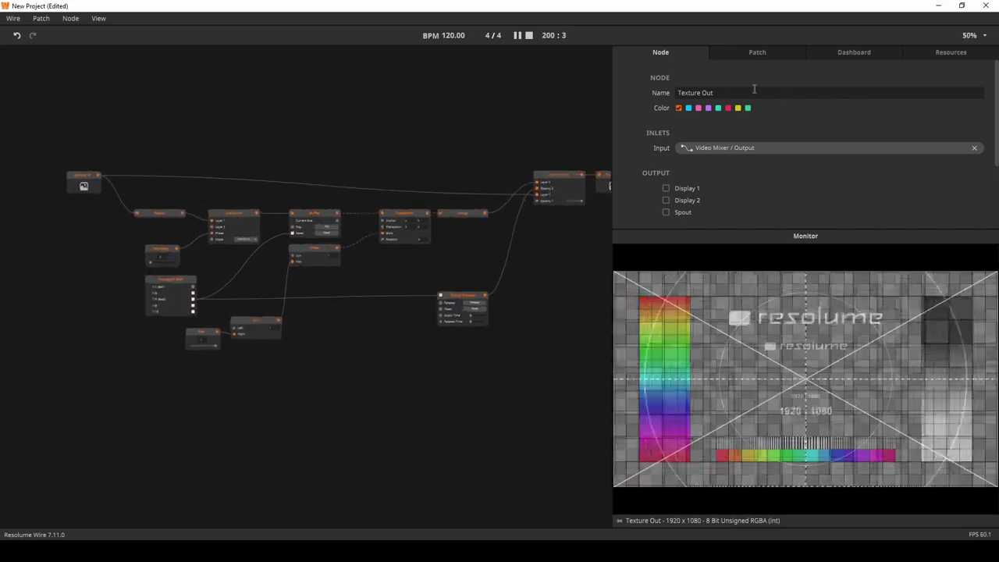
{"action": "left_click", "coordinate": [929, 55]}
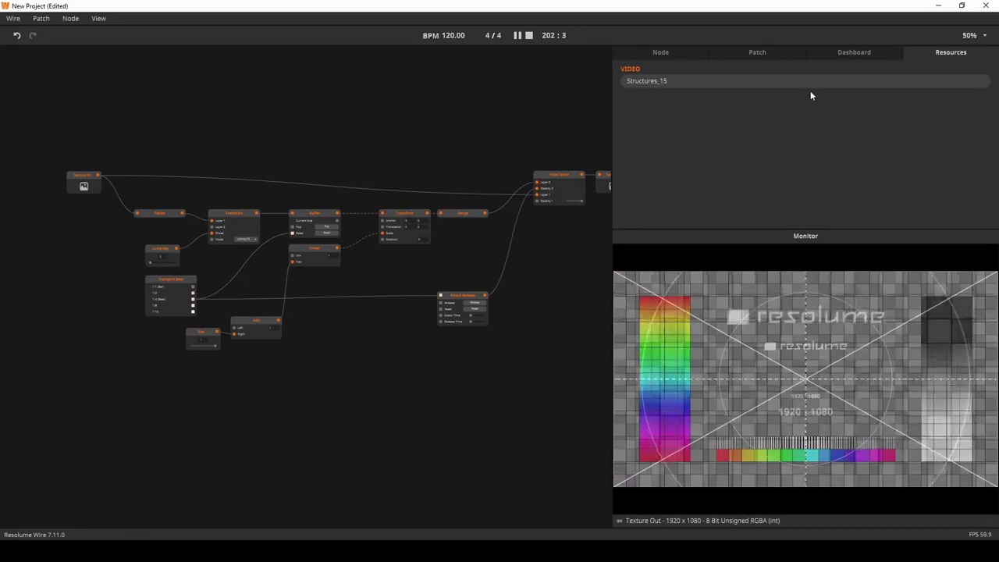
{"action": "left_click_drag", "start_coordinate": [310, 153], "coordinate": [373, 179]}
{"action": "scroll", "coordinate": [367, 181], "scroll_direction": "up", "scroll_amount": 4}
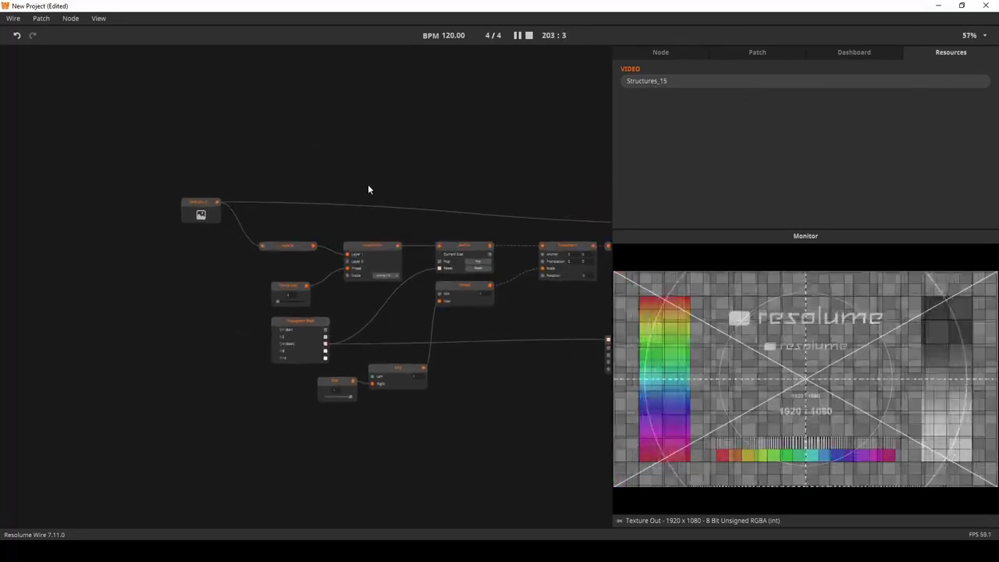
{"action": "left_click", "coordinate": [957, 81]}
{"action": "left_click", "coordinate": [988, 109]}
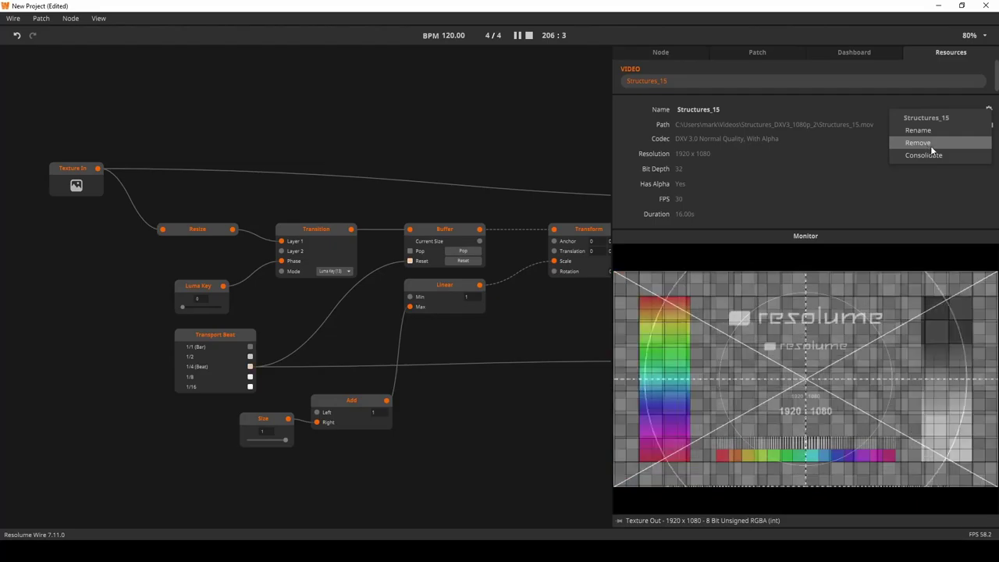
{"action": "left_click", "coordinate": [539, 134]}
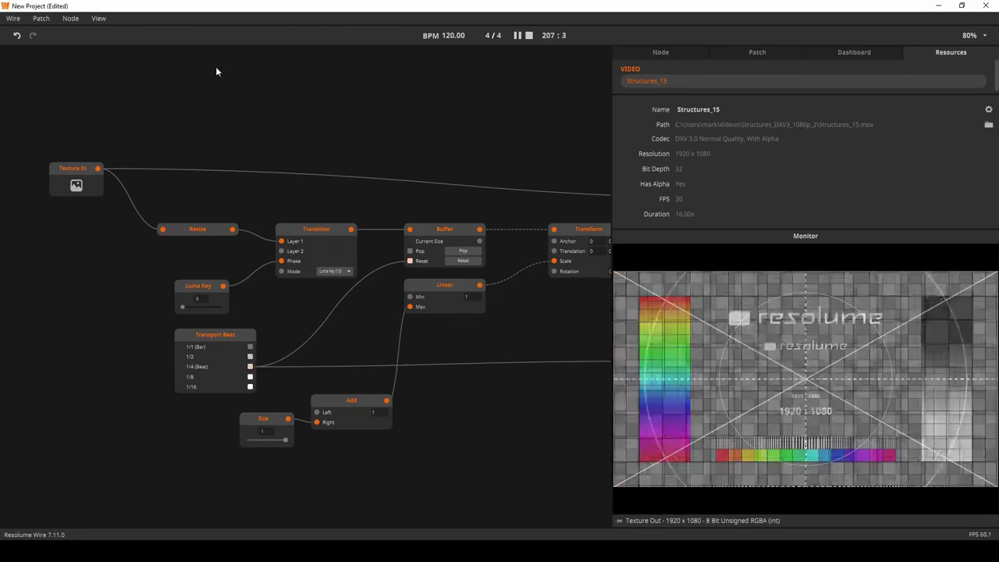
{"action": "left_click", "coordinate": [13, 19]}
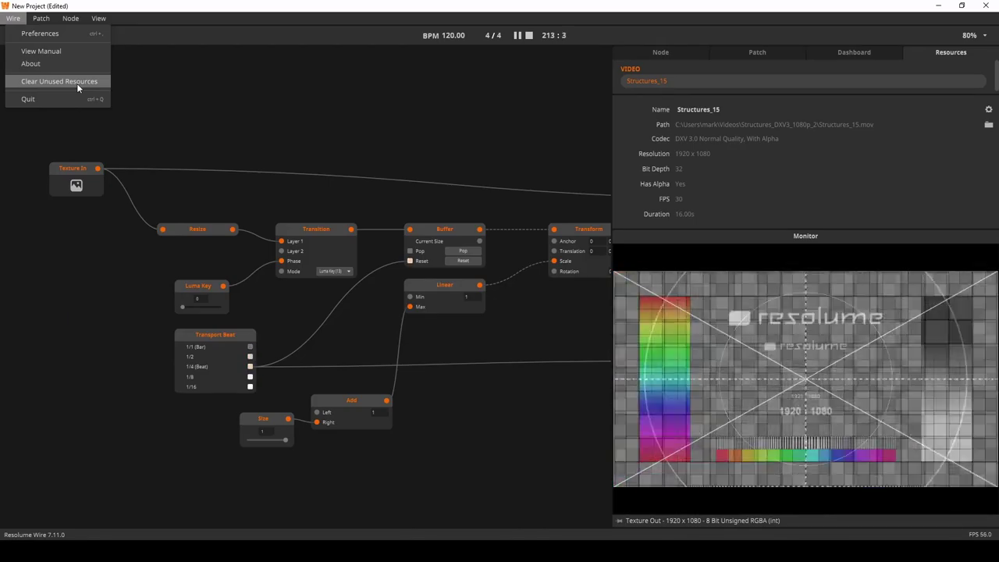
{"action": "left_click", "coordinate": [77, 83]}
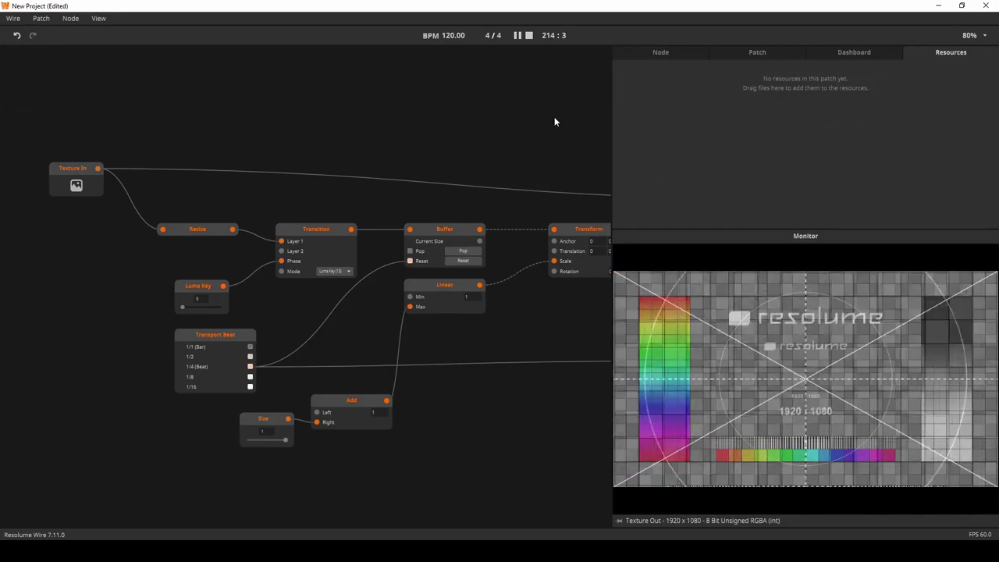
Set the patch's display name to SuperBPMBufferThingy and its category to Effect.
{"action": "scroll", "coordinate": [507, 102], "scroll_direction": "right", "scroll_amount": 2}
{"action": "left_click", "coordinate": [753, 52]}
{"action": "left_click", "coordinate": [752, 91]}
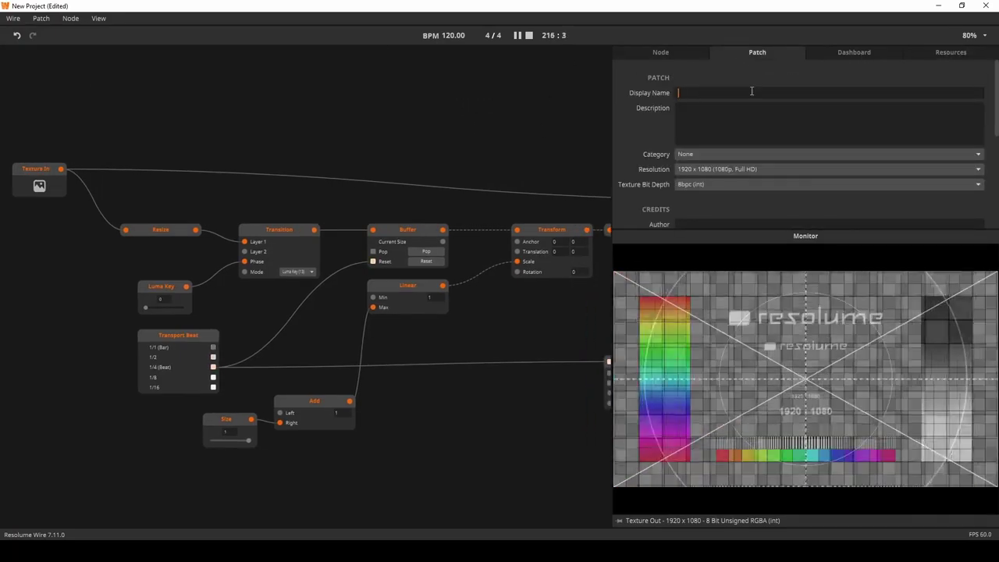
{"action": "type", "text": "SuperBPMBufferThingy"}
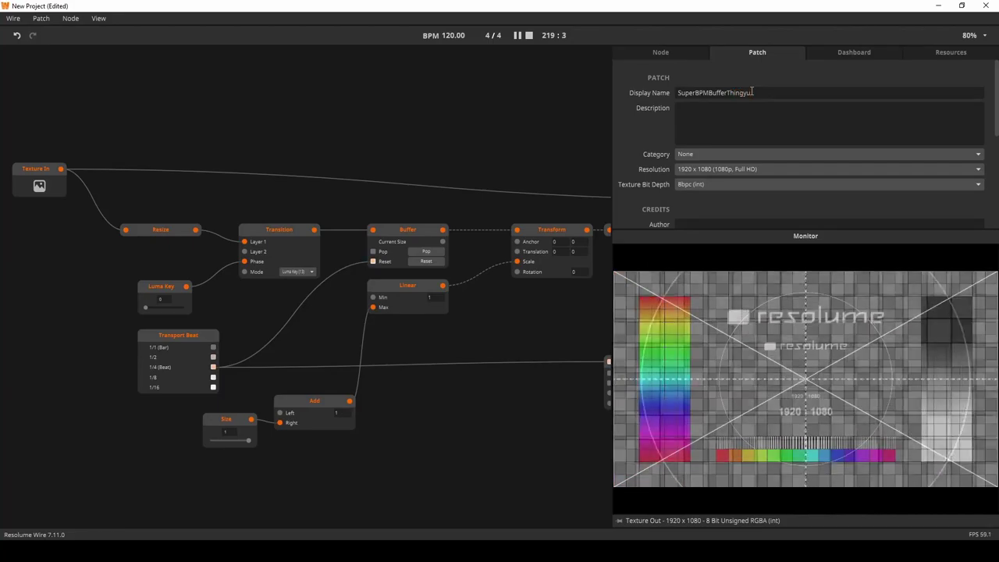
{"action": "left_click", "coordinate": [743, 156]}
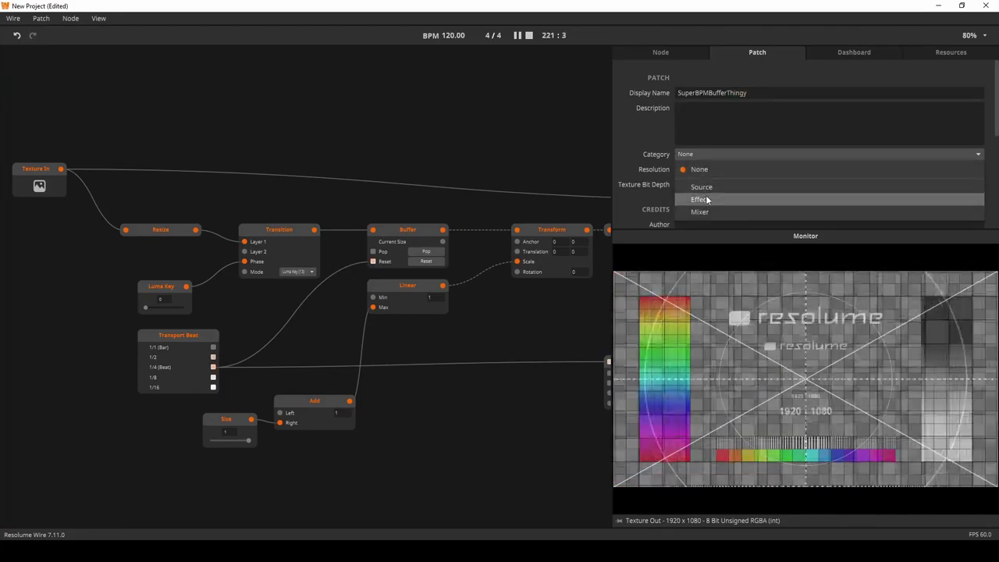
{"action": "left_click", "coordinate": [707, 198]}
{"action": "left_click", "coordinate": [709, 138]}
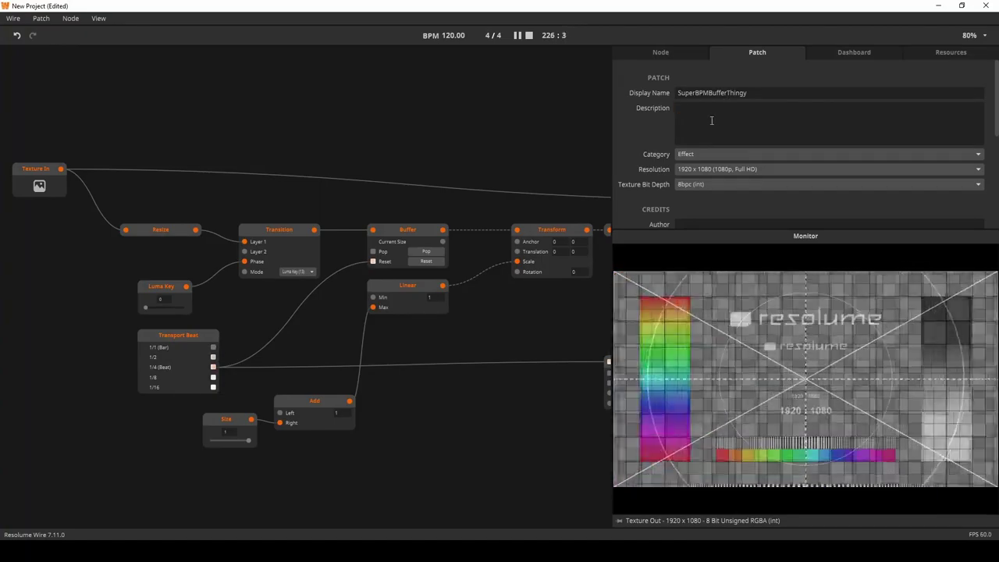
Save the patch under the name SuperBPMBufferThingy.
{"action": "key", "text": "ctrl+s"}
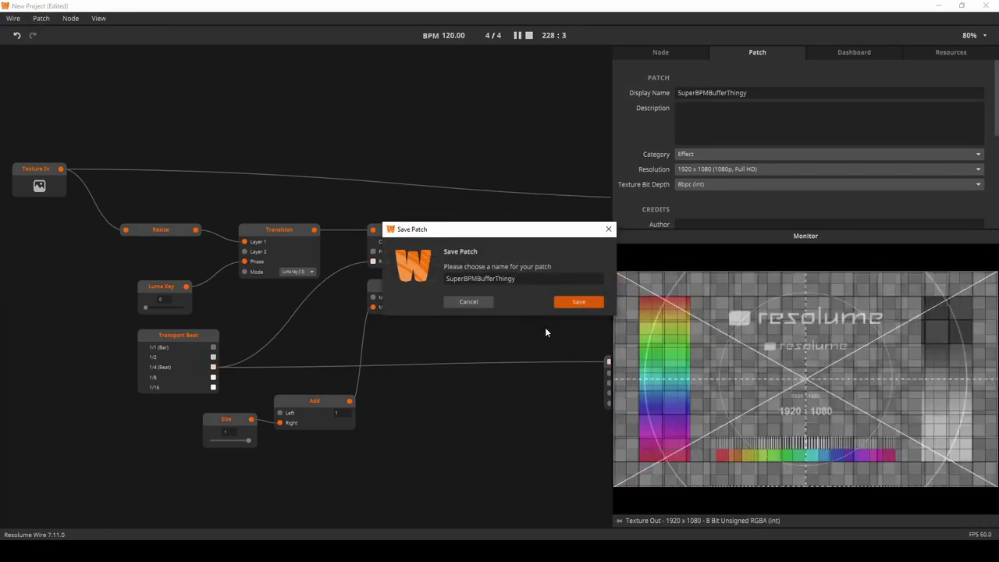
{"action": "left_click", "coordinate": [575, 304]}
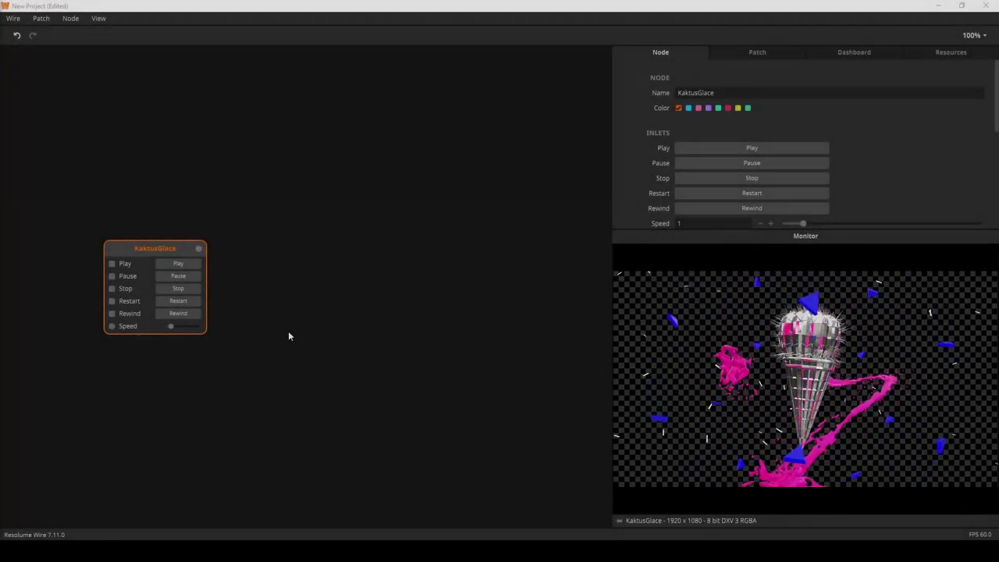
Add a Ring Buffer node, connect the KaktusGlace output to its input and align it beside KaktusGlace.
{"action": "double_click", "coordinate": [323, 284]}
{"action": "type", "text": "ring"}
{"action": "key", "text": "Return"}
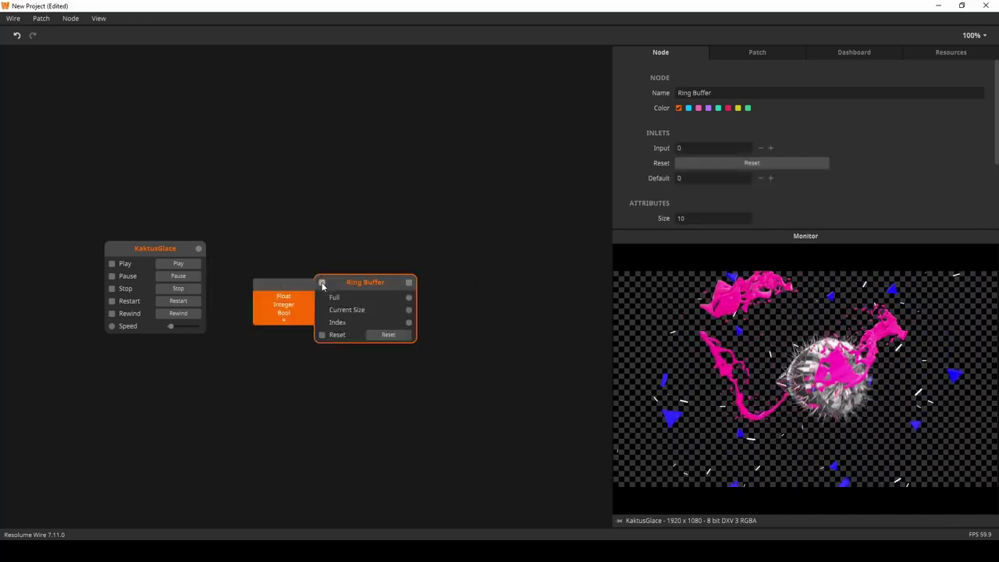
{"action": "left_click_drag", "start_coordinate": [359, 292], "coordinate": [348, 256]}
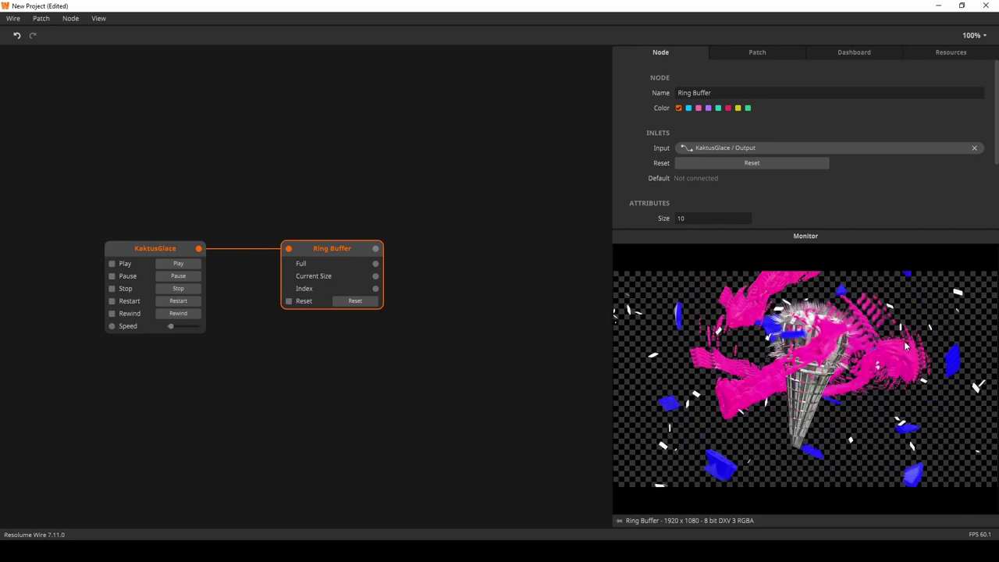
{"action": "left_click_drag", "start_coordinate": [380, 300], "coordinate": [365, 300]}
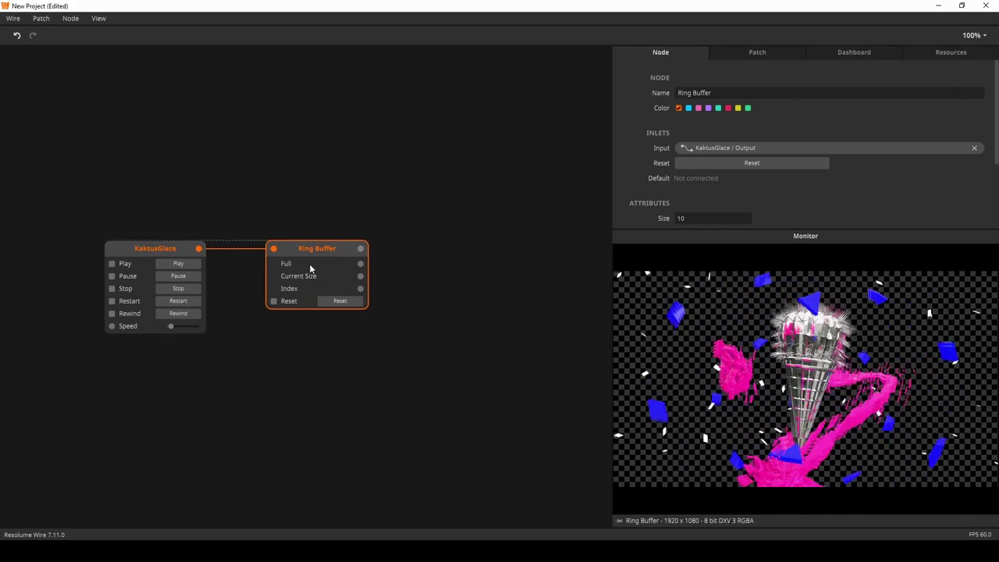
Set the Ring Buffer's size to 30 and move the node closer to KaktusGlace.
{"action": "left_click", "coordinate": [686, 218]}
{"action": "type", "text": "3"}
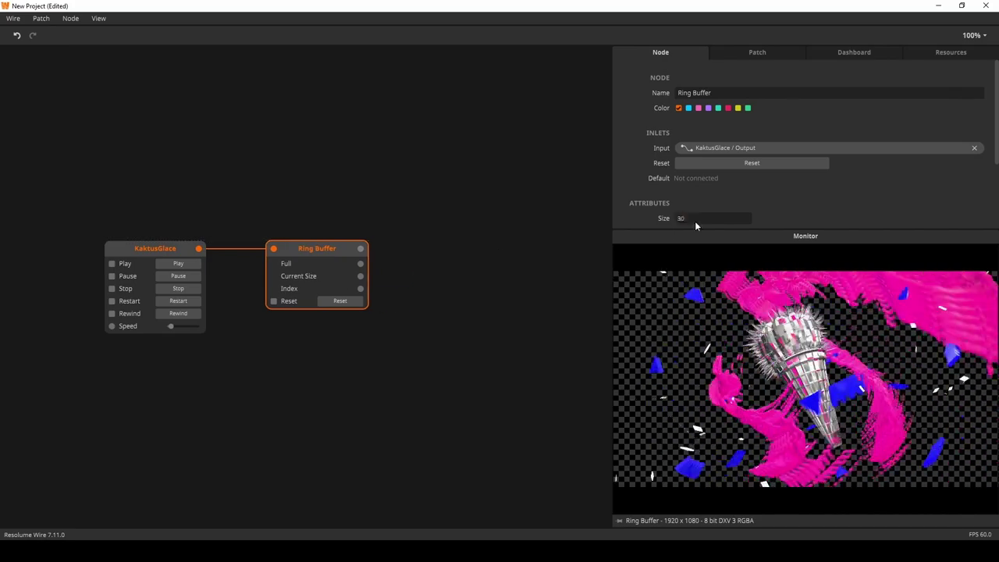
{"action": "type", "text": "0"}
{"action": "left_click", "coordinate": [538, 277]}
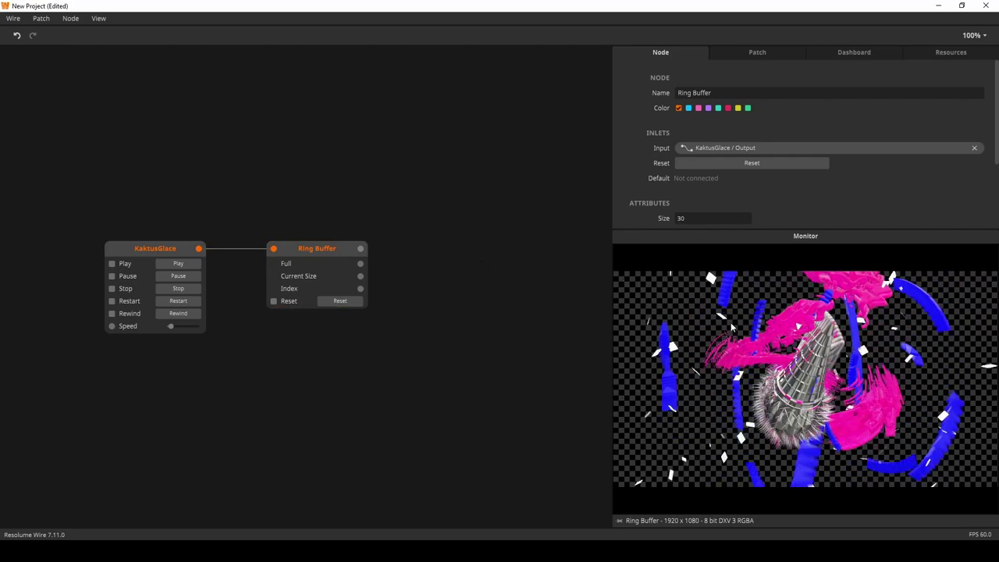
{"action": "left_click_drag", "start_coordinate": [340, 265], "coordinate": [326, 266]}
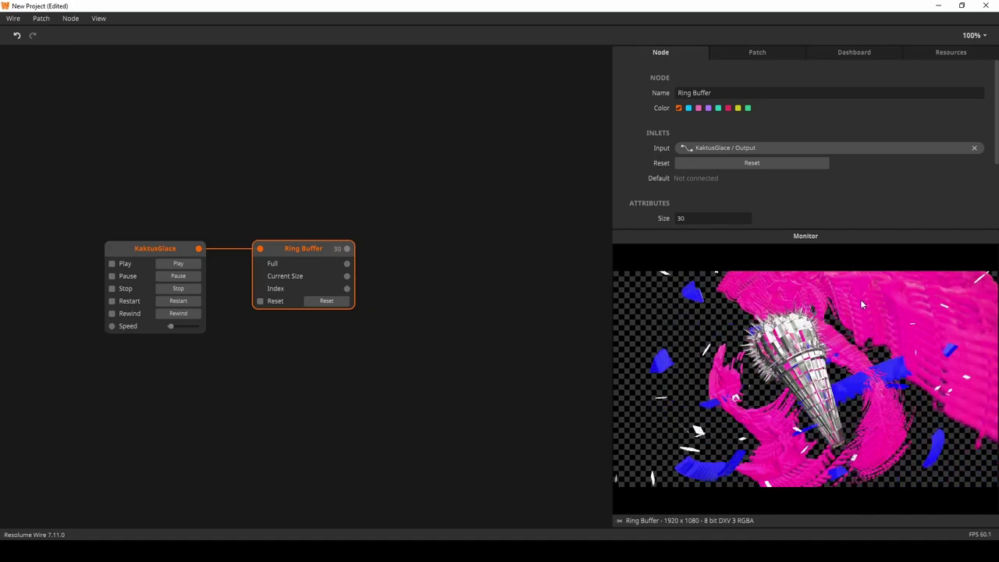
{"action": "left_click_drag", "start_coordinate": [306, 263], "coordinate": [291, 262]}
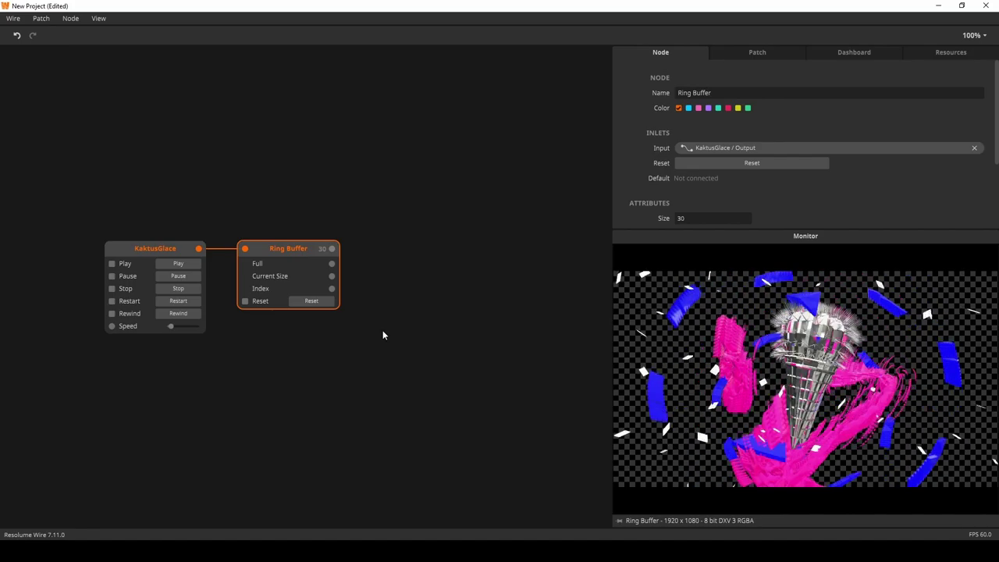
Try a Blur node on the Ring Buffer's output, delete it and reselect the Ring Buffer.
{"action": "double_click", "coordinate": [358, 250]}
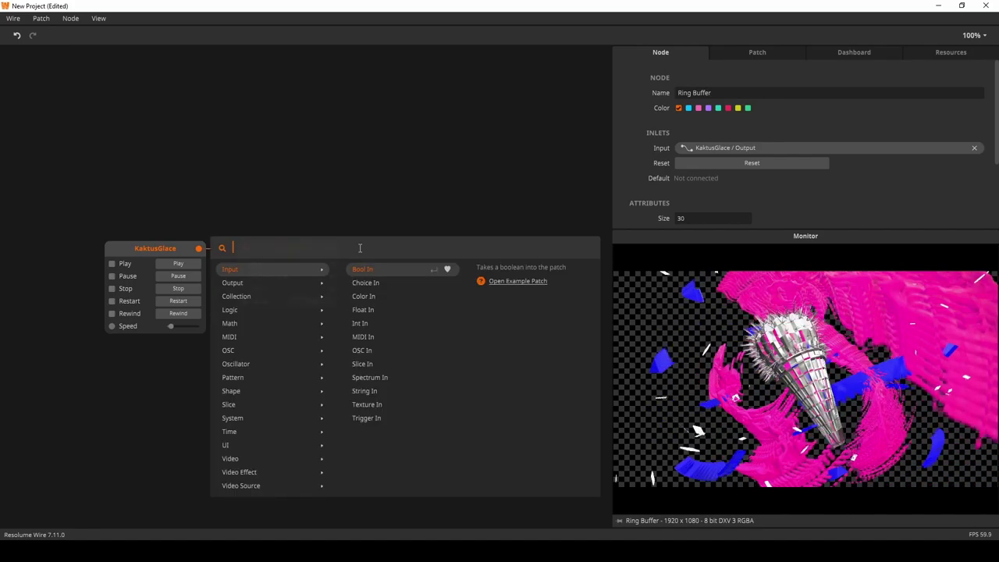
{"action": "type", "text": "blur"}
{"action": "key", "text": "Return"}
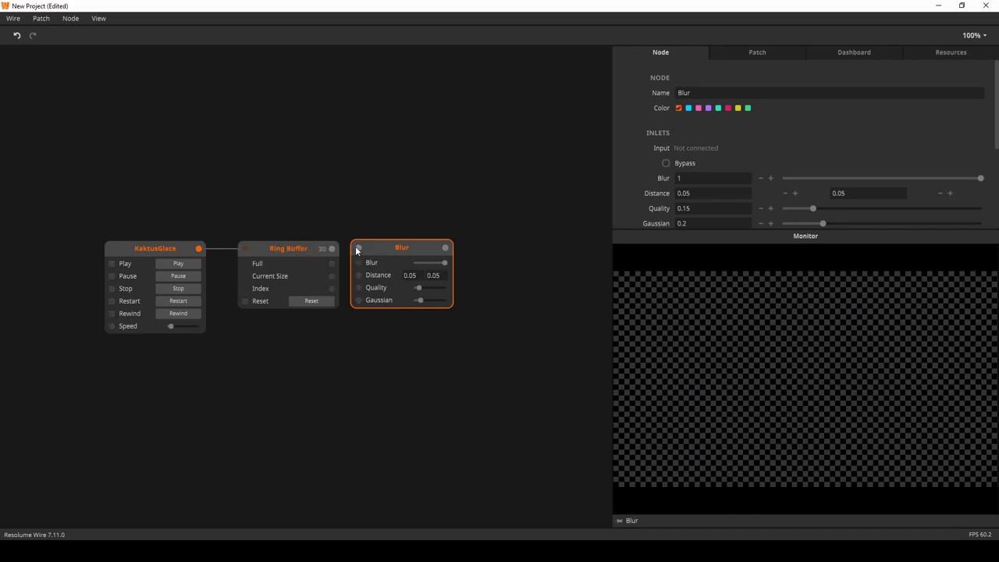
{"action": "left_click_drag", "start_coordinate": [356, 250], "coordinate": [331, 248]}
{"action": "left_click_drag", "start_coordinate": [401, 249], "coordinate": [410, 248]}
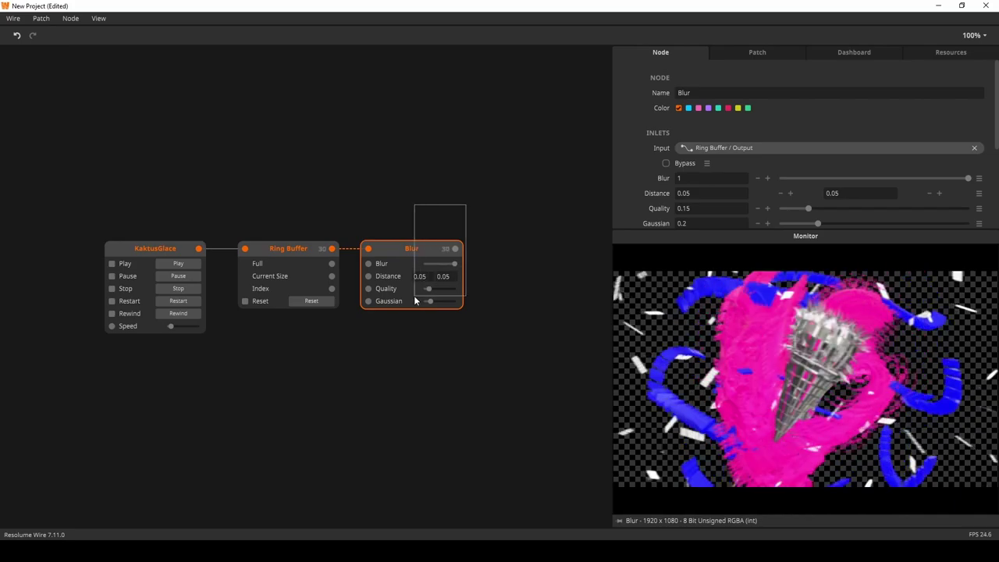
{"action": "key", "text": "Delete"}
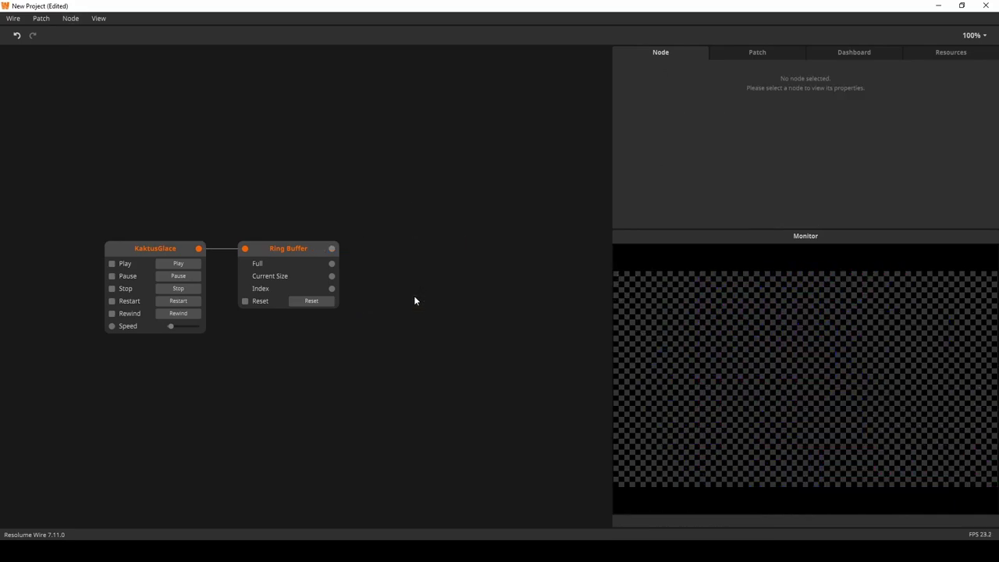
{"action": "left_click", "coordinate": [303, 256]}
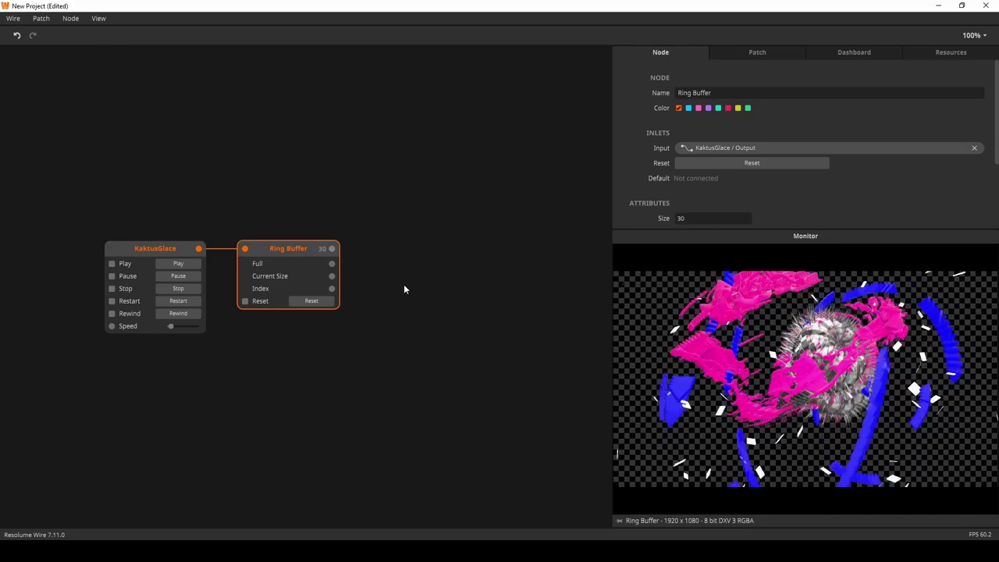
Add a Hue Rotate node fed by the Ring Buffer, try a hue rotation of 0.1 and return it to 0.
{"action": "double_click", "coordinate": [455, 265]}
{"action": "type", "text": "hue"}
{"action": "key", "text": "Return"}
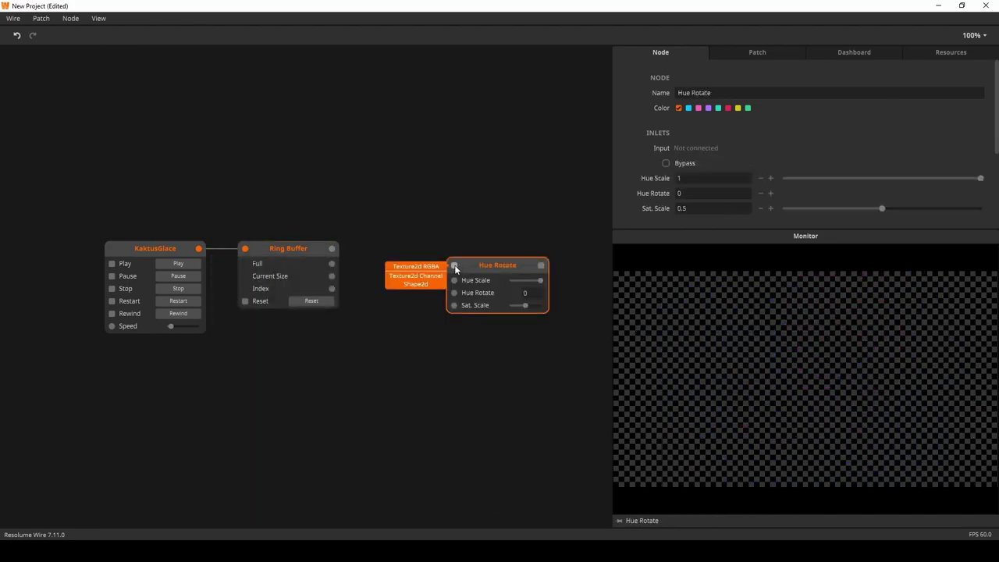
{"action": "left_click_drag", "start_coordinate": [380, 250], "coordinate": [334, 250]}
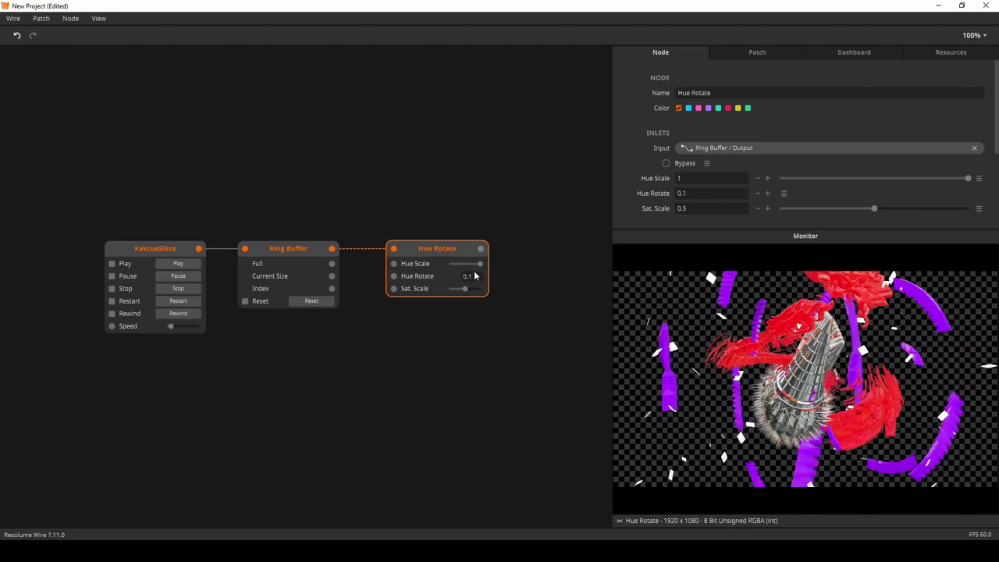
{"action": "left_click_drag", "start_coordinate": [441, 255], "coordinate": [465, 254]}
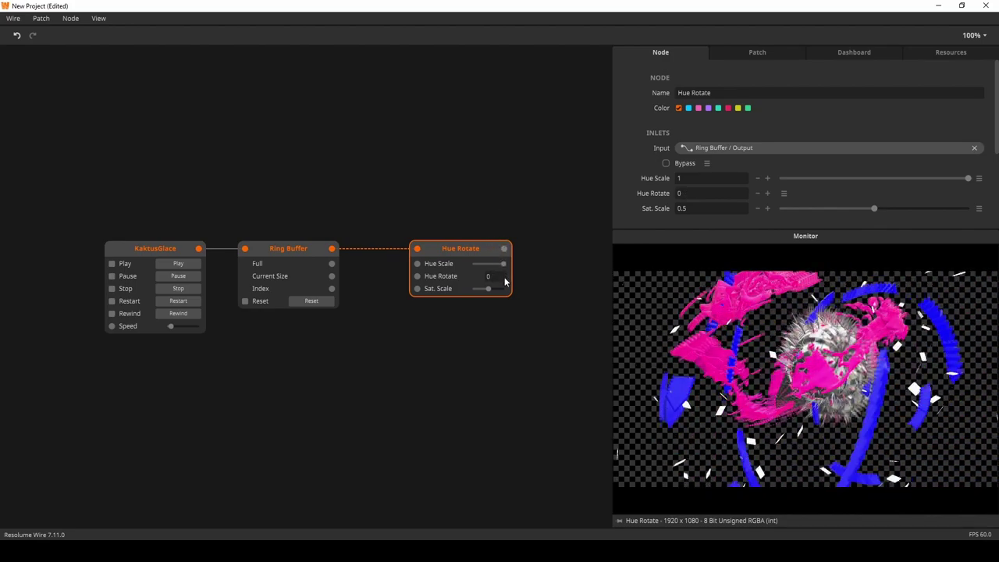
Add a Linear pattern node below the Ring Buffer and set its size to 30.
{"action": "double_click", "coordinate": [322, 419]}
{"action": "type", "text": "linear"}
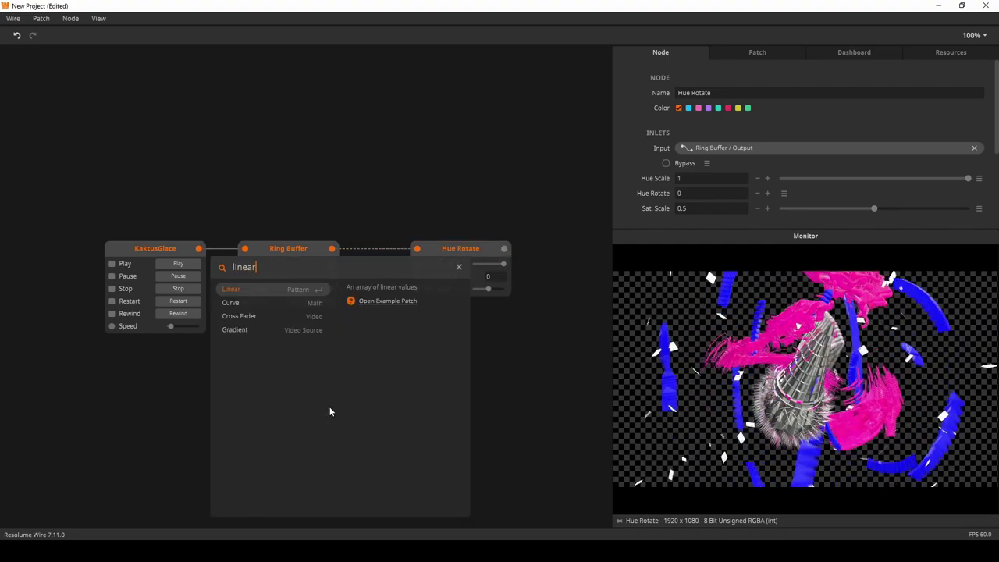
{"action": "key", "text": "Up"}
{"action": "key", "text": "Return"}
{"action": "scroll", "coordinate": [721, 172], "scroll_direction": "down", "scroll_amount": 3}
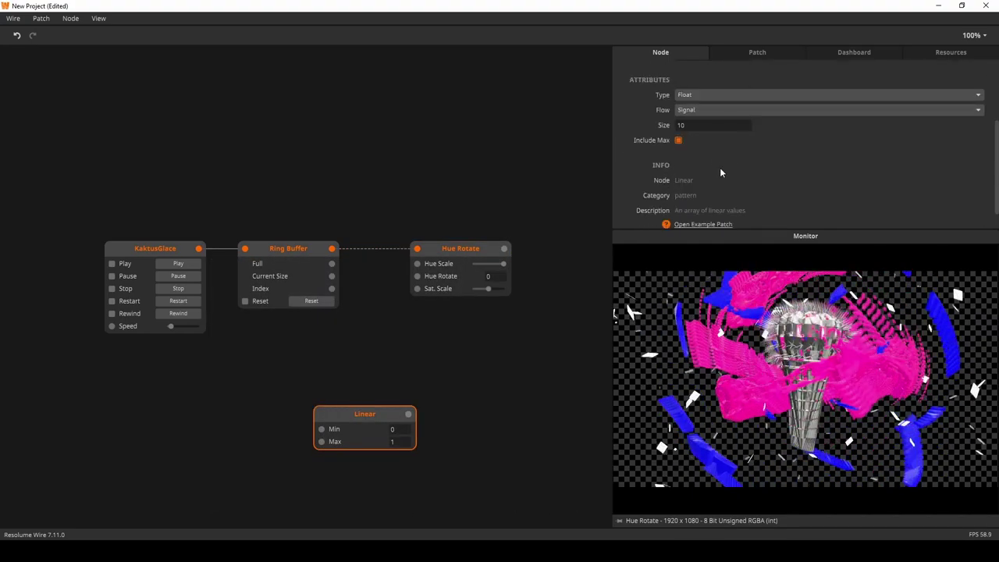
{"action": "left_click", "coordinate": [703, 127]}
{"action": "type", "text": "30"}
{"action": "key", "text": "Return"}
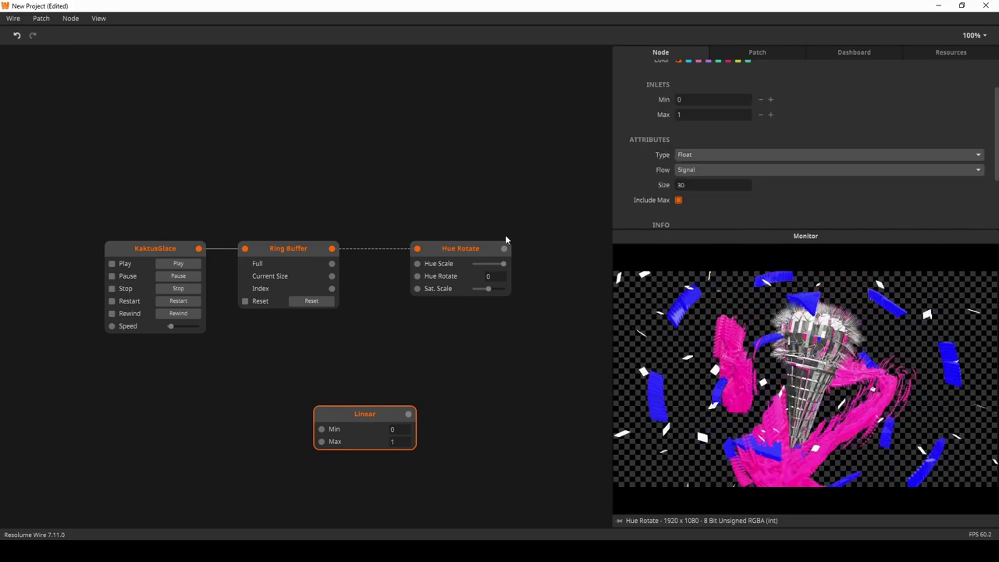
Connect Linear's output to the Hue Rotate inlet and move both nodes farther from the Ring Buffer.
{"action": "left_click_drag", "start_coordinate": [386, 413], "coordinate": [336, 360]}
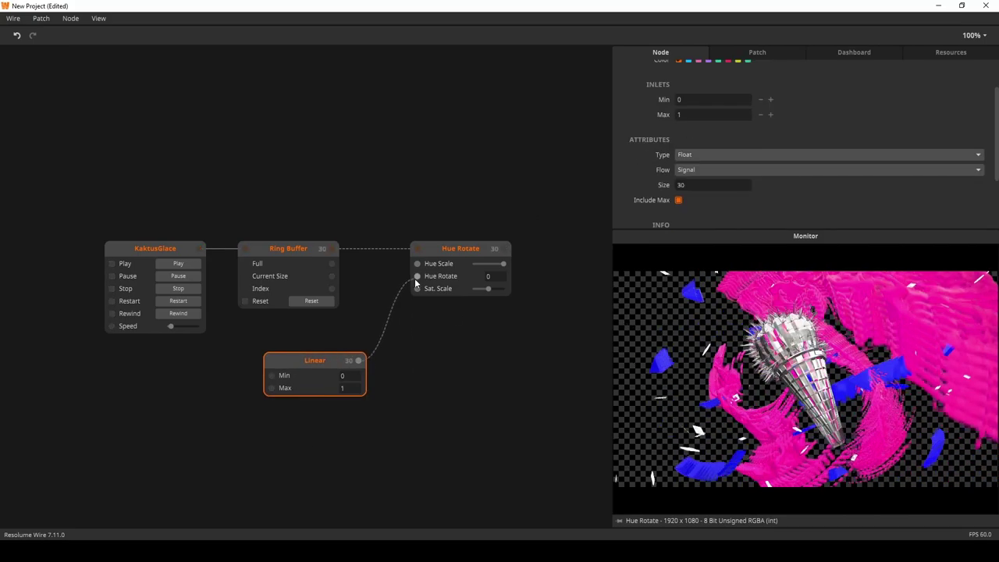
{"action": "left_click_drag", "start_coordinate": [415, 283], "coordinate": [417, 275]}
{"action": "left_click_drag", "start_coordinate": [502, 338], "coordinate": [429, 317]}
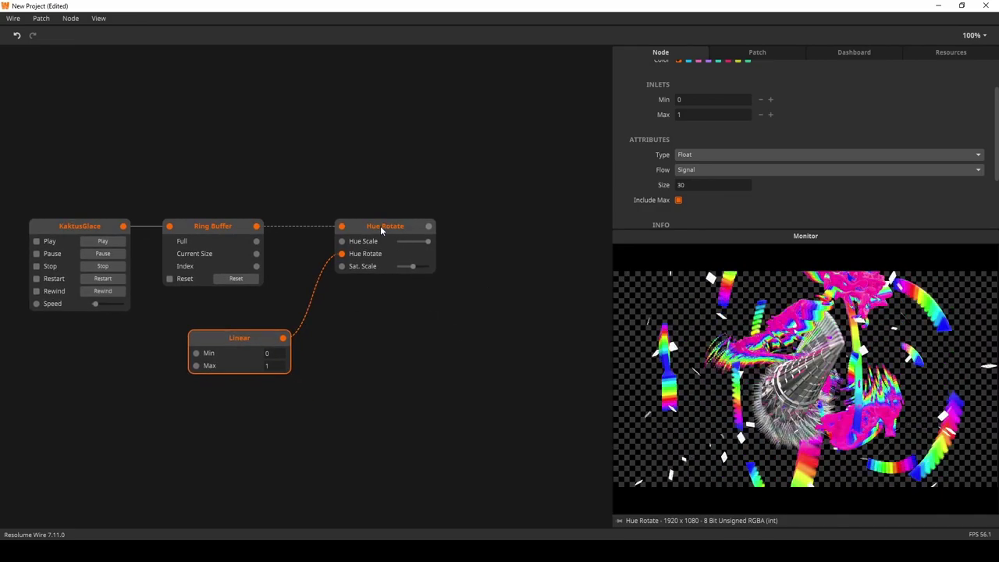
{"action": "left_click_drag", "start_coordinate": [379, 228], "coordinate": [457, 228]}
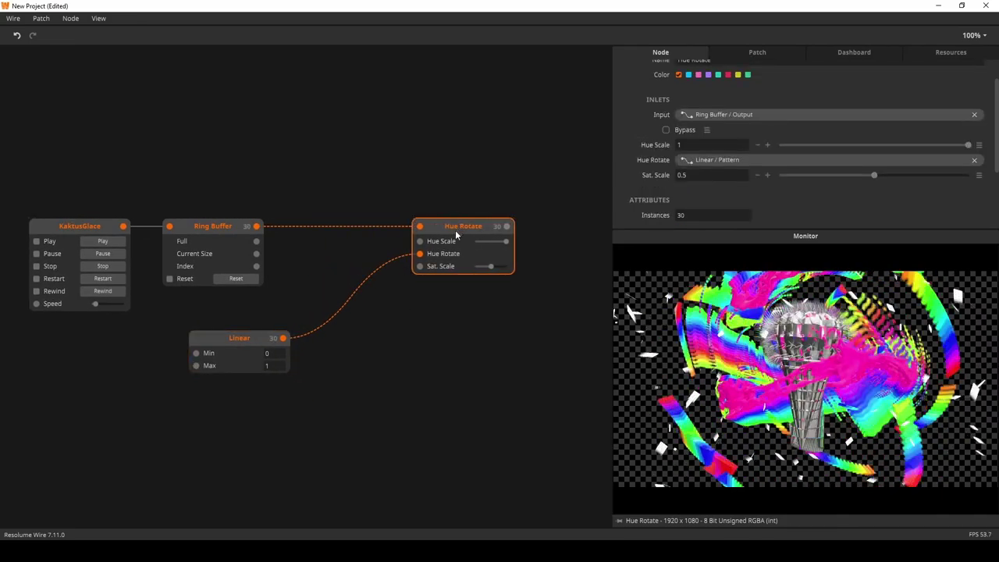
{"action": "left_click_drag", "start_coordinate": [265, 338], "coordinate": [348, 328]}
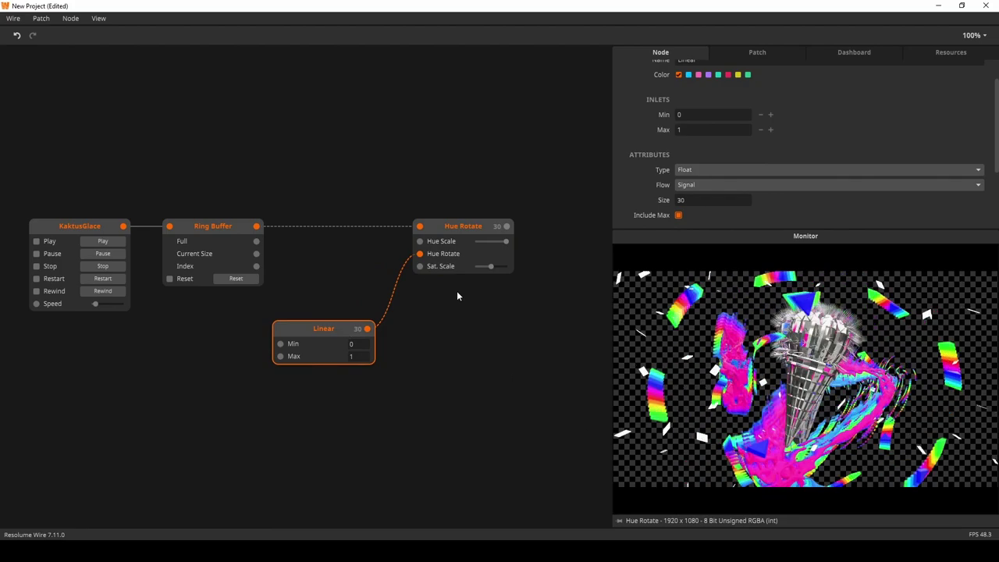
{"action": "left_click_drag", "start_coordinate": [330, 254], "coordinate": [367, 256]}
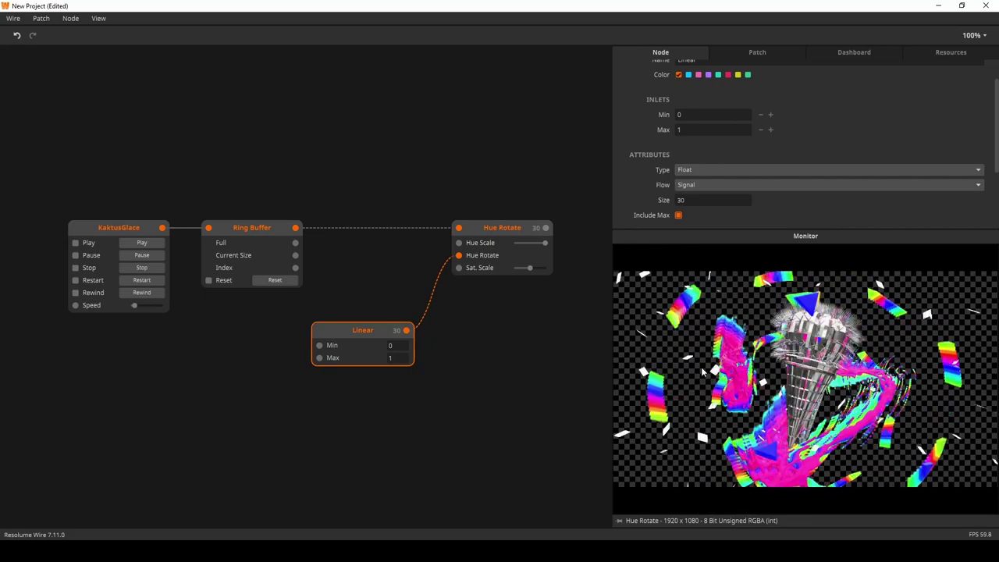
{"action": "left_click_drag", "start_coordinate": [316, 285], "coordinate": [357, 288]}
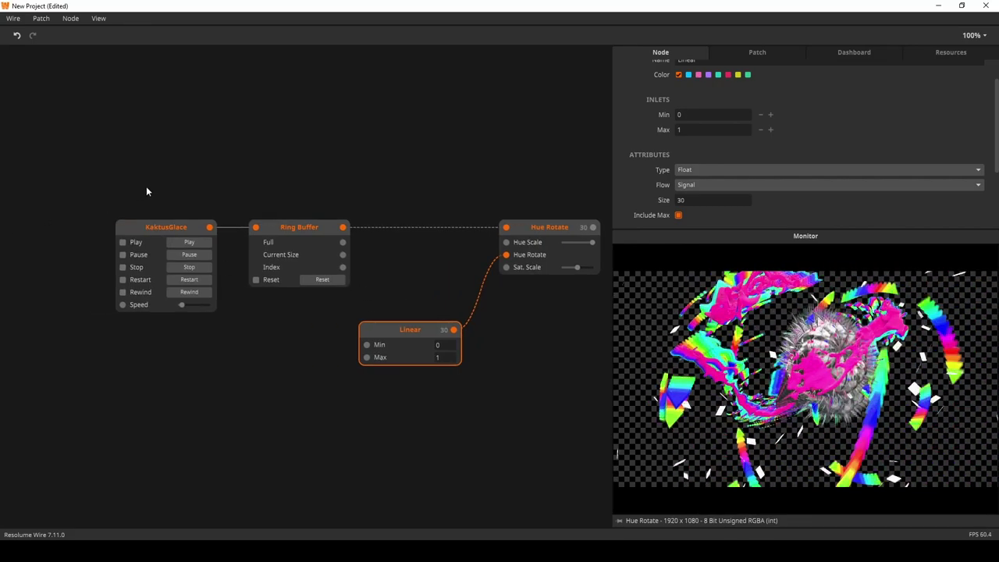
Move KaktusGlace and the Ring Buffer together away from Hue Rotate, and disconnect Linear from the Hue Rotate inlet.
{"action": "left_click_drag", "start_coordinate": [129, 168], "coordinate": [287, 281]}
{"action": "left_click_drag", "start_coordinate": [302, 258], "coordinate": [232, 258]}
{"action": "left_click", "coordinate": [399, 270]}
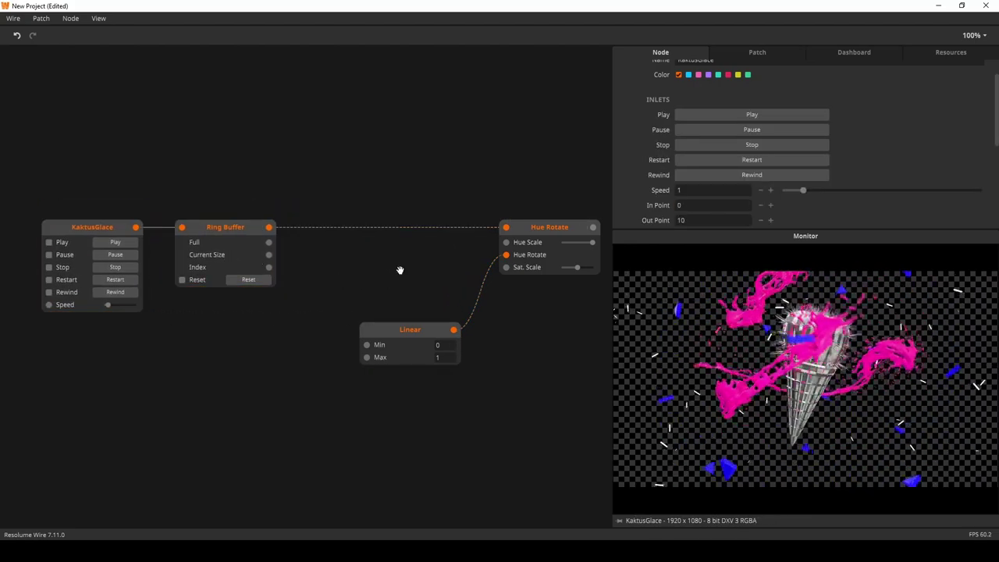
{"action": "left_click_drag", "start_coordinate": [399, 270], "coordinate": [382, 249]}
{"action": "left_click_drag", "start_coordinate": [378, 312], "coordinate": [298, 374]}
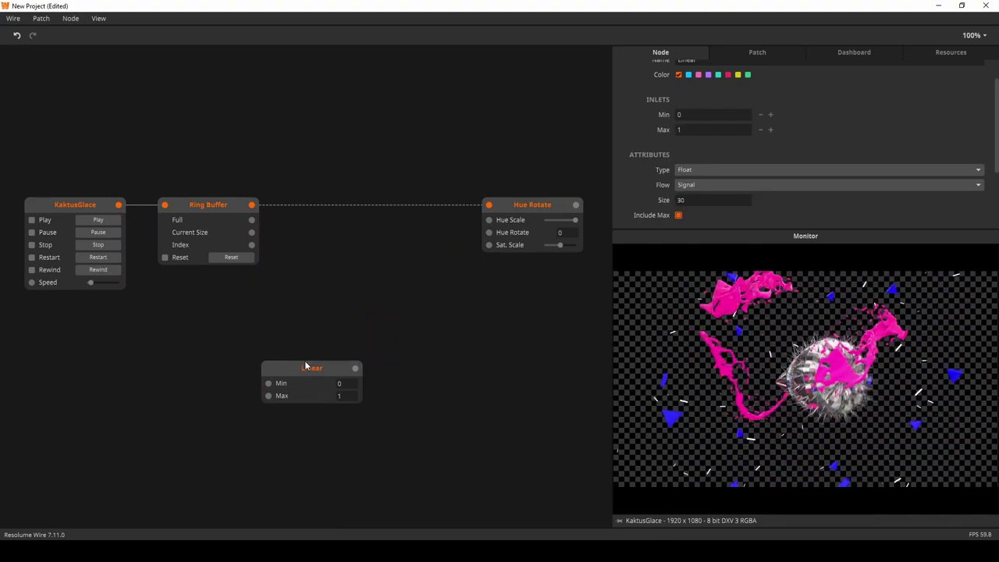
{"action": "left_click_drag", "start_coordinate": [306, 365], "coordinate": [362, 393]}
Insert a Read node between the Ring Buffer and Hue Rotate, connect it to both and align it with them.
{"action": "double_click", "coordinate": [325, 283]}
{"action": "type", "text": "read"}
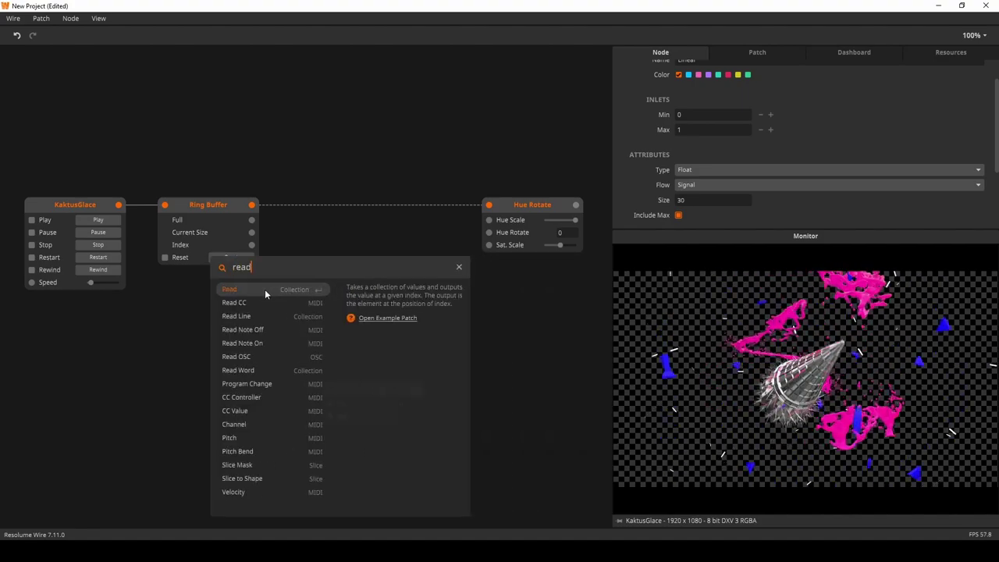
{"action": "left_click", "coordinate": [266, 288]}
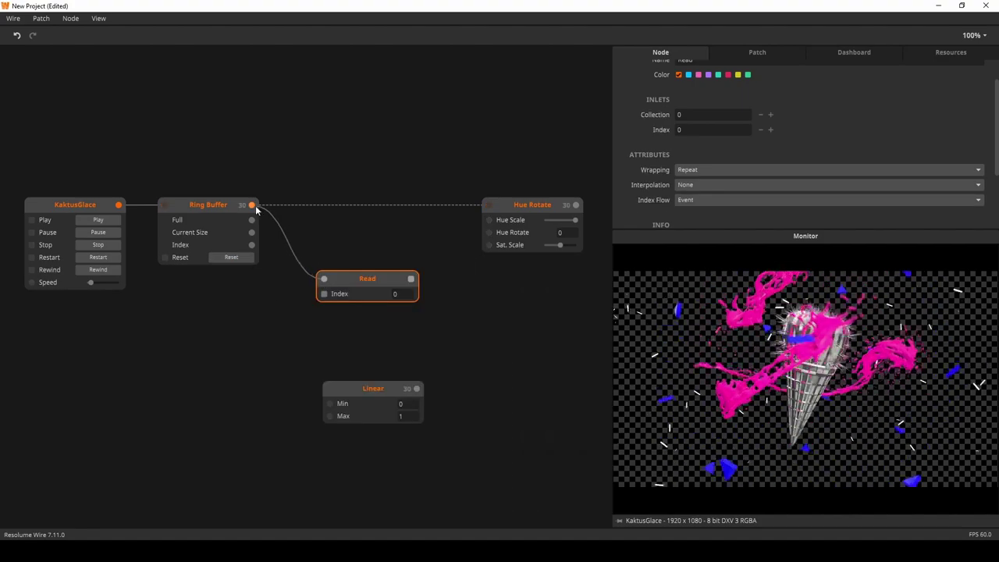
{"action": "left_click_drag", "start_coordinate": [257, 207], "coordinate": [253, 205]}
{"action": "left_click_drag", "start_coordinate": [364, 293], "coordinate": [491, 205]}
{"action": "left_click_drag", "start_coordinate": [376, 252], "coordinate": [381, 223]}
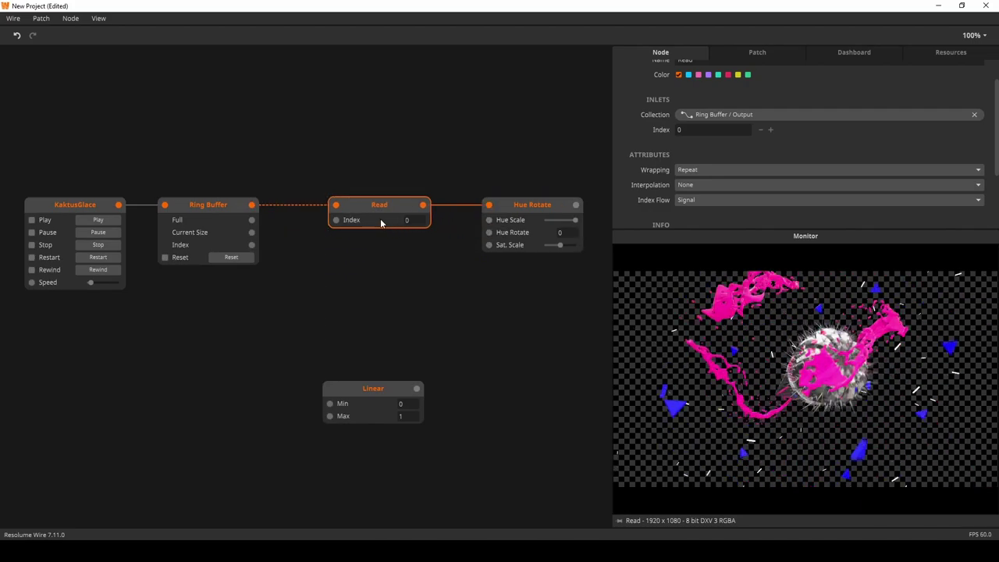
Set the Linear node's Max to 7 and place the node directly below the Ring Buffer.
{"action": "left_click_drag", "start_coordinate": [364, 387], "coordinate": [253, 322]}
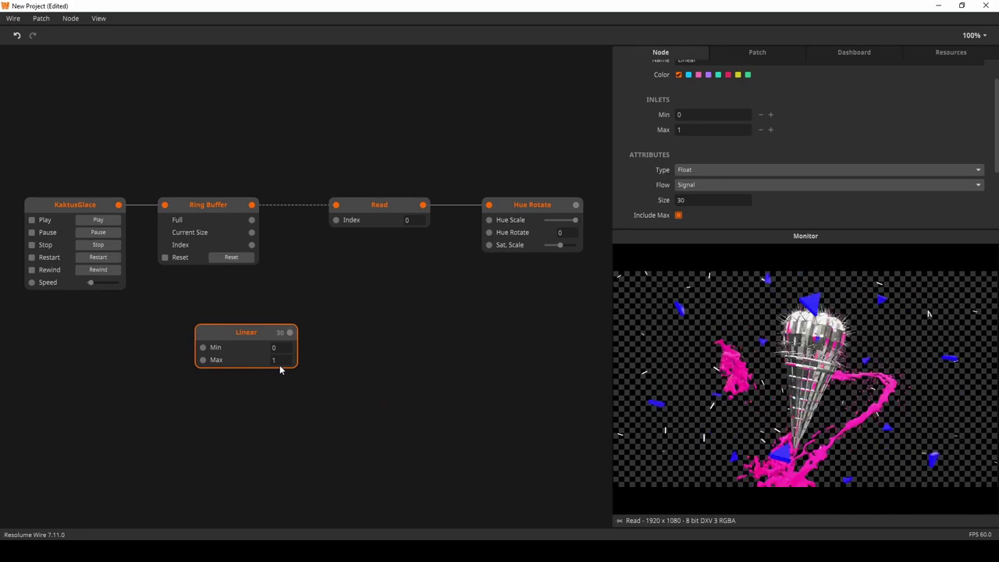
{"action": "type", "text": "7"}
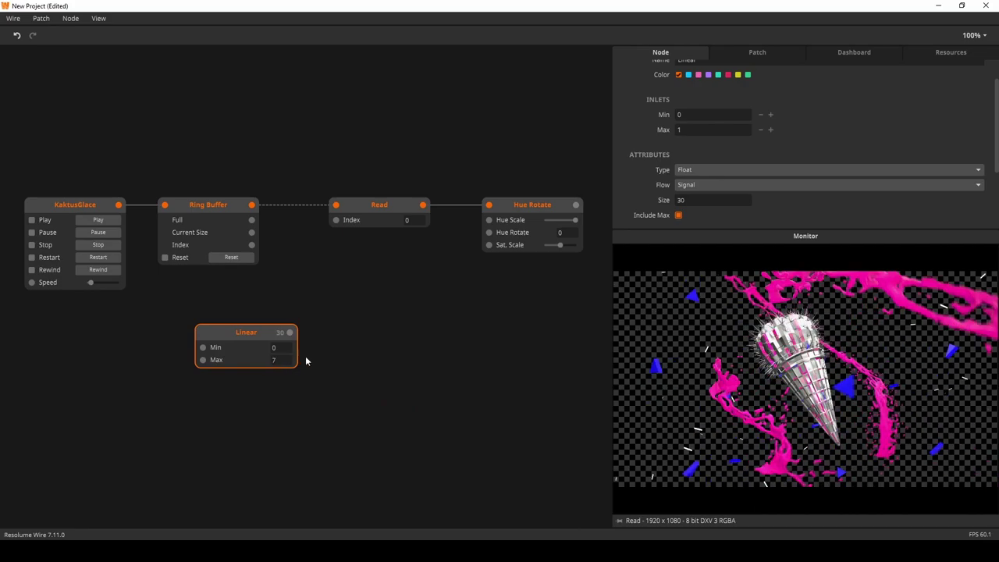
{"action": "left_click_drag", "start_coordinate": [271, 354], "coordinate": [262, 345]}
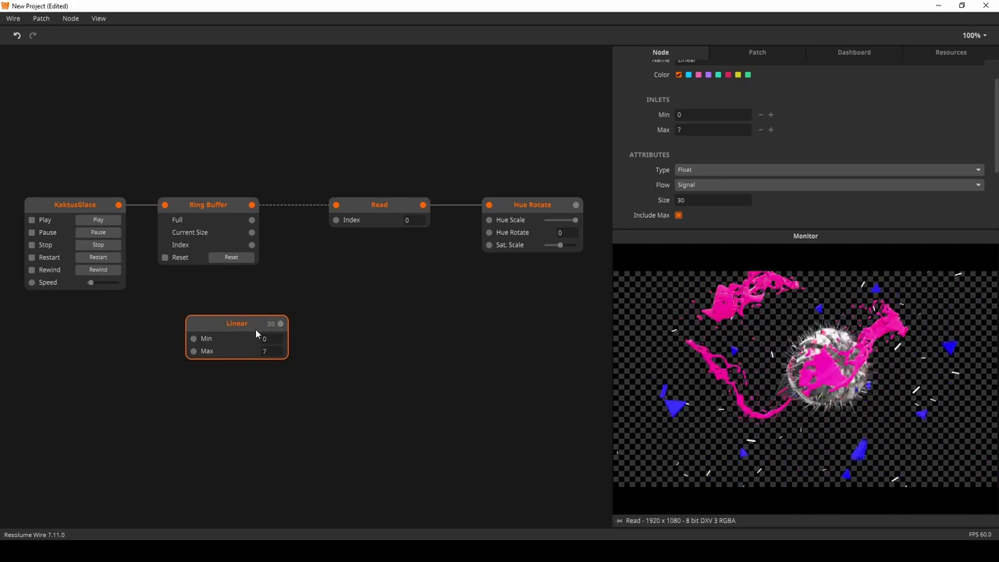
{"action": "left_click_drag", "start_coordinate": [241, 326], "coordinate": [211, 305]}
{"action": "scroll", "coordinate": [699, 156], "scroll_direction": "down", "scroll_amount": 1}
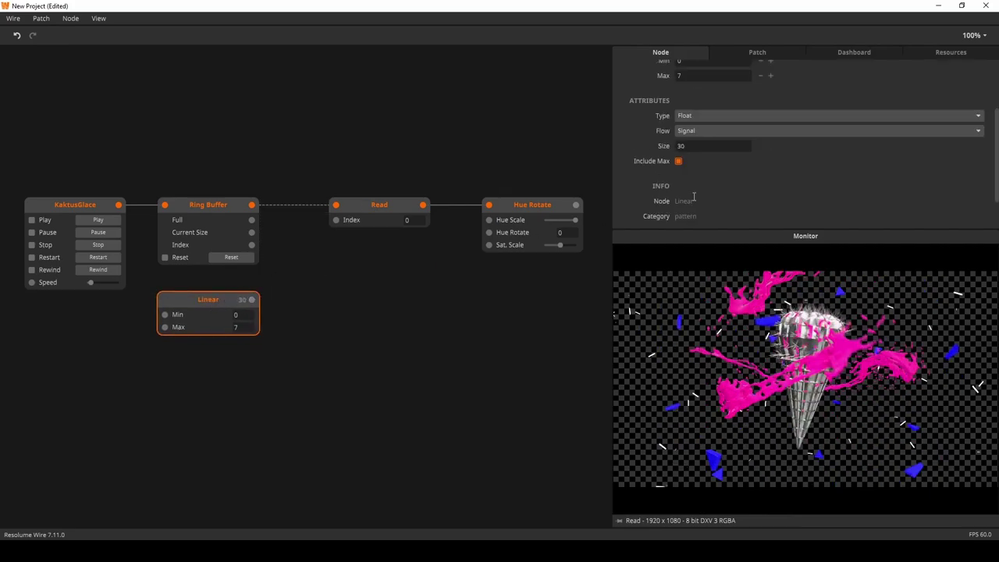
Set Linear's Size to 7, feed the Ring Buffer's Index output into its Max, and connect its output to Read's Index.
{"action": "left_click", "coordinate": [259, 340]}
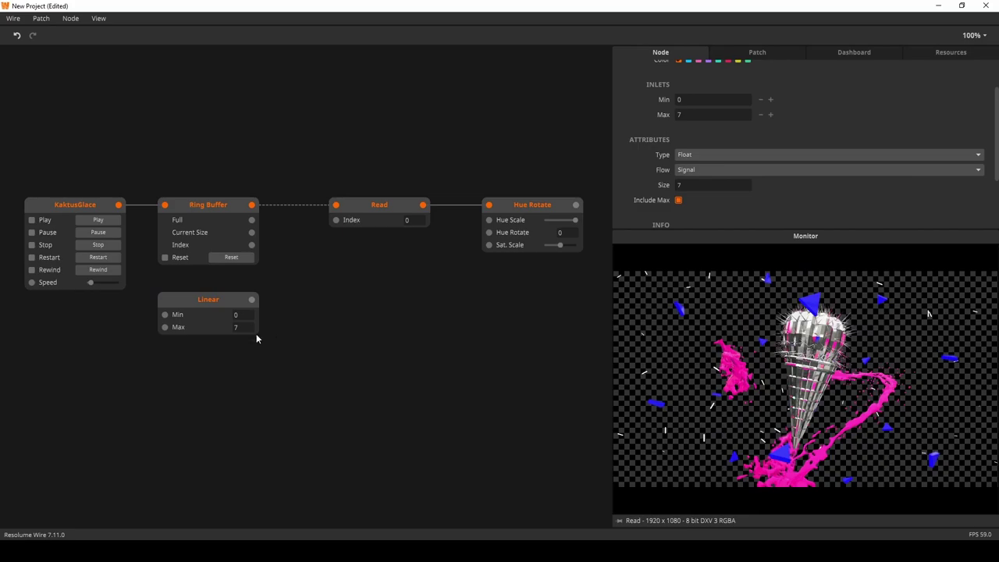
{"action": "left_click_drag", "start_coordinate": [252, 299], "coordinate": [337, 221]}
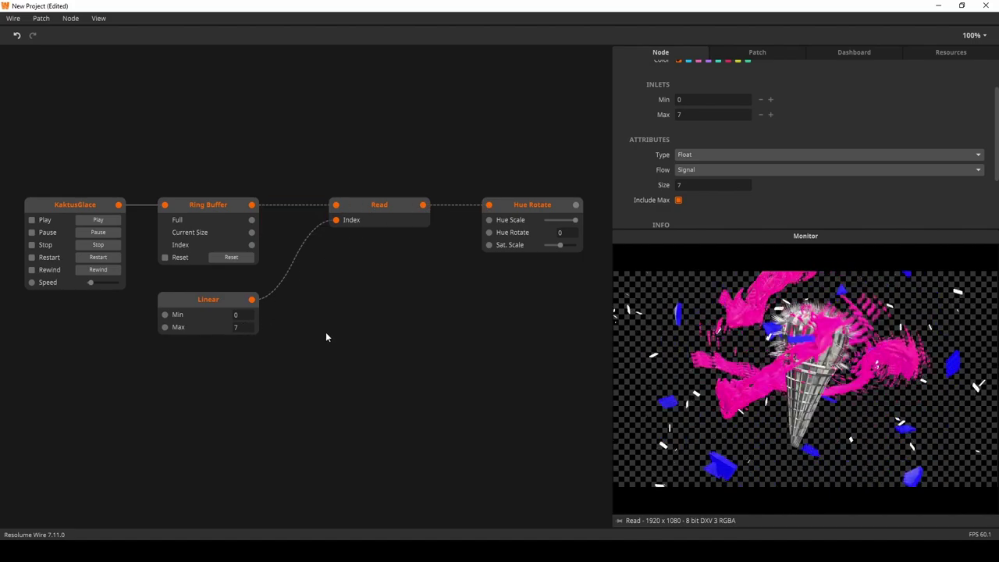
{"action": "left_click_drag", "start_coordinate": [220, 308], "coordinate": [312, 310]}
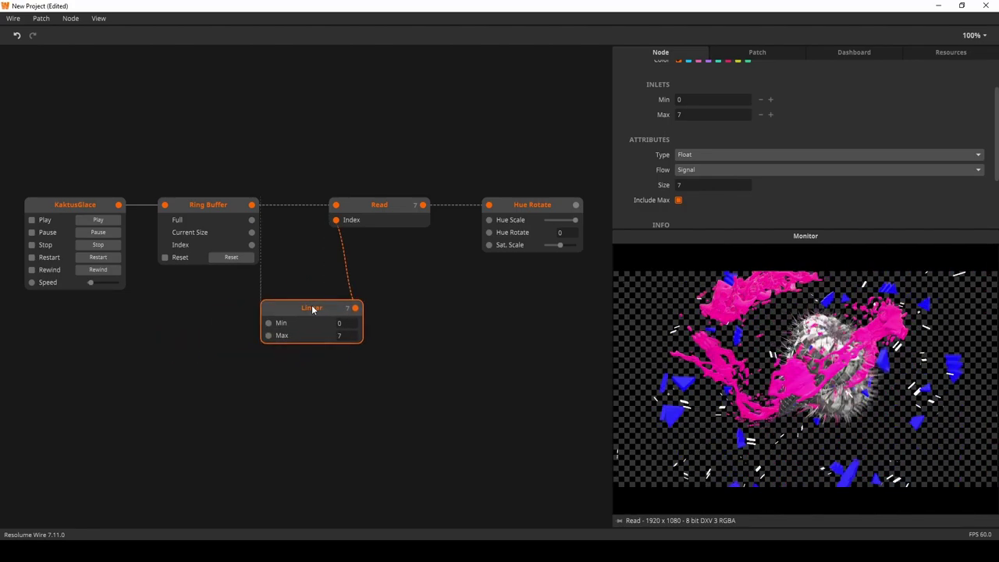
{"action": "left_click_drag", "start_coordinate": [252, 245], "coordinate": [261, 281]}
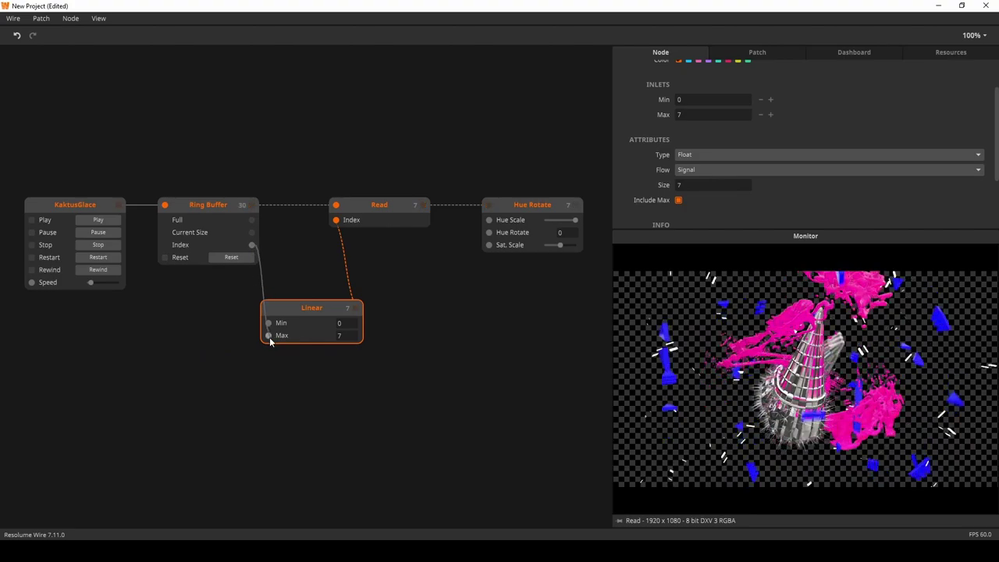
{"action": "left_click_drag", "start_coordinate": [272, 341], "coordinate": [267, 338]}
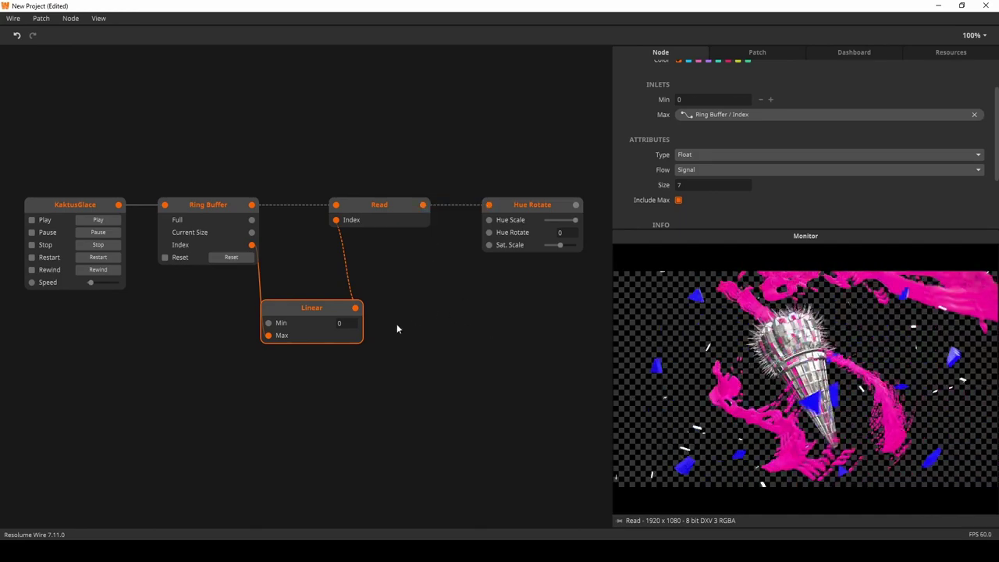
Move KaktusGlace and the Ring Buffer together away from the Read node, and place Linear lower between them.
{"action": "left_click_drag", "start_coordinate": [401, 327], "coordinate": [510, 325]}
{"action": "left_click_drag", "start_coordinate": [219, 317], "coordinate": [245, 207]}
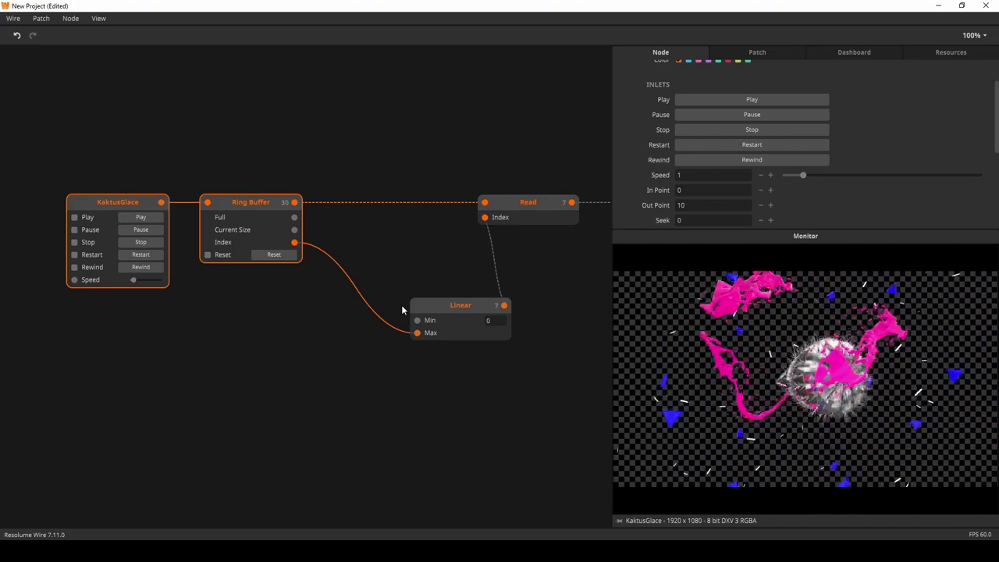
{"action": "left_click_drag", "start_coordinate": [463, 313], "coordinate": [463, 340]}
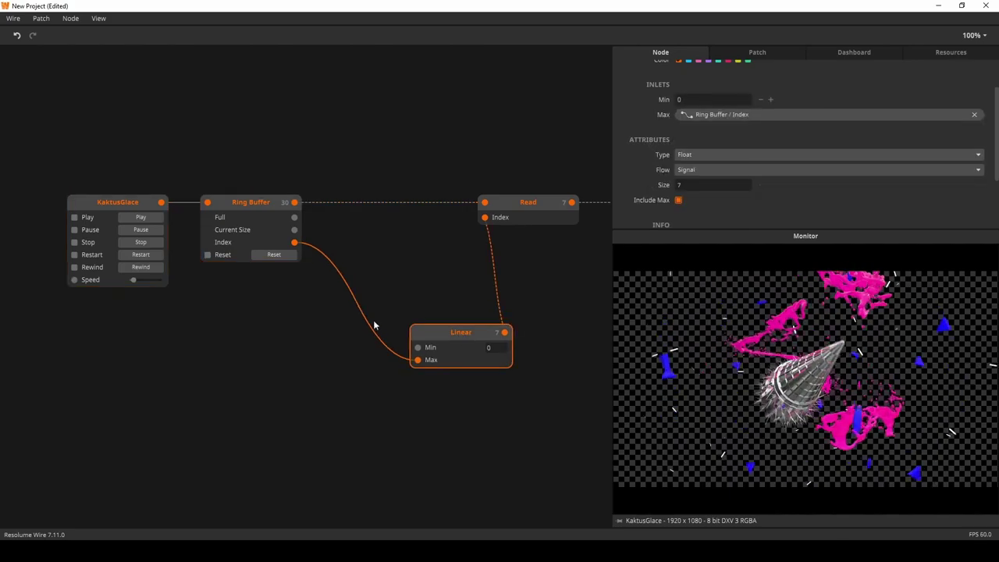
Disconnect Linear from both the Ring Buffer's Index output and the Read node's Index inlet.
{"action": "left_click", "coordinate": [353, 316]}
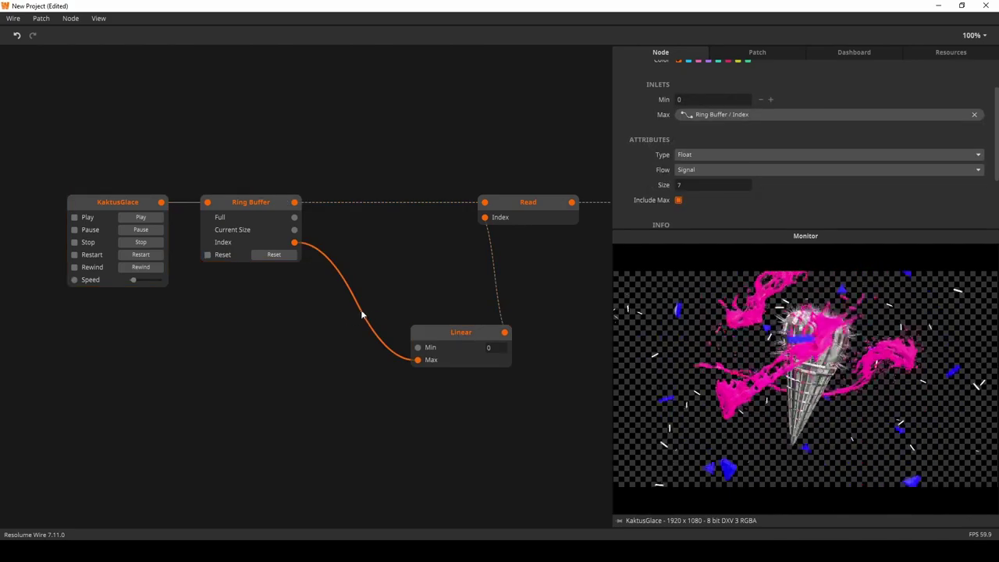
{"action": "key", "text": "Delete"}
{"action": "left_click", "coordinate": [490, 289]}
{"action": "key", "text": "Delete"}
Add a math Subtract node between the Ring Buffer and Read, and connect the Ring Buffer's Index output to its Left inlet.
{"action": "double_click", "coordinate": [381, 274]}
{"action": "type", "text": "sub"}
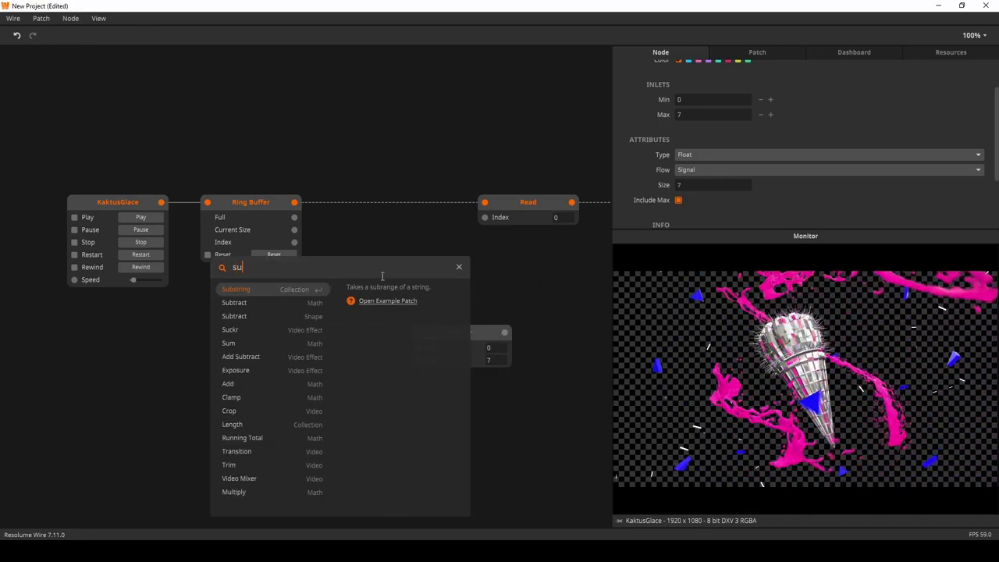
{"action": "key", "text": "Down"}
{"action": "key", "text": "Return"}
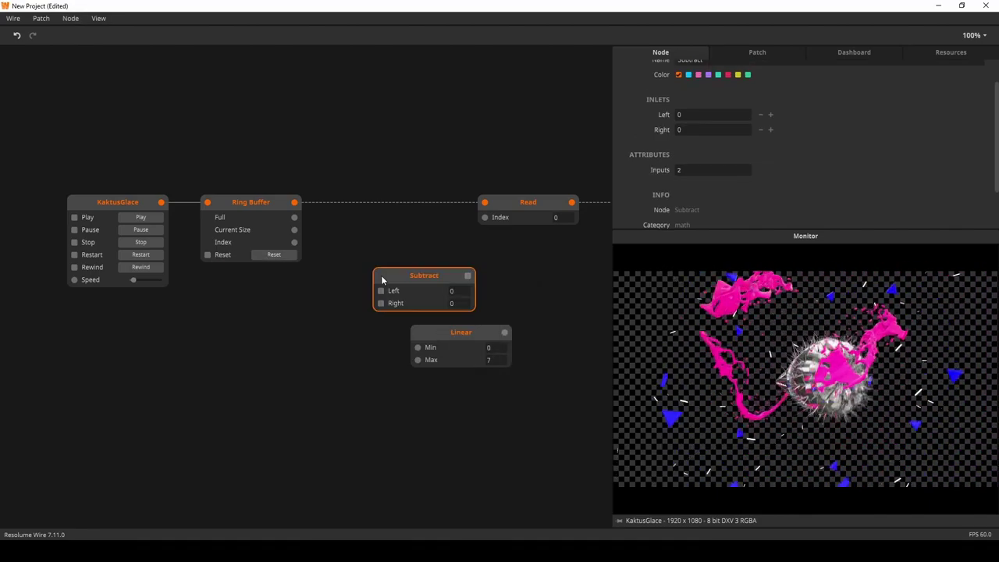
{"action": "left_click_drag", "start_coordinate": [382, 279], "coordinate": [356, 256]}
{"action": "left_click_drag", "start_coordinate": [295, 242], "coordinate": [356, 268]}
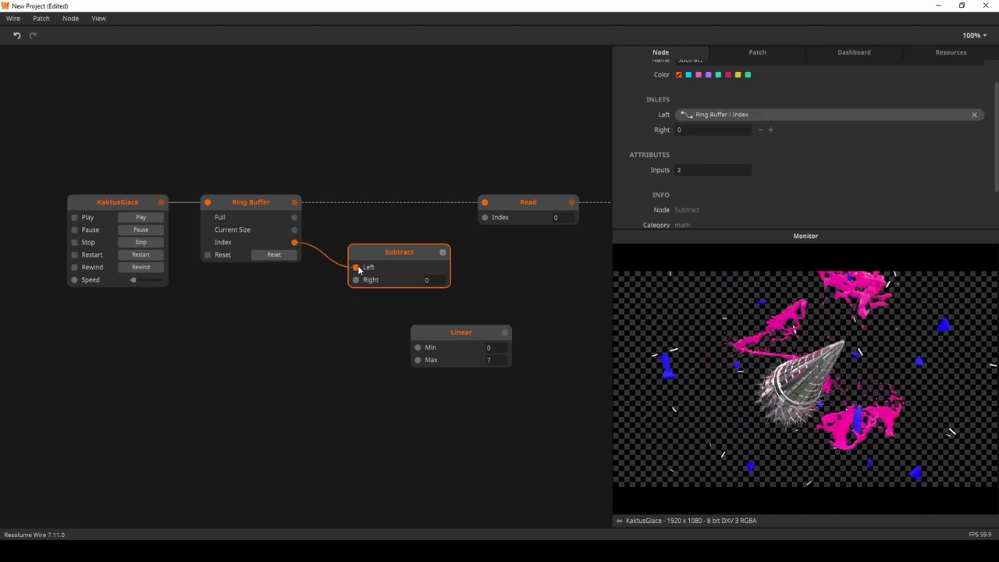
Move the Linear node below the Ring Buffer and set its Max to 5.
{"action": "left_click_drag", "start_coordinate": [478, 333], "coordinate": [303, 312]}
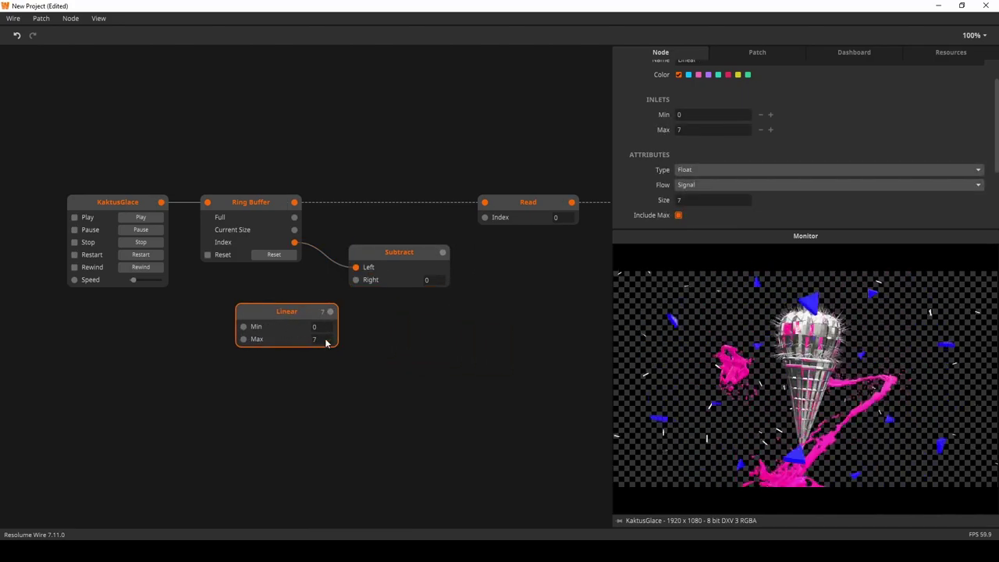
{"action": "double_click", "coordinate": [327, 336]}
{"action": "type", "text": "5"}
{"action": "left_click", "coordinate": [350, 353]}
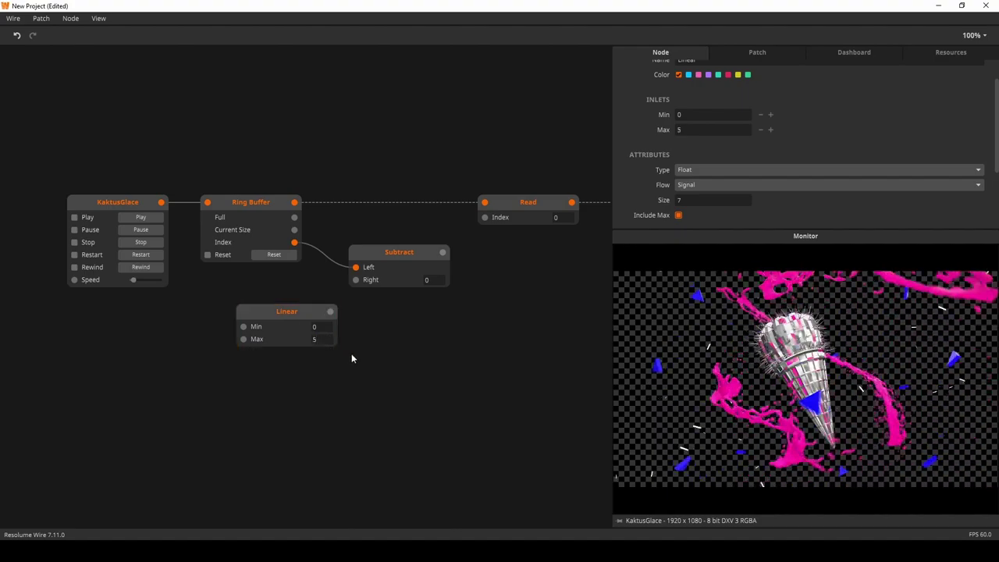
Set the Linear node's Size to 30 and connect its output to Subtract's Right inlet.
{"action": "mouse_move", "coordinate": [329, 312]}
{"action": "left_click_drag", "start_coordinate": [302, 312], "coordinate": [362, 328]}
{"action": "key", "text": "Escape"}
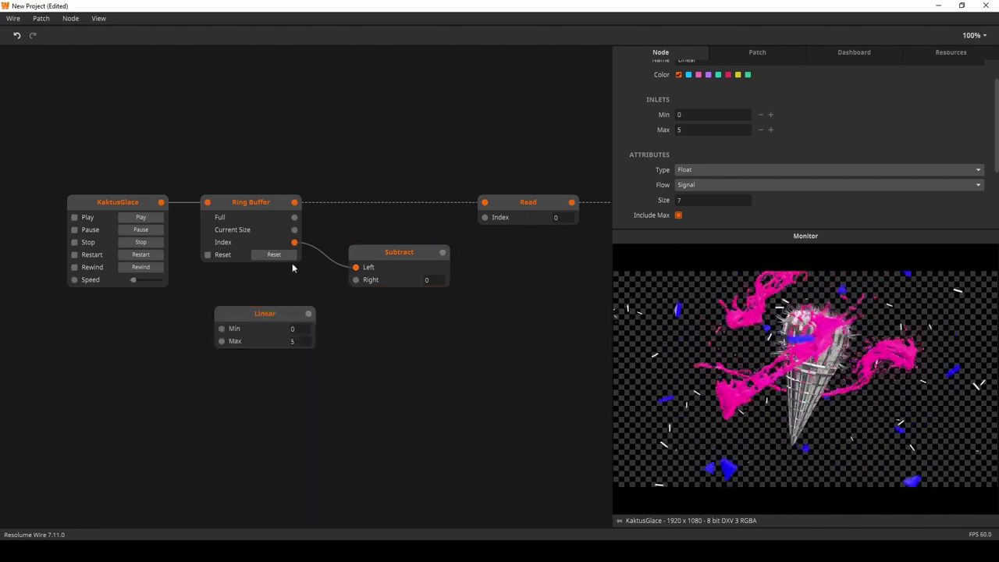
{"action": "left_click", "coordinate": [690, 201]}
{"action": "type", "text": "30"}
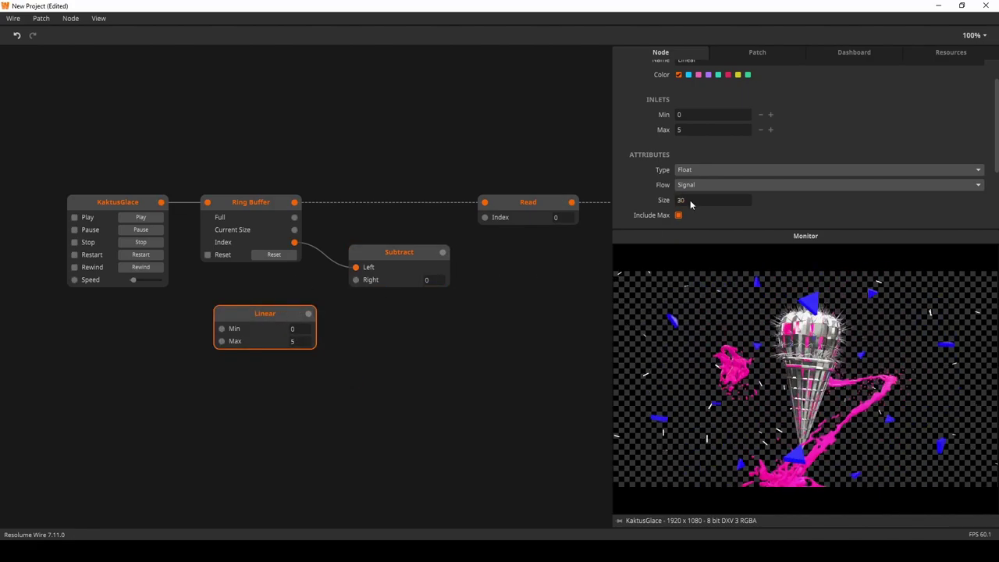
{"action": "left_click_drag", "start_coordinate": [259, 320], "coordinate": [357, 281]}
{"action": "mouse_move", "coordinate": [301, 315]}
{"action": "mouse_move", "coordinate": [450, 255]}
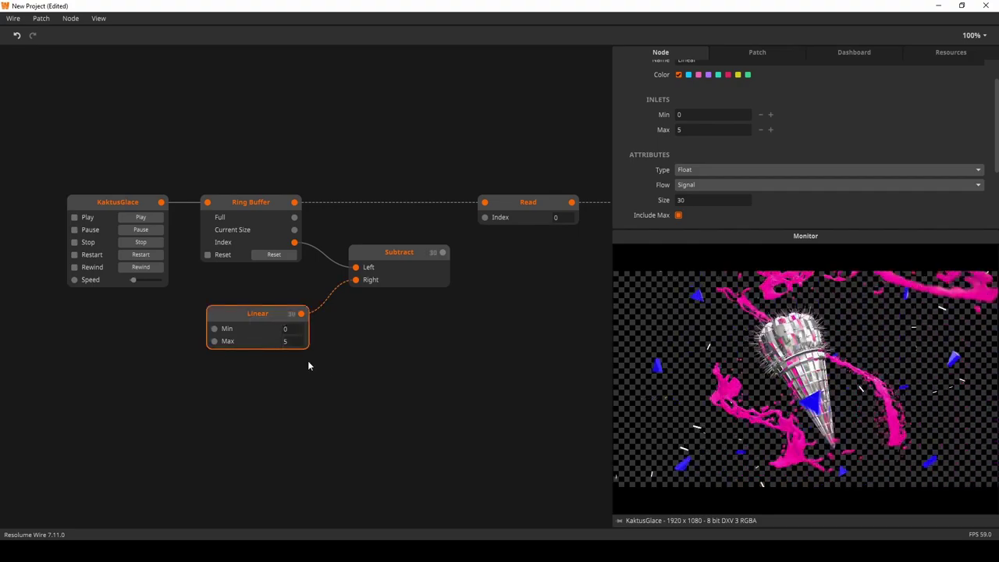
Delete the Linear node and add a Sequence node in its place below the Ring Buffer.
{"action": "key", "text": "Delete"}
{"action": "double_click", "coordinate": [280, 322]}
{"action": "type", "text": "seq"}
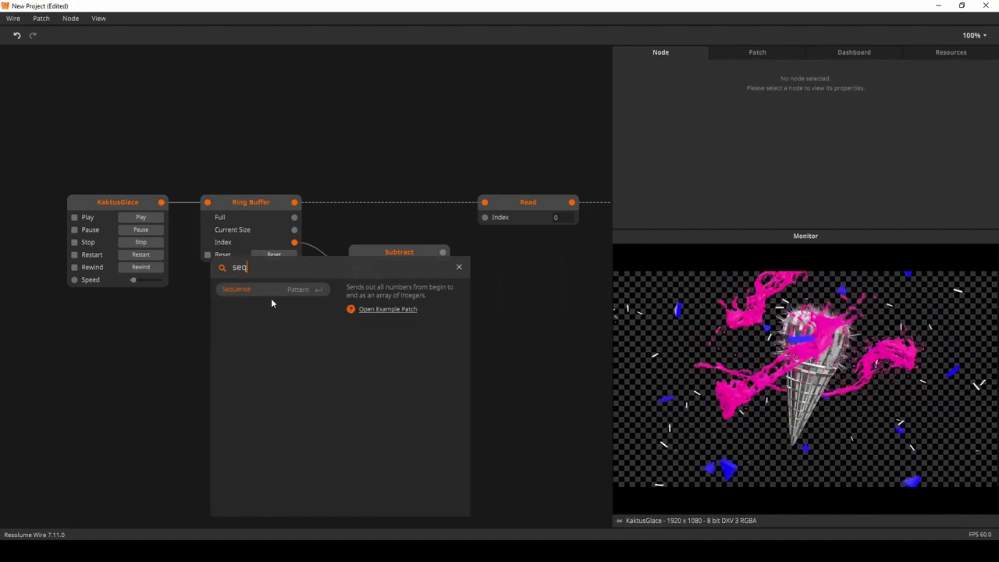
{"action": "left_click", "coordinate": [270, 297]}
{"action": "left_click_drag", "start_coordinate": [324, 332], "coordinate": [256, 331]}
Set the Sequence node's Step to 5 and its Size to 7.
{"action": "scroll", "coordinate": [691, 165], "scroll_direction": "down", "scroll_amount": 3}
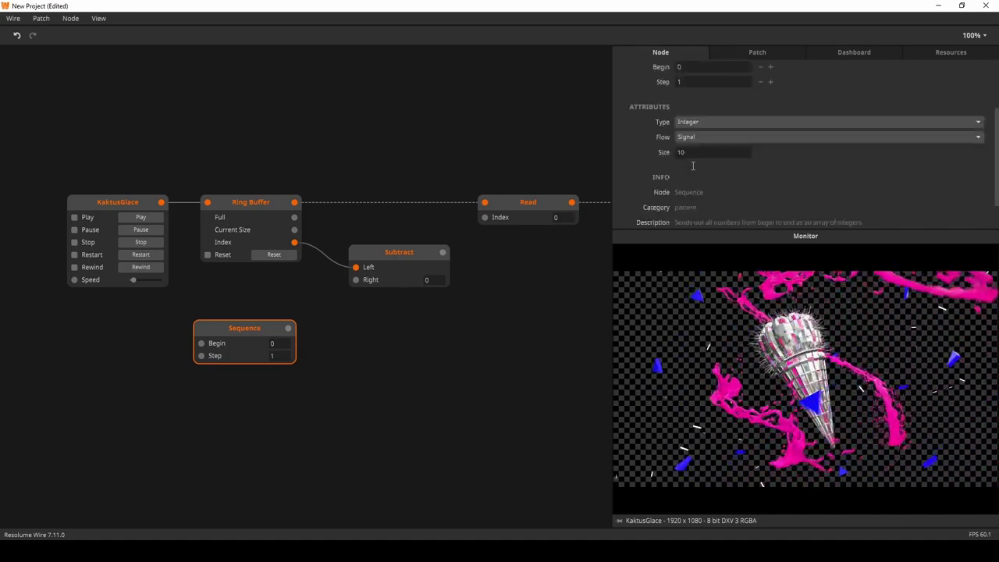
{"action": "scroll", "coordinate": [663, 165], "scroll_direction": "up", "scroll_amount": 3}
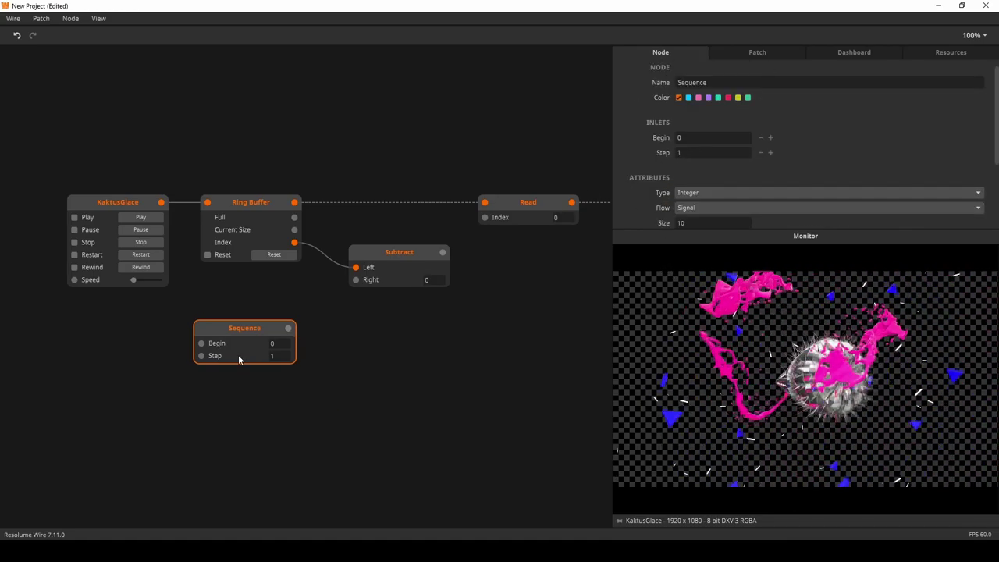
{"action": "left_click", "coordinate": [292, 356]}
{"action": "type", "text": "5"}
{"action": "key", "text": "Return"}
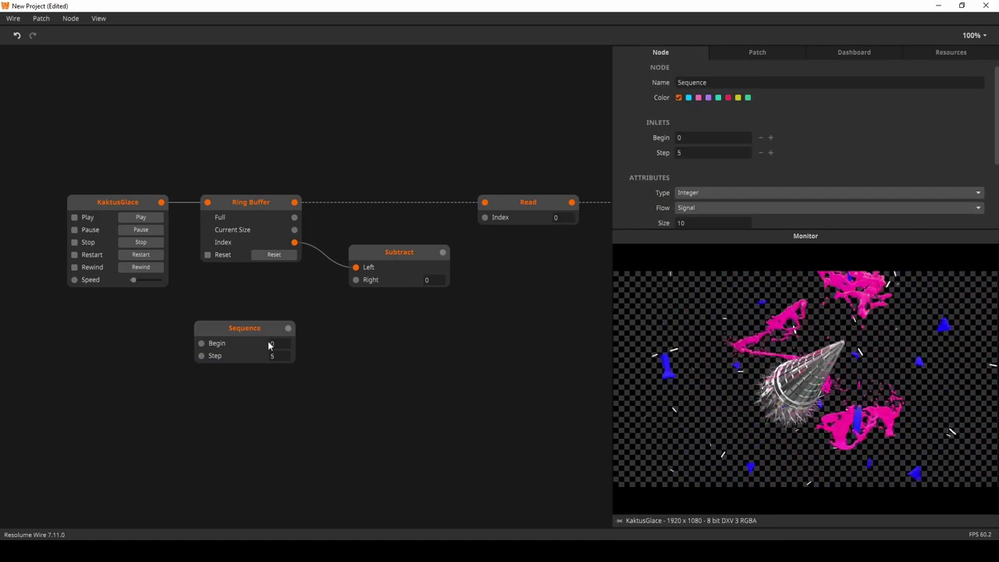
{"action": "scroll", "coordinate": [695, 199], "scroll_direction": "down", "scroll_amount": 1}
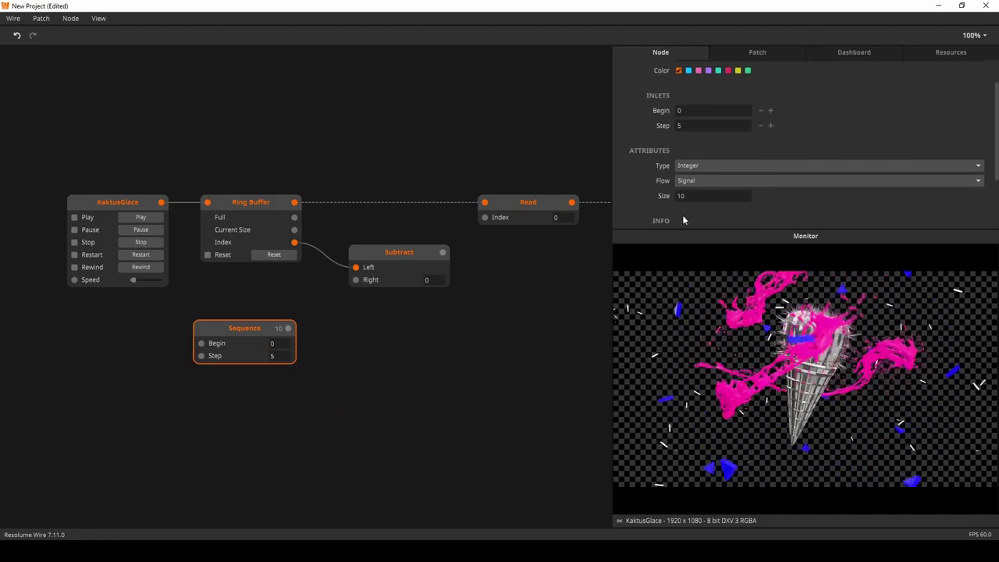
{"action": "left_click", "coordinate": [503, 298]}
Check the Sequence node's output values, connect it to Subtract's Right inlet and align both nodes with the Ring Buffer.
{"action": "left_click", "coordinate": [254, 331]}
{"action": "mouse_move", "coordinate": [288, 329]}
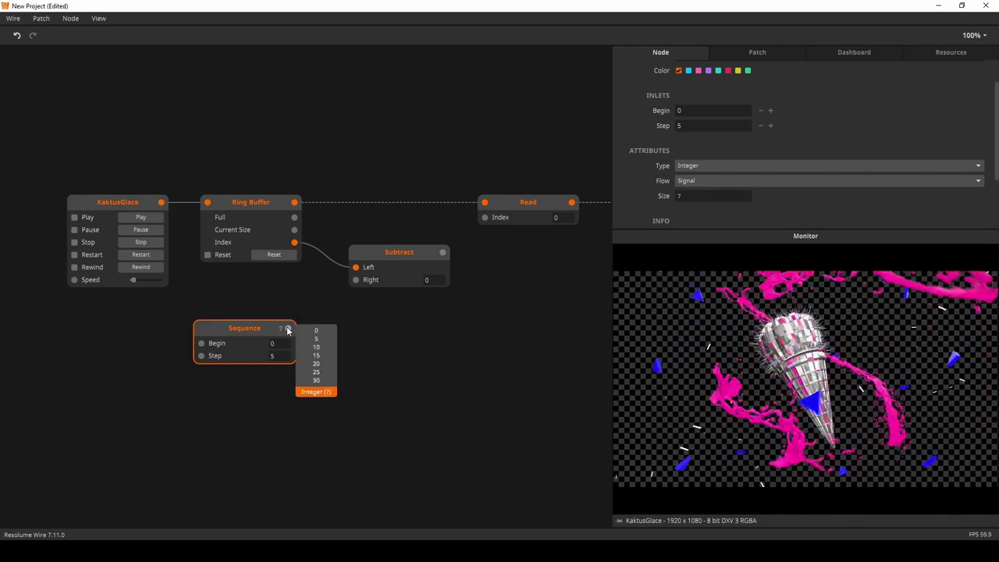
{"action": "left_click_drag", "start_coordinate": [267, 329], "coordinate": [355, 279]}
{"action": "mouse_move", "coordinate": [293, 328]}
{"action": "left_click_drag", "start_coordinate": [409, 256], "coordinate": [402, 257]}
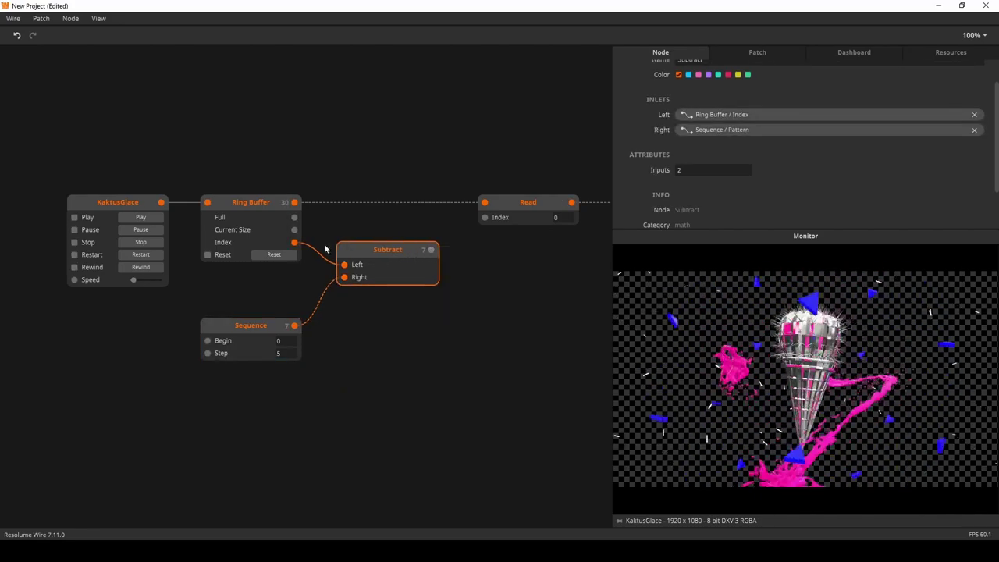
Connect Subtract's output to the Read node's Index inlet and preview Read in the monitor.
{"action": "mouse_move", "coordinate": [299, 246]}
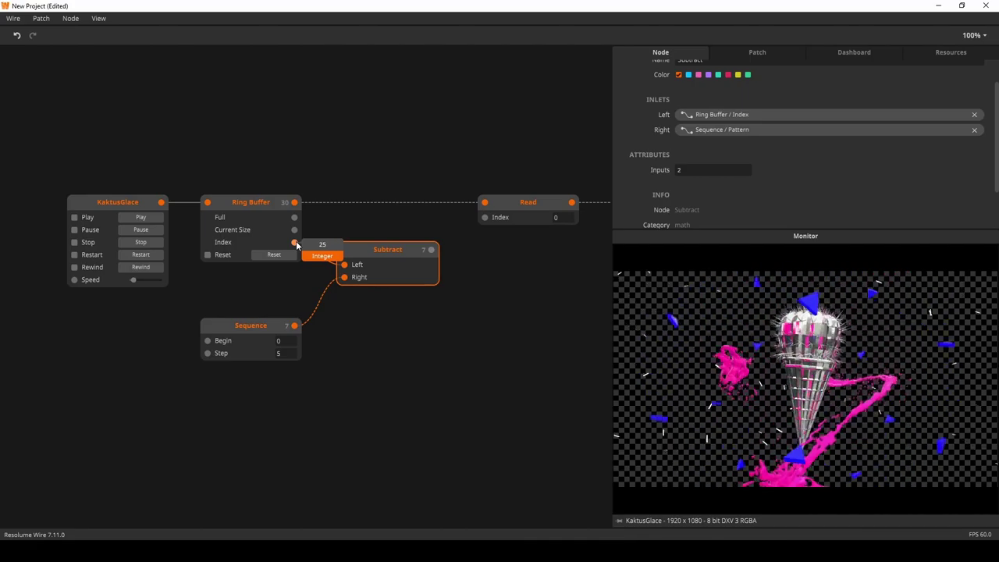
{"action": "left_click_drag", "start_coordinate": [431, 249], "coordinate": [488, 218]}
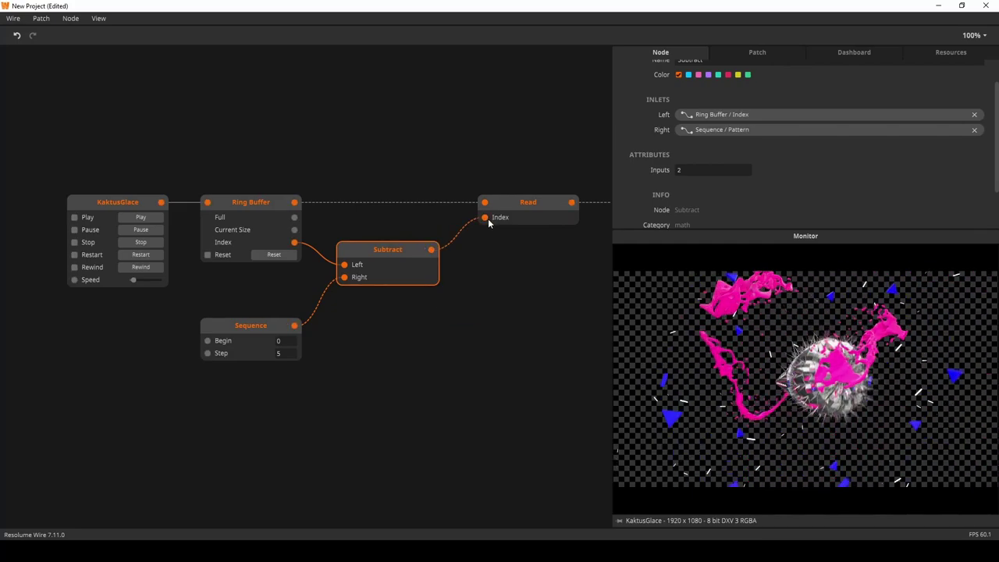
{"action": "left_click_drag", "start_coordinate": [507, 270], "coordinate": [419, 274]}
{"action": "left_click", "coordinate": [449, 216]}
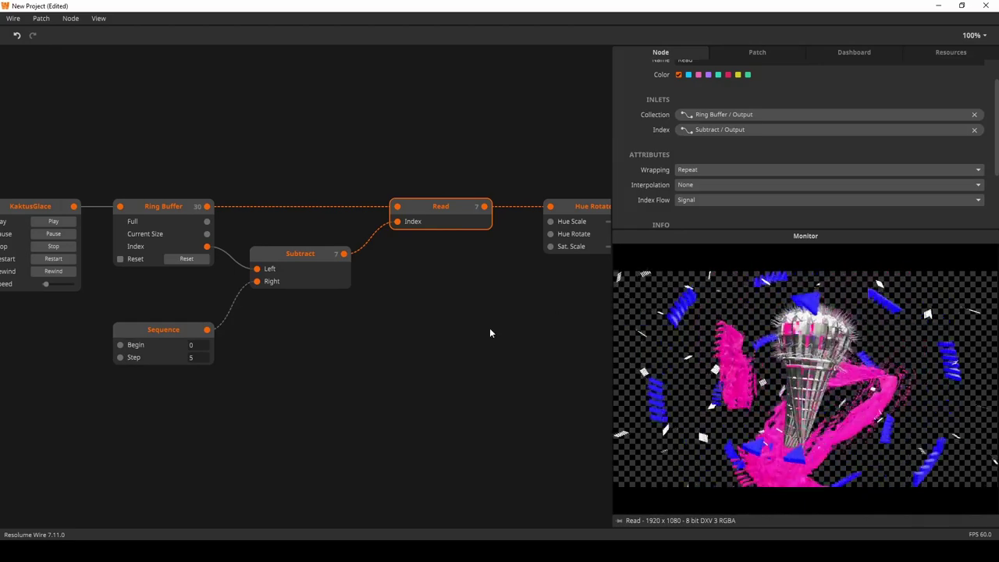
Add a Linear node of Size 7 below Read and connect its output to the Hue Rotate inlet.
{"action": "left_click_drag", "start_coordinate": [476, 328], "coordinate": [393, 322]}
{"action": "double_click", "coordinate": [366, 316]}
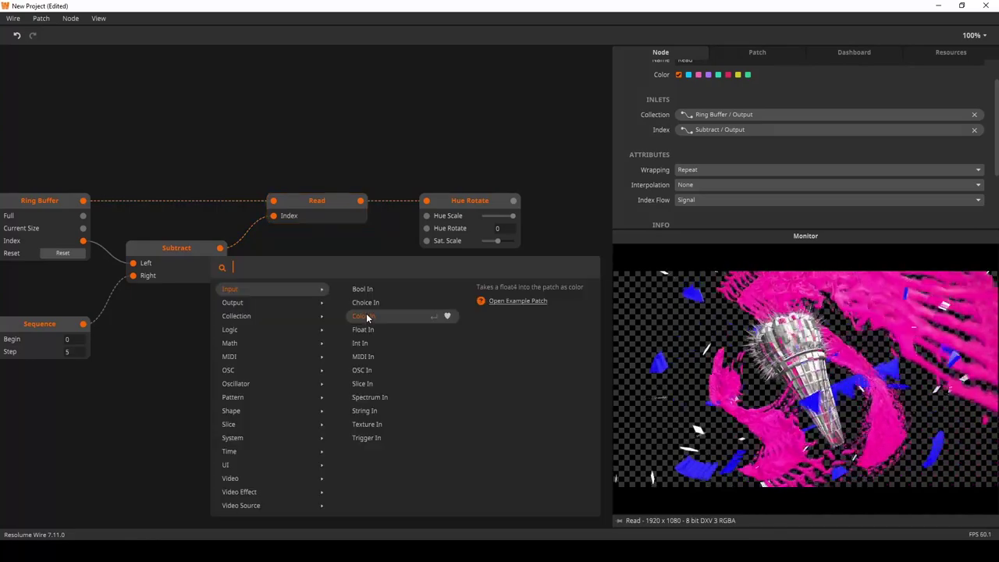
{"action": "type", "text": "linear"}
{"action": "key", "text": "Return"}
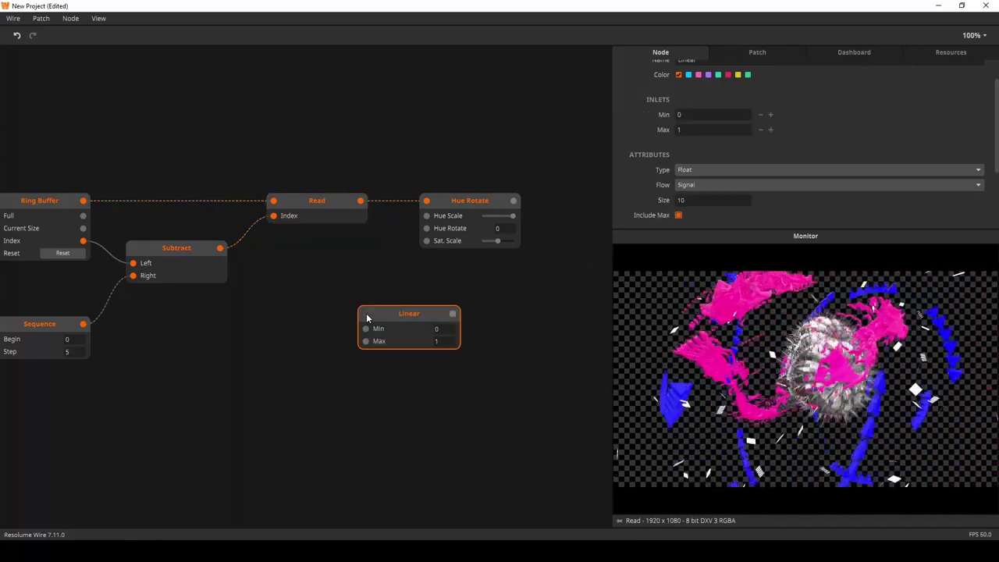
{"action": "left_click_drag", "start_coordinate": [690, 199], "coordinate": [655, 215]}
{"action": "left_click_drag", "start_coordinate": [389, 326], "coordinate": [426, 229]}
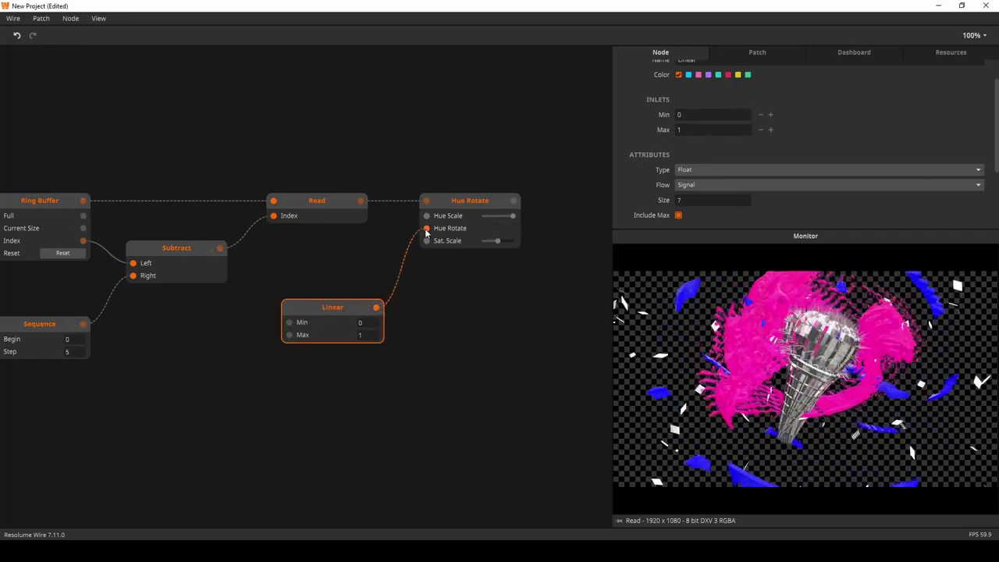
Preview the Hue Rotate node's output in the monitor and move Linear slightly up toward that node.
{"action": "left_click", "coordinate": [484, 201]}
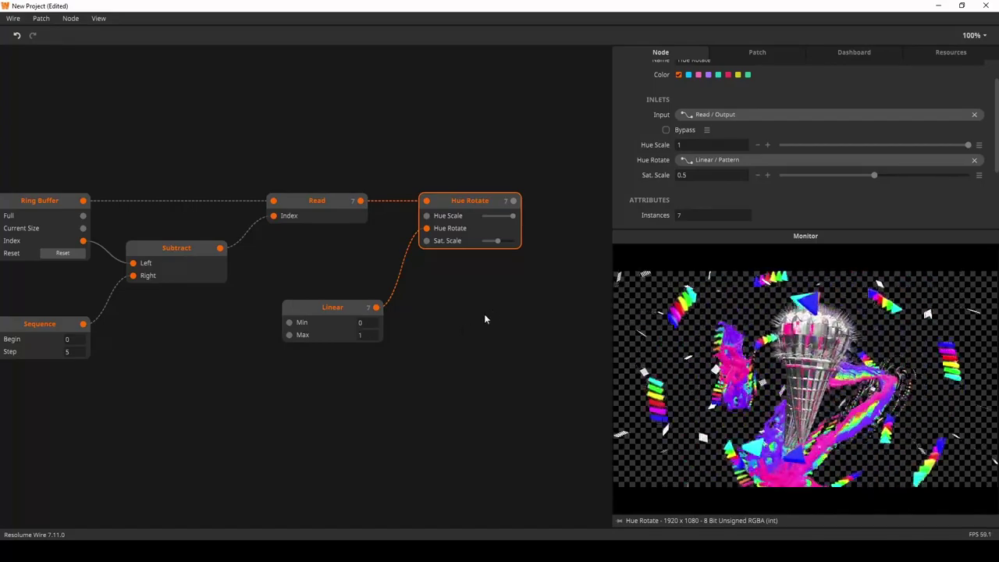
{"action": "mouse_move", "coordinate": [510, 317]}
{"action": "left_mouse_down"}
{"action": "mouse_move", "coordinate": [481, 320]}
{"action": "mouse_move", "coordinate": [522, 310]}
{"action": "left_mouse_up"}
{"action": "left_click", "coordinate": [343, 320]}
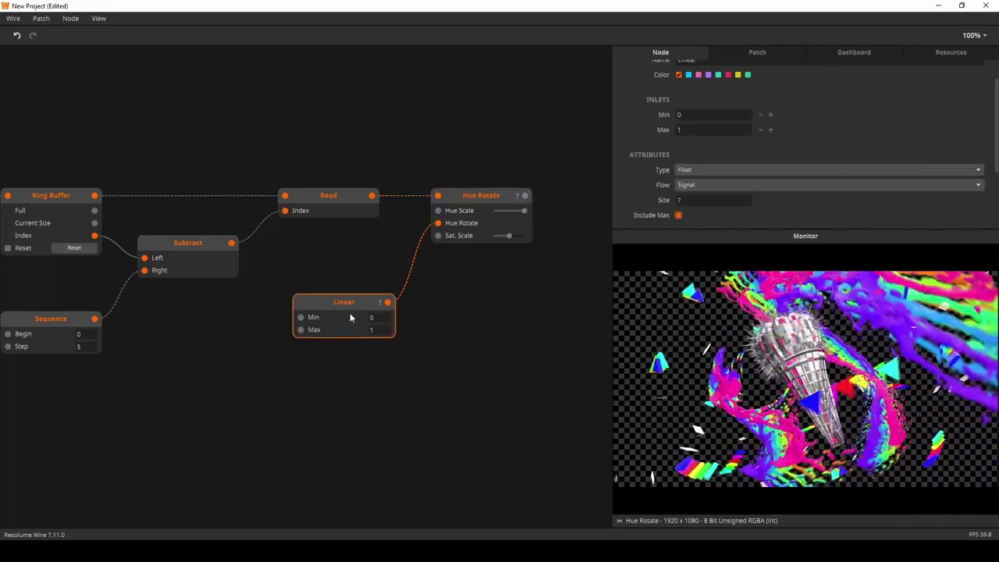
Add a Float In node below Linear and rename it Hue Shift.
{"action": "right_click", "coordinate": [304, 377]}
{"action": "mouse_move", "coordinate": [299, 384]}
{"action": "type", "text": "float"}
{"action": "key", "text": "Down"}
{"action": "key", "text": "Return"}
{"action": "double_click", "coordinate": [299, 383]}
{"action": "type", "text": "s"}
{"action": "type", "text": "ue"}
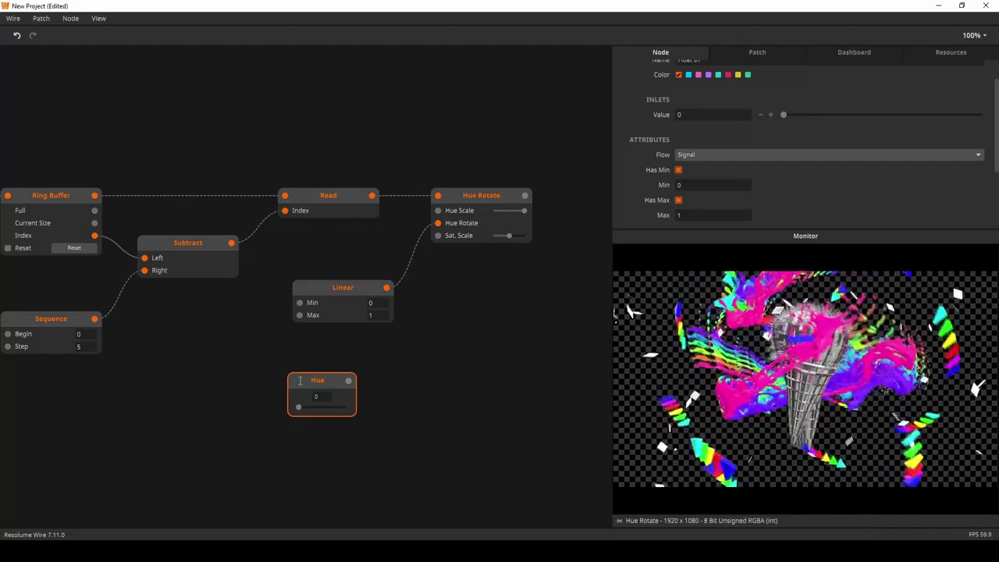
{"action": "type", "text": " Shift"}
{"action": "key", "text": "Return"}
Connect Hue Shift's output to Linear's Max inlet and set Hue Shift to 1.
{"action": "left_click_drag", "start_coordinate": [316, 394], "coordinate": [299, 316]}
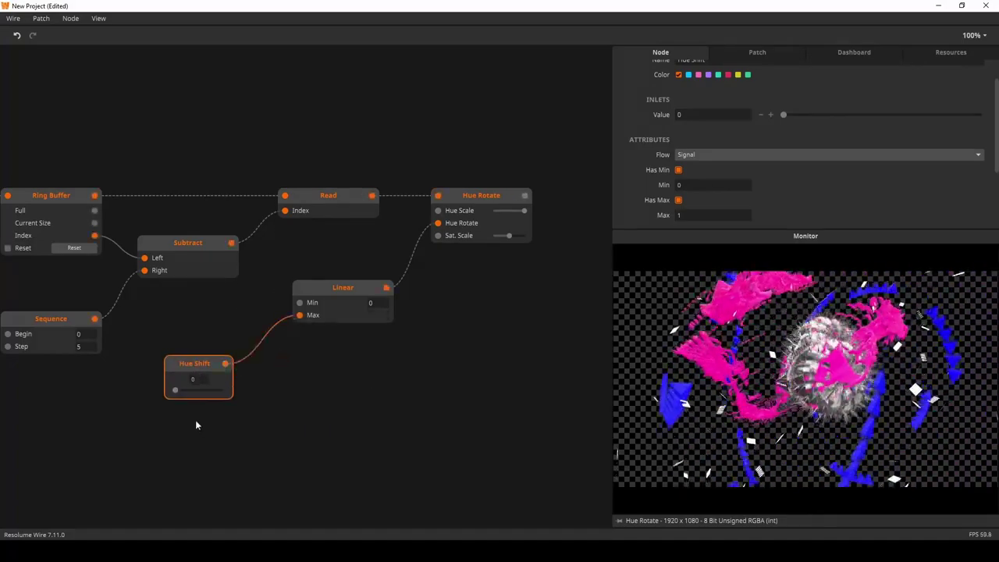
{"action": "left_click_drag", "start_coordinate": [178, 393], "coordinate": [209, 405]}
Add a Multiply node between Hue Shift and Linear, and set its Right inlet to 5.
{"action": "right_click", "coordinate": [209, 405]}
{"action": "type", "text": "mult"}
{"action": "key", "text": "Return"}
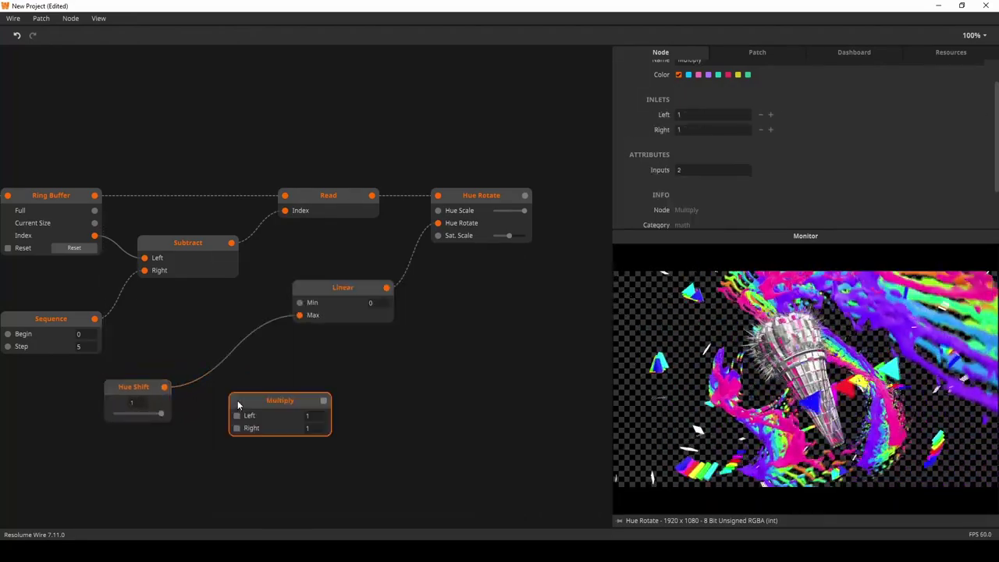
{"action": "type", "text": "3"}
{"action": "key", "text": "Return"}
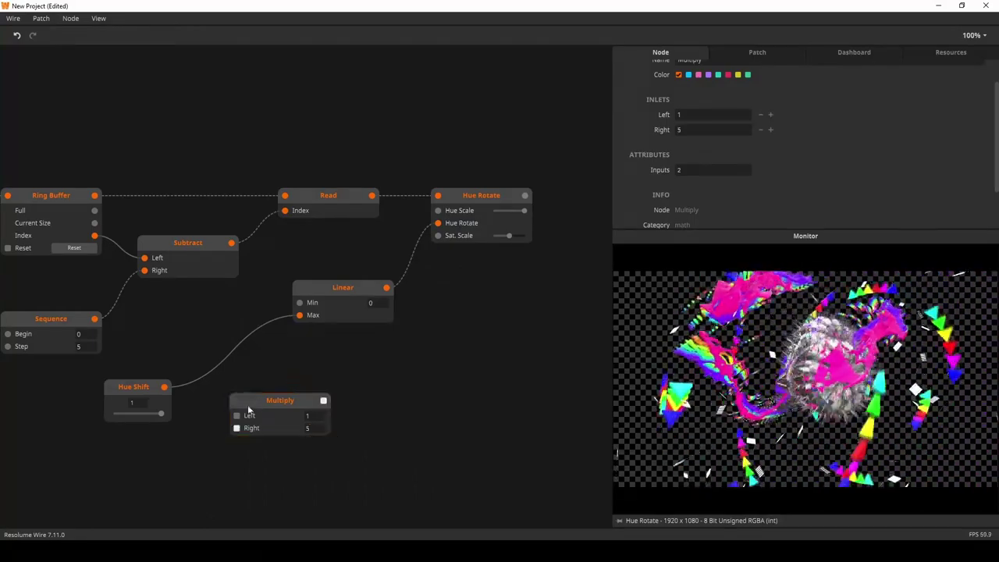
Route Hue Shift through the Multiply node into Linear's Max inlet and try the Hue Shift slider with Multiply's Right inlet at 3.
{"action": "left_click_drag", "start_coordinate": [236, 416], "coordinate": [164, 386]}
{"action": "left_click_drag", "start_coordinate": [323, 401], "coordinate": [299, 314]}
{"action": "left_click_drag", "start_coordinate": [161, 414], "coordinate": [140, 422]}
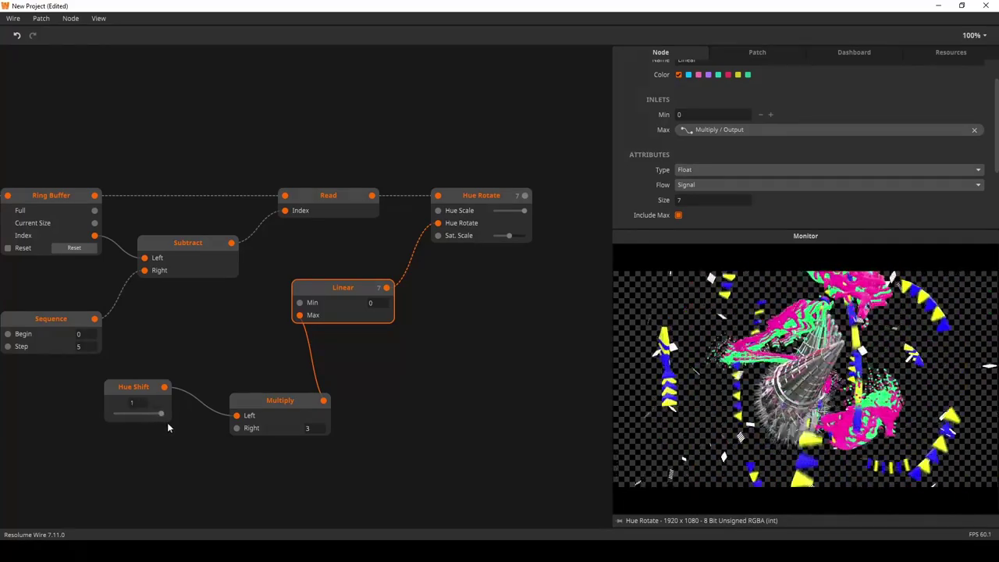
Delete the Multiply node and move Hue Shift up beside Linear's Max inlet.
{"action": "left_click", "coordinate": [277, 427]}
{"action": "key", "text": "Delete"}
{"action": "left_click_drag", "start_coordinate": [169, 417], "coordinate": [261, 362]}
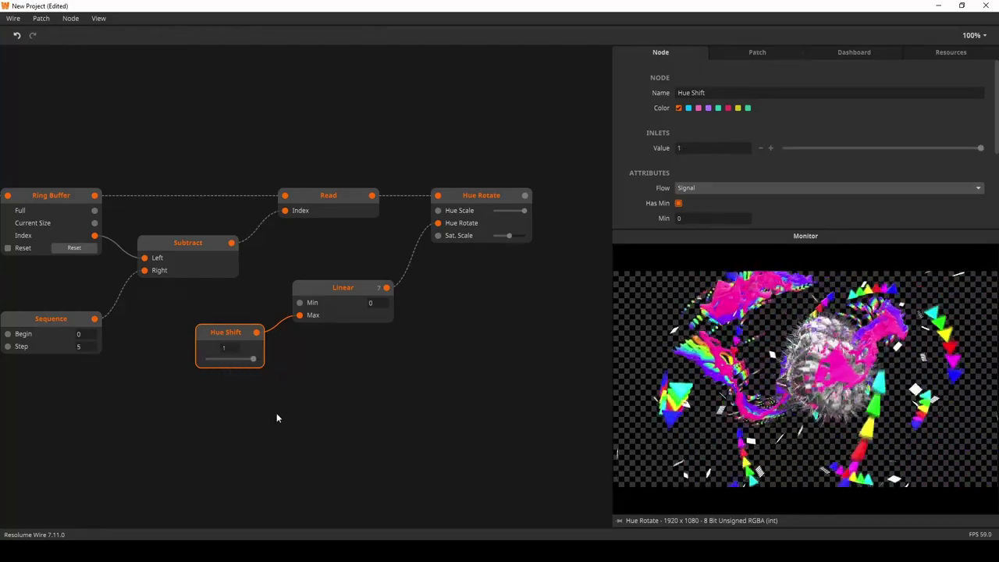
Review the patch, previewing Ring Buffer in the monitor and inspecting the values from its Index outlet and Sequence's outlet.
{"action": "scroll", "coordinate": [218, 434], "scroll_direction": "left", "scroll_amount": 5}
{"action": "scroll", "coordinate": [469, 451], "scroll_direction": "right", "scroll_amount": 7}
{"action": "scroll", "coordinate": [468, 451], "scroll_direction": "up", "scroll_amount": 1}
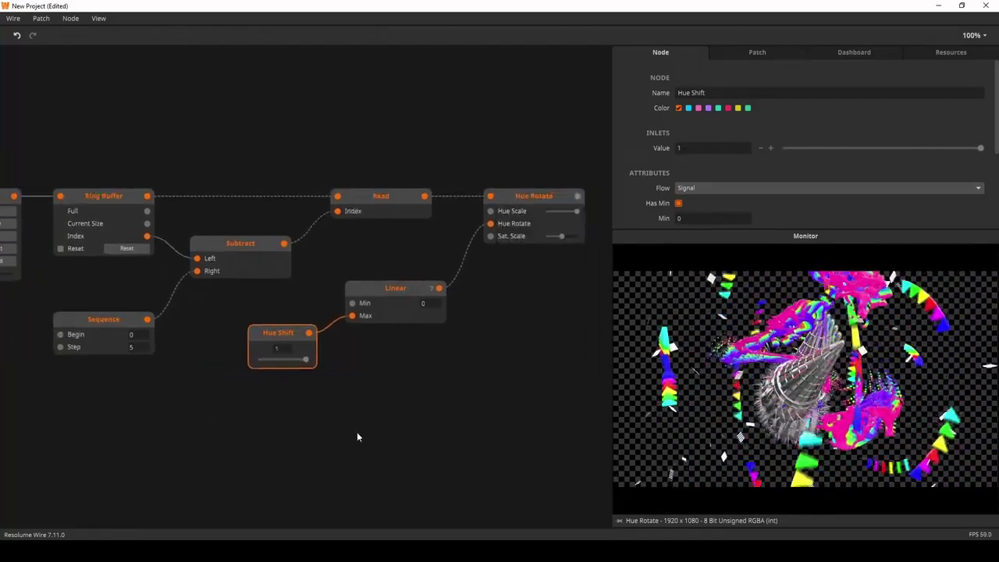
{"action": "scroll", "coordinate": [396, 400], "scroll_direction": "left", "scroll_amount": 3}
{"action": "scroll", "coordinate": [397, 399], "scroll_direction": "down", "scroll_amount": 1}
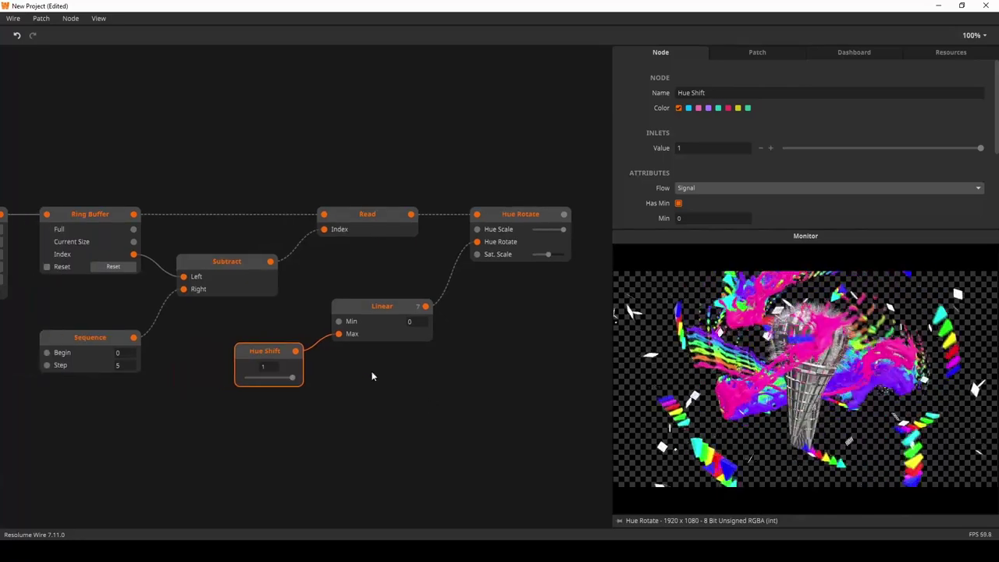
{"action": "left_click_drag", "start_coordinate": [160, 180], "coordinate": [243, 177]}
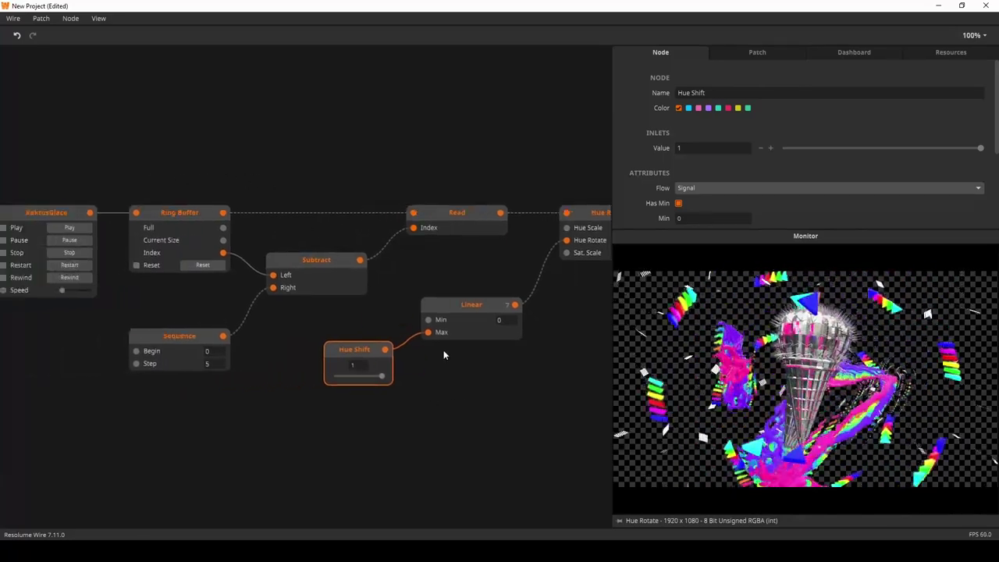
{"action": "left_click", "coordinate": [179, 227]}
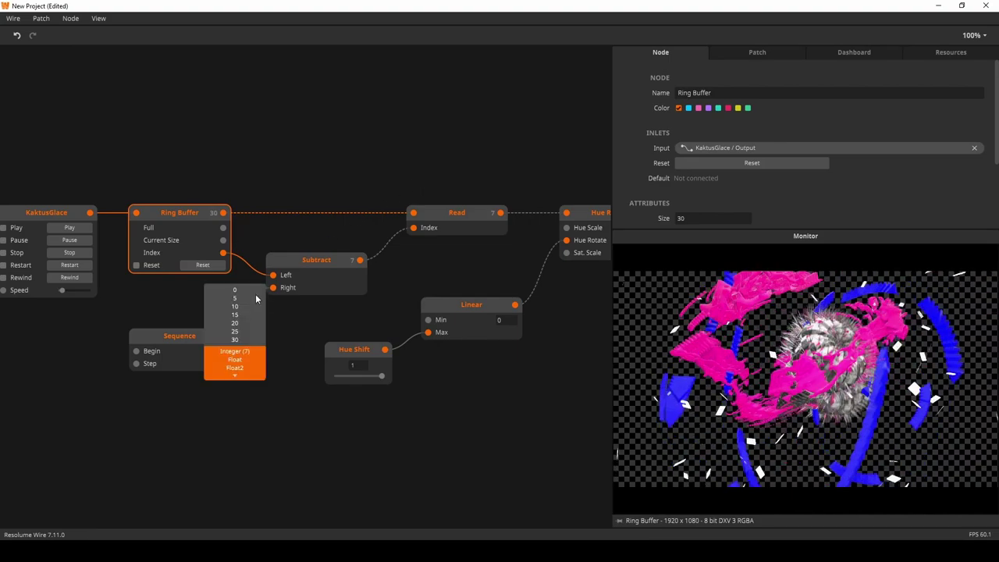
{"action": "mouse_move", "coordinate": [224, 254]}
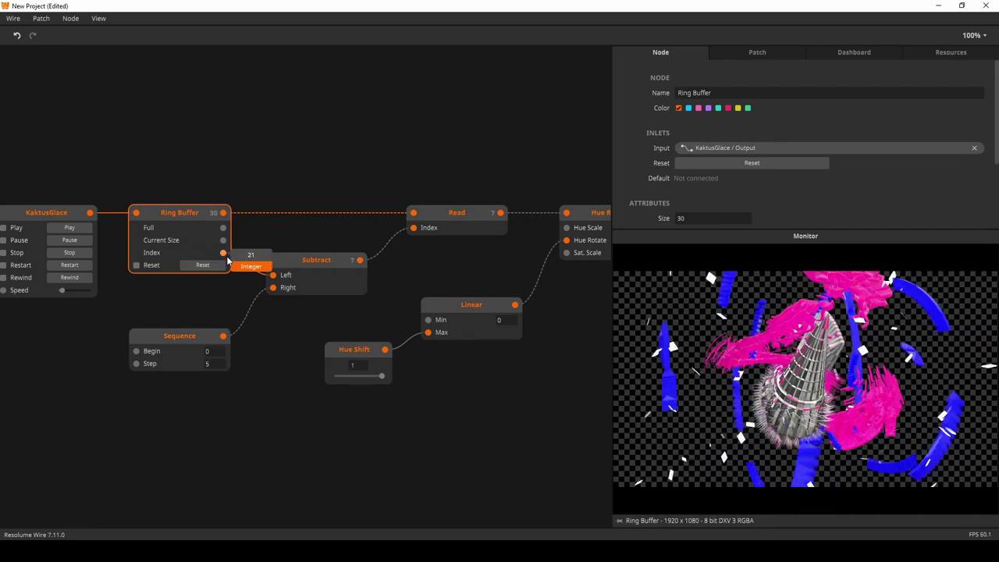
{"action": "left_click_drag", "start_coordinate": [224, 256], "coordinate": [294, 276]}
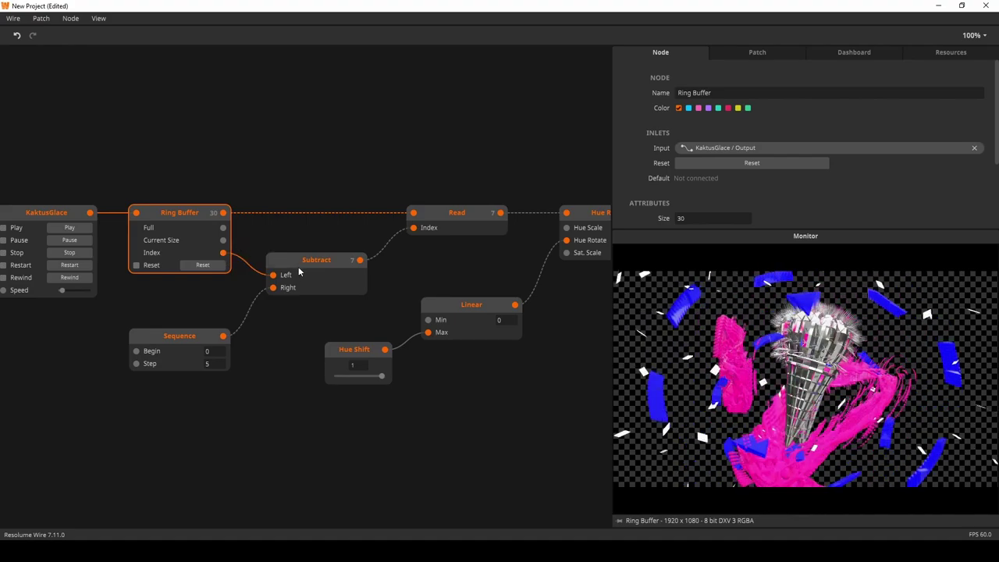
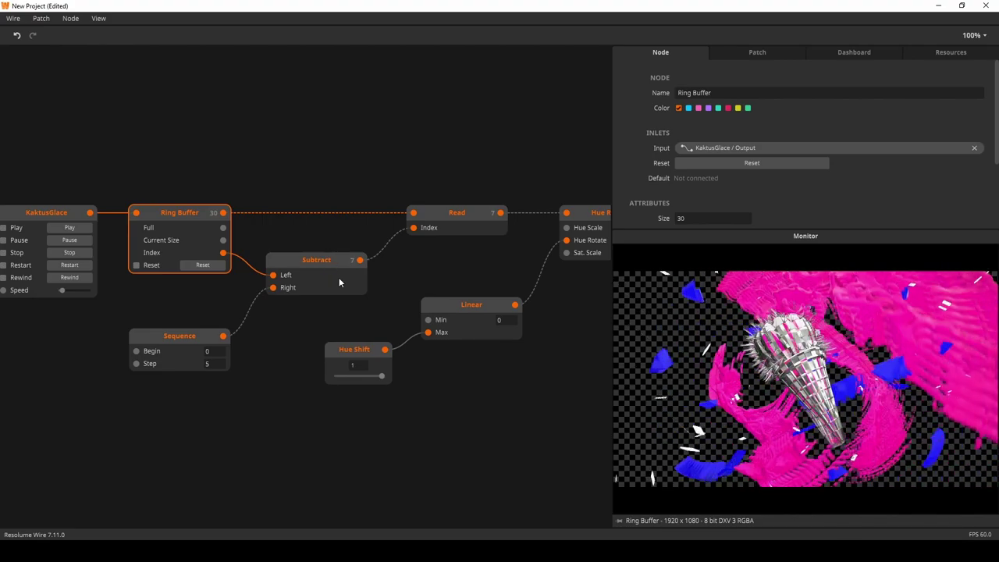
{"action": "left_click_drag", "start_coordinate": [430, 271], "coordinate": [460, 269]}
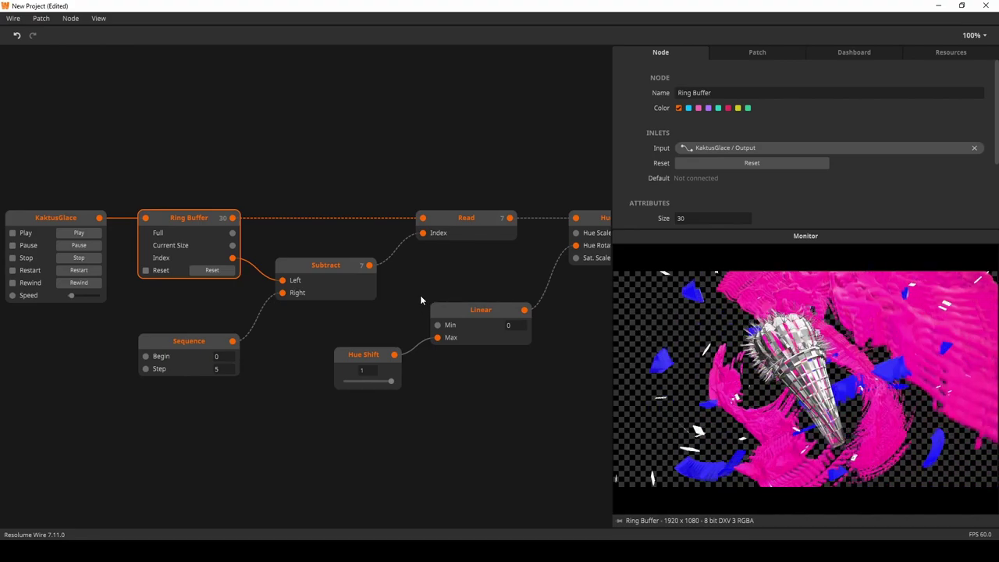
{"action": "right_click", "coordinate": [214, 290]}
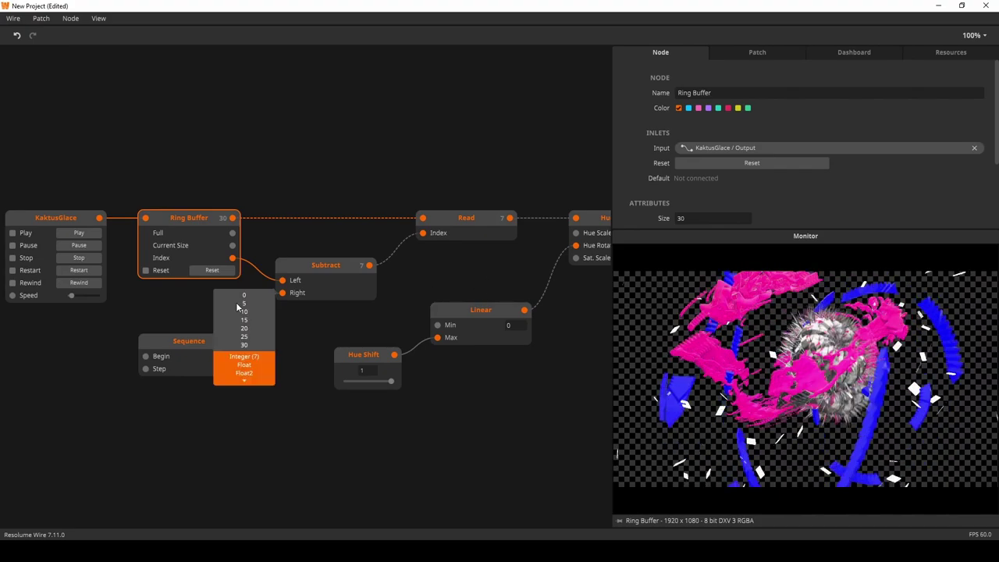
Delete the KaktusGlace node and clear the patch's unused resources.
{"action": "left_click_drag", "start_coordinate": [120, 313], "coordinate": [272, 324]}
{"action": "left_click", "coordinate": [143, 231]}
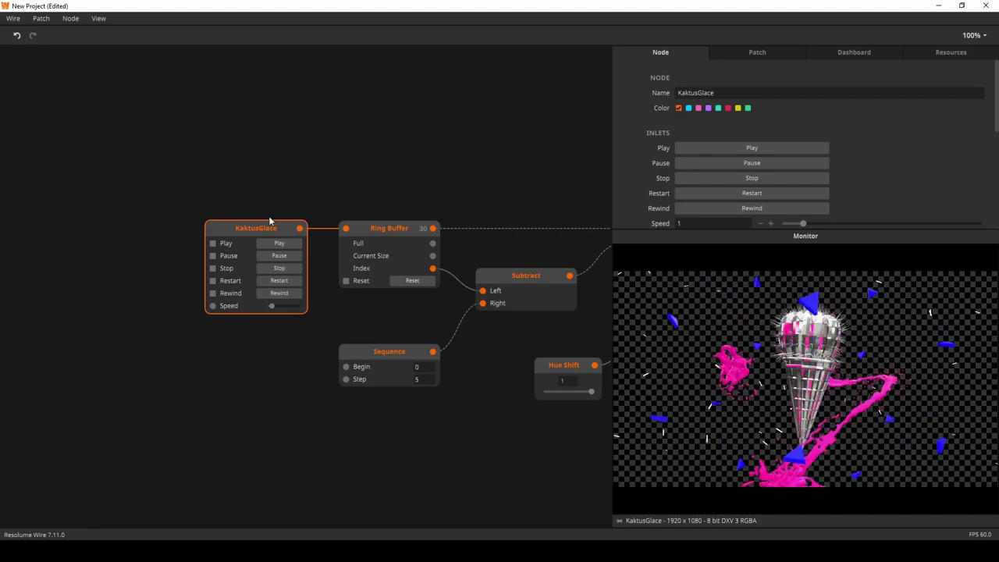
{"action": "key", "text": "Delete"}
{"action": "left_click", "coordinate": [19, 20]}
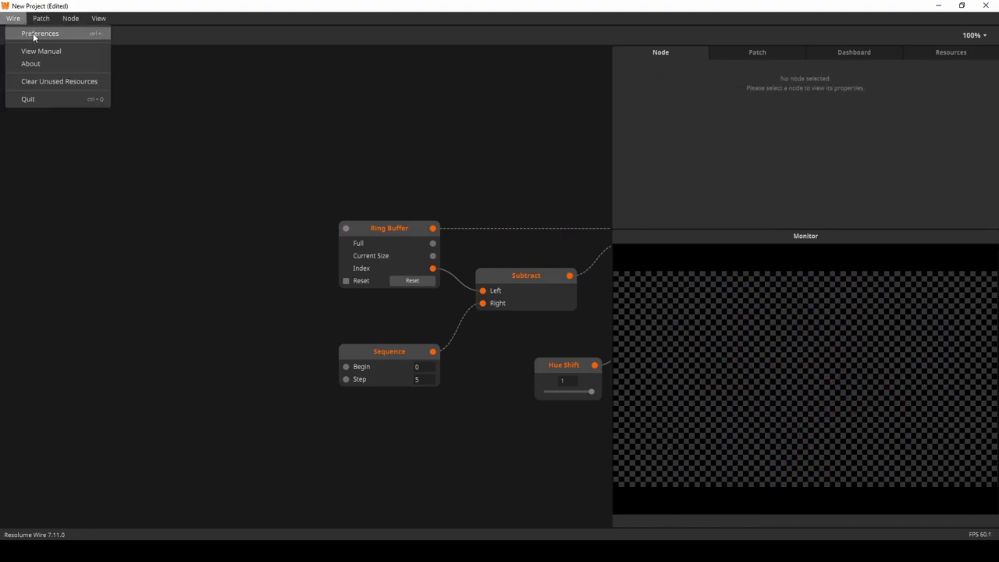
{"action": "left_click", "coordinate": [55, 82]}
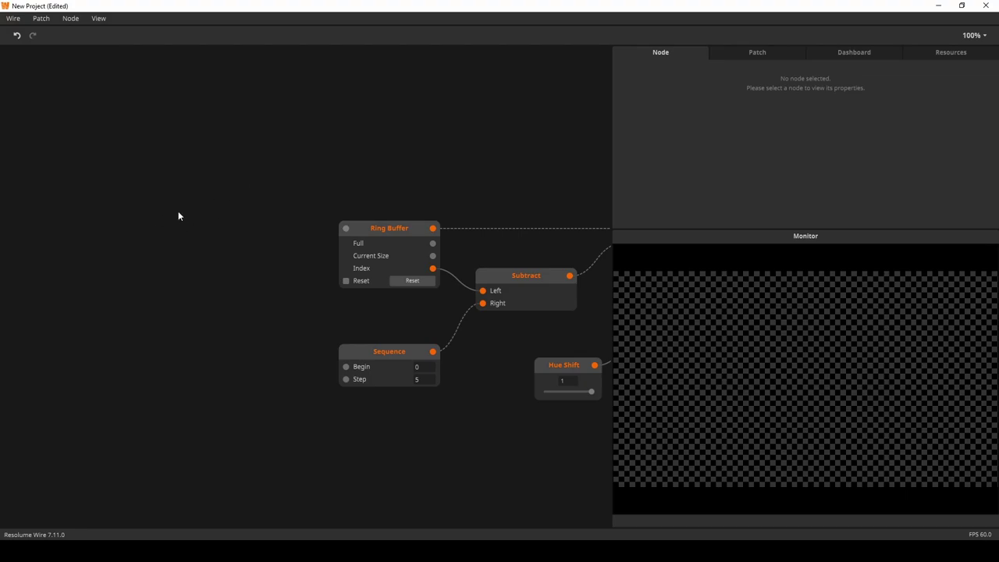
Add a Texture In node as the input feeding Ring Buffer.
{"action": "double_click", "coordinate": [178, 212]}
{"action": "type", "text": "te"}
{"action": "left_click", "coordinate": [217, 263]}
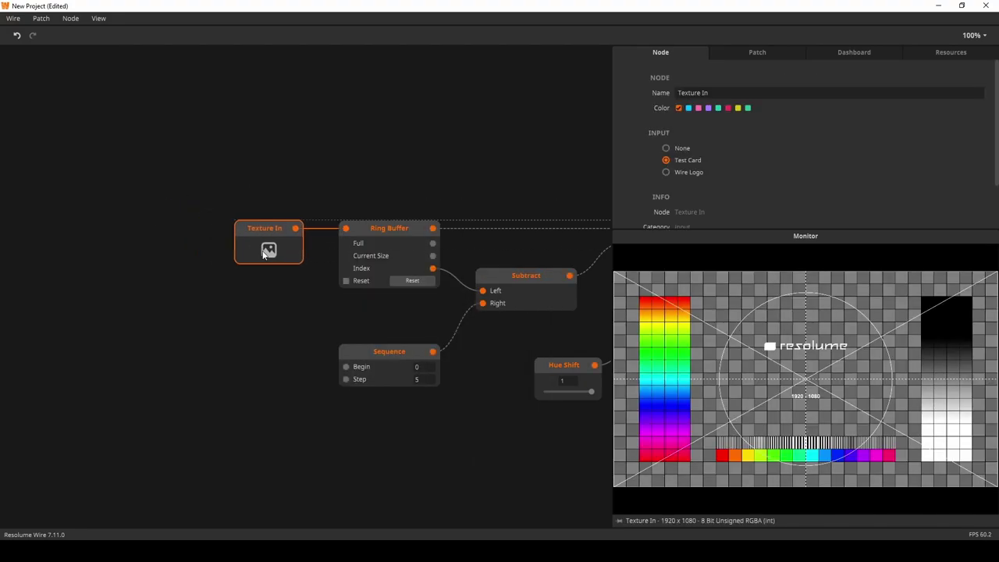
Add a Texture Out node after Hue Rotate and connect Hue Rotate's output to it.
{"action": "left_click_drag", "start_coordinate": [459, 205], "coordinate": [261, 179]}
{"action": "left_click_drag", "start_coordinate": [598, 335], "coordinate": [504, 251]}
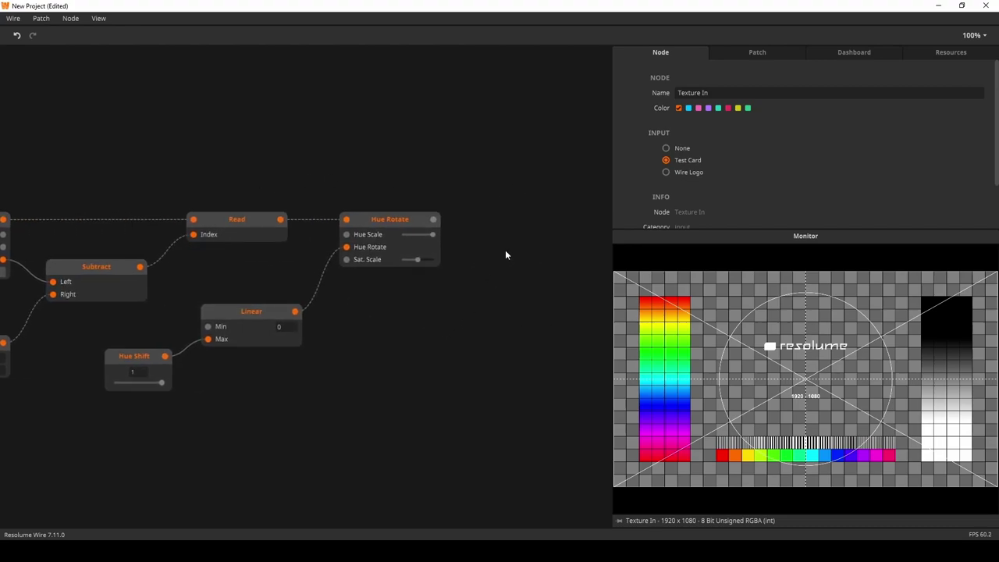
{"action": "double_click", "coordinate": [504, 250]}
{"action": "left_click", "coordinate": [266, 310]}
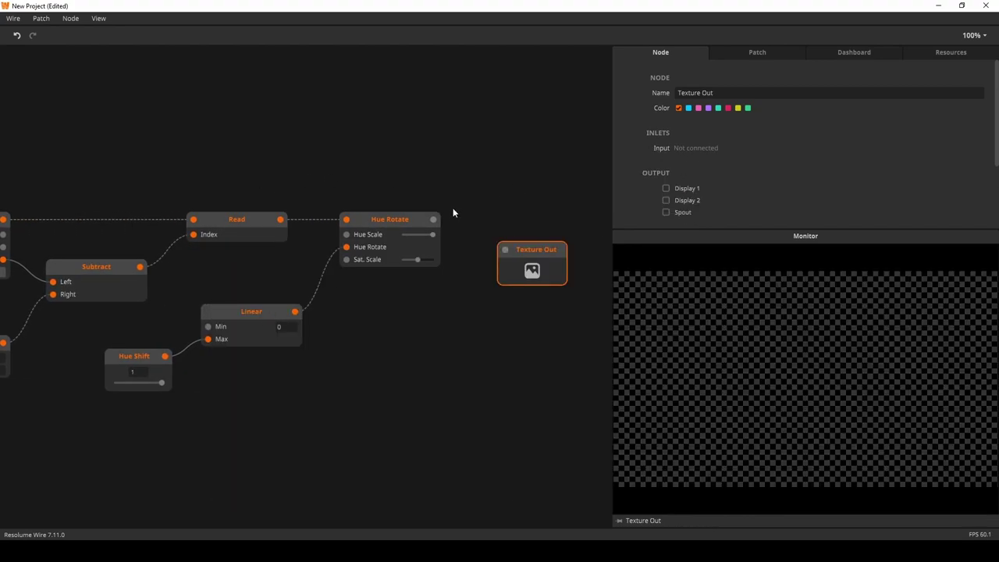
{"action": "left_click_drag", "start_coordinate": [434, 219], "coordinate": [574, 248]}
{"action": "left_click_drag", "start_coordinate": [513, 294], "coordinate": [488, 259]}
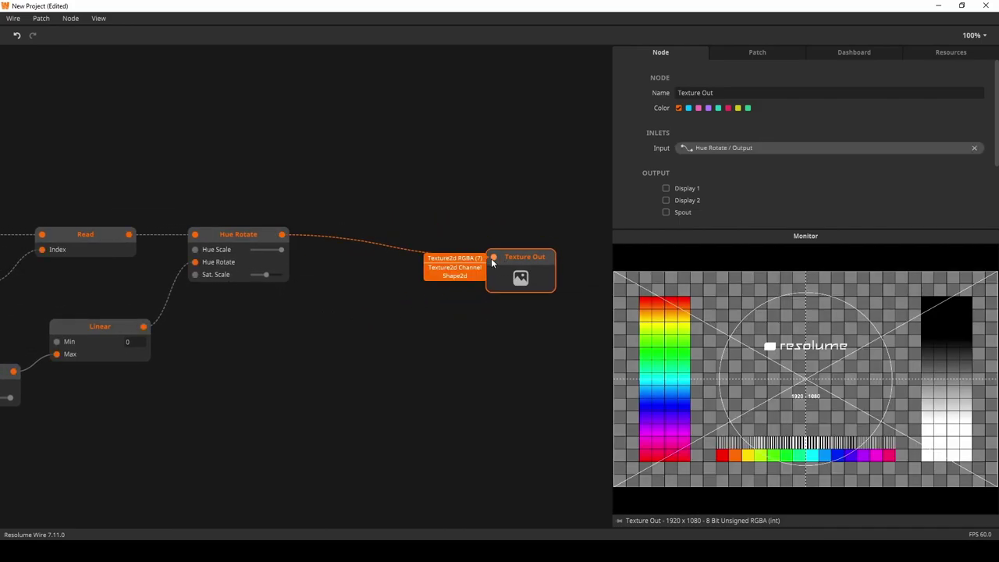
Add a Merge node between Hue Rotate and Texture Out, and line both nodes up with Hue Rotate.
{"action": "double_click", "coordinate": [385, 301]}
{"action": "type", "text": "merge"}
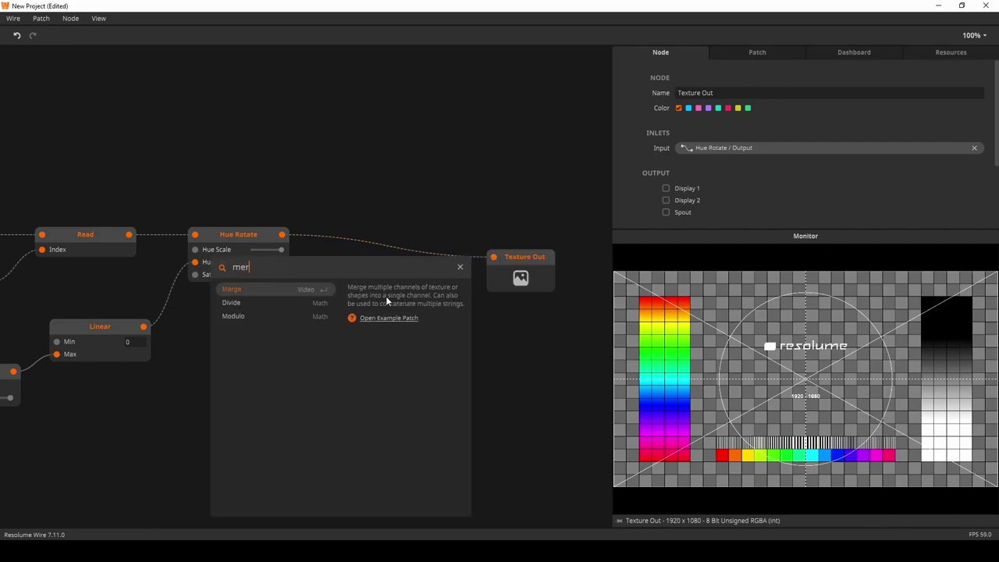
{"action": "key", "text": "Return"}
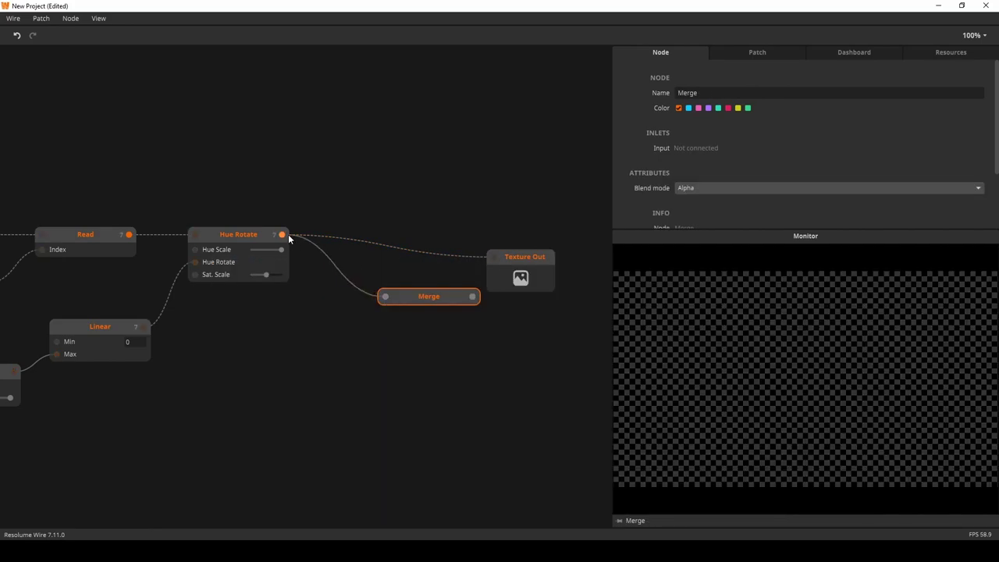
{"action": "left_click_drag", "start_coordinate": [288, 239], "coordinate": [284, 235]}
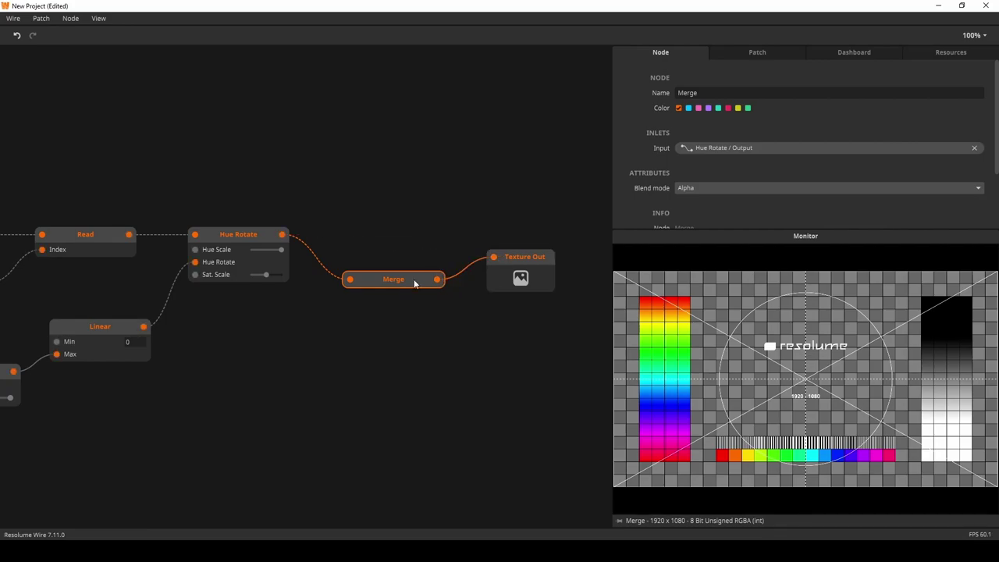
{"action": "left_click_drag", "start_coordinate": [389, 264], "coordinate": [361, 238]}
{"action": "left_click_drag", "start_coordinate": [536, 287], "coordinate": [484, 264]}
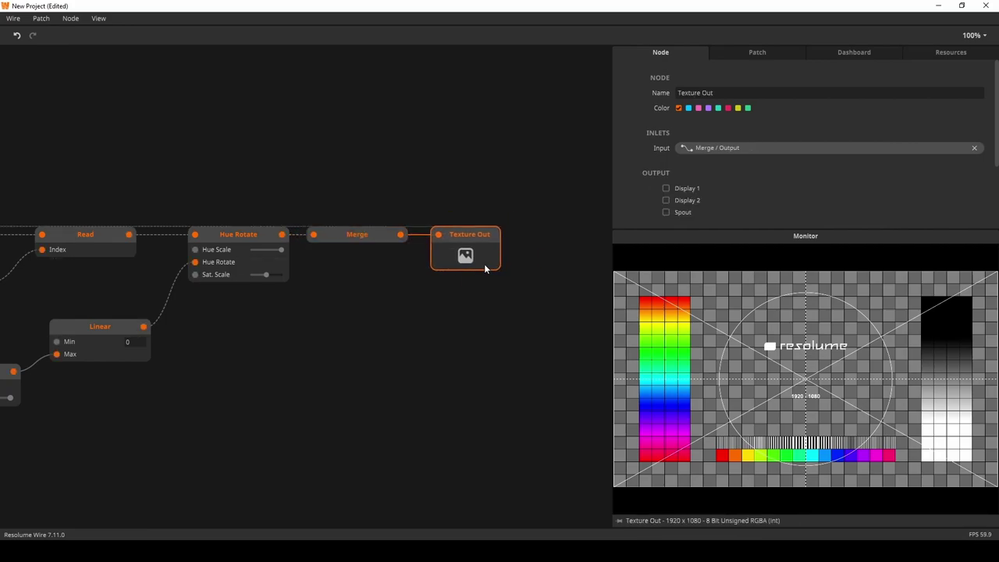
Set the patch's display name to TurboRainbowDelay and its category to Effect, and save it as TurboRainbowDelay.
{"action": "left_click", "coordinate": [755, 54]}
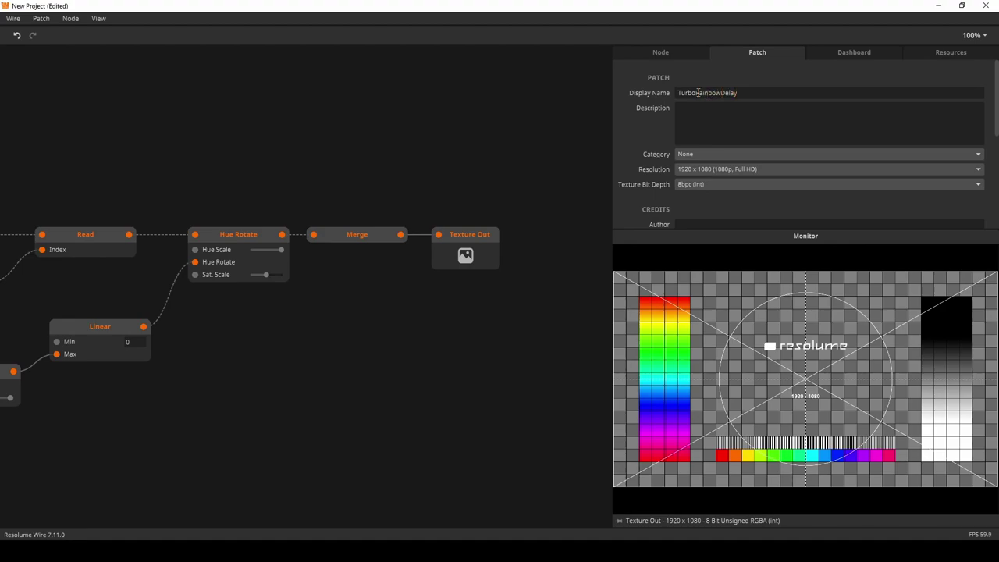
{"action": "left_click", "coordinate": [701, 156]}
{"action": "left_click", "coordinate": [676, 197]}
{"action": "key", "text": "ctrl+s"}
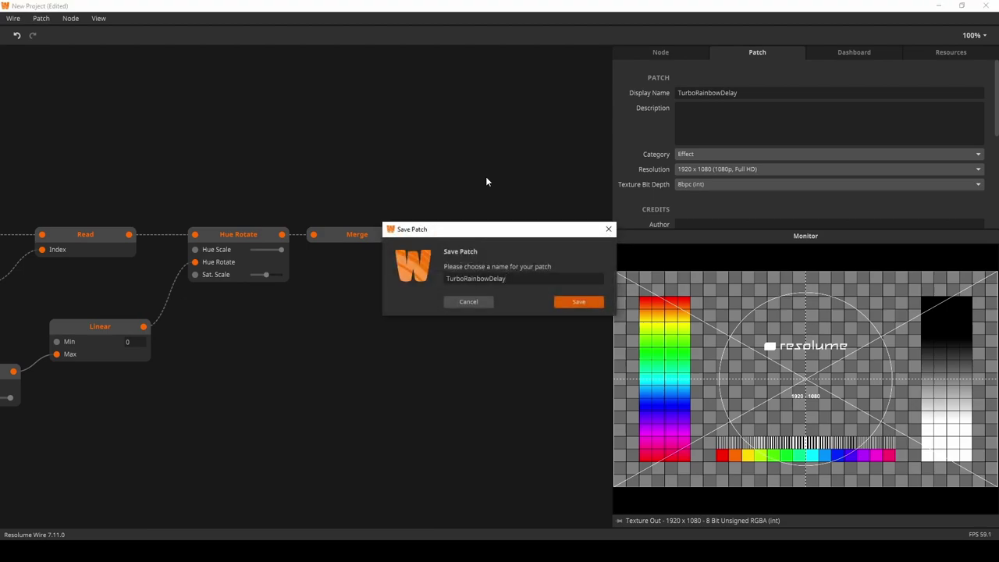
{"action": "left_click", "coordinate": [567, 309]}
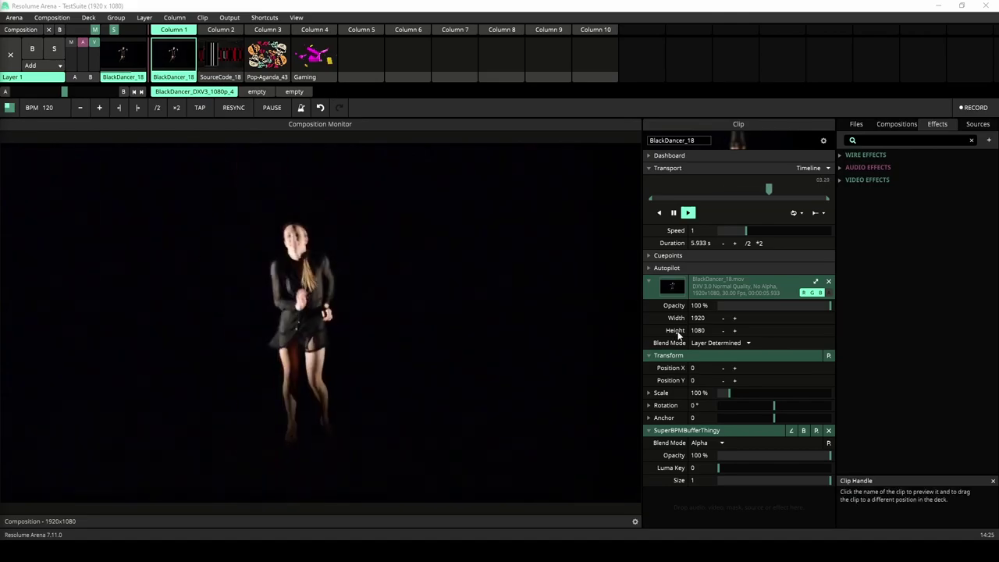
In Resolume Arena, collapse BlackDancer_18's Transport, video and Transform sections, and try SuperBPMBufferThingy's Luma Key before returning it to 0.
{"action": "left_click", "coordinate": [649, 168]}
{"action": "left_click", "coordinate": [653, 207]}
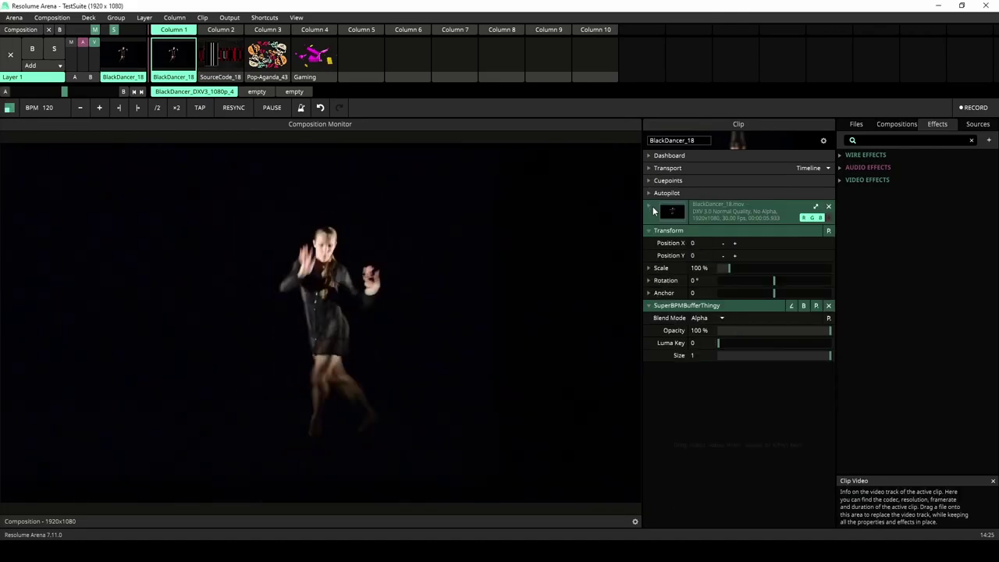
{"action": "left_click", "coordinate": [652, 229]}
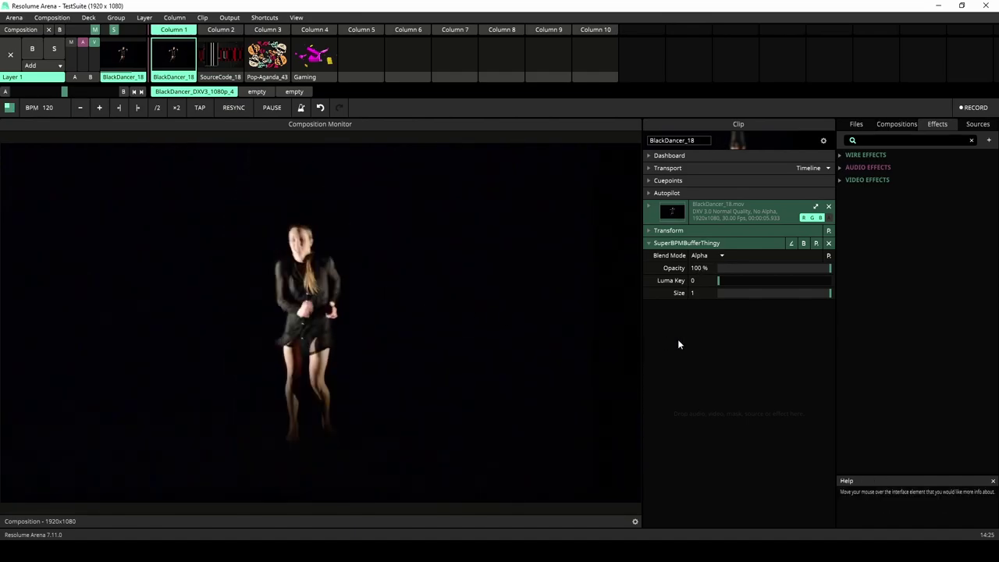
{"action": "mouse_move", "coordinate": [721, 280]}
{"action": "left_mouse_down"}
{"action": "mouse_move", "coordinate": [819, 280]}
{"action": "mouse_move", "coordinate": [691, 280]}
{"action": "mouse_move", "coordinate": [718, 280]}
{"action": "mouse_move", "coordinate": [703, 278]}
{"action": "left_mouse_up"}
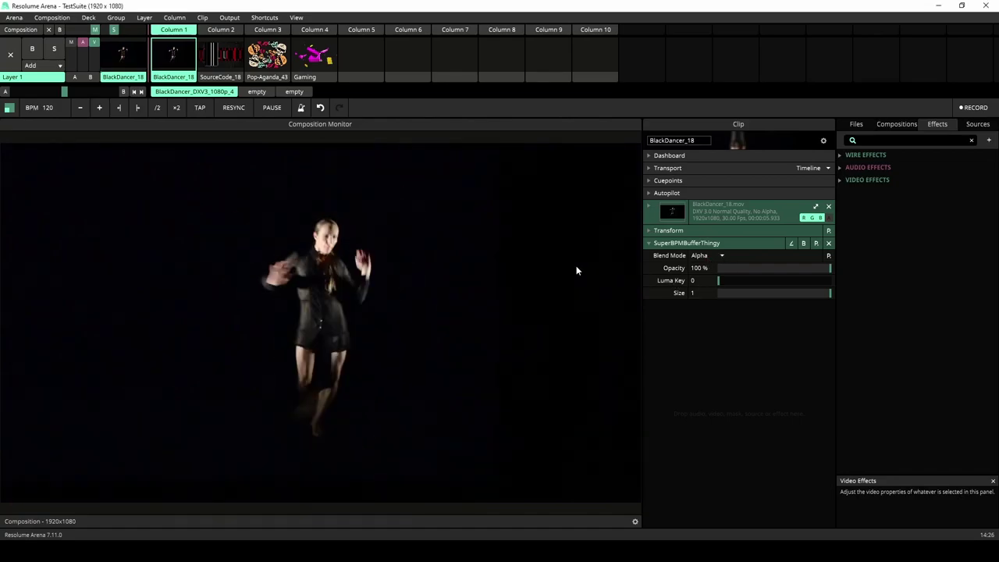
Try the composition tempo at 60 BPM and return it to 120 BPM.
{"action": "left_click", "coordinate": [50, 108]}
{"action": "type", "text": "60"}
{"action": "key", "text": "Return"}
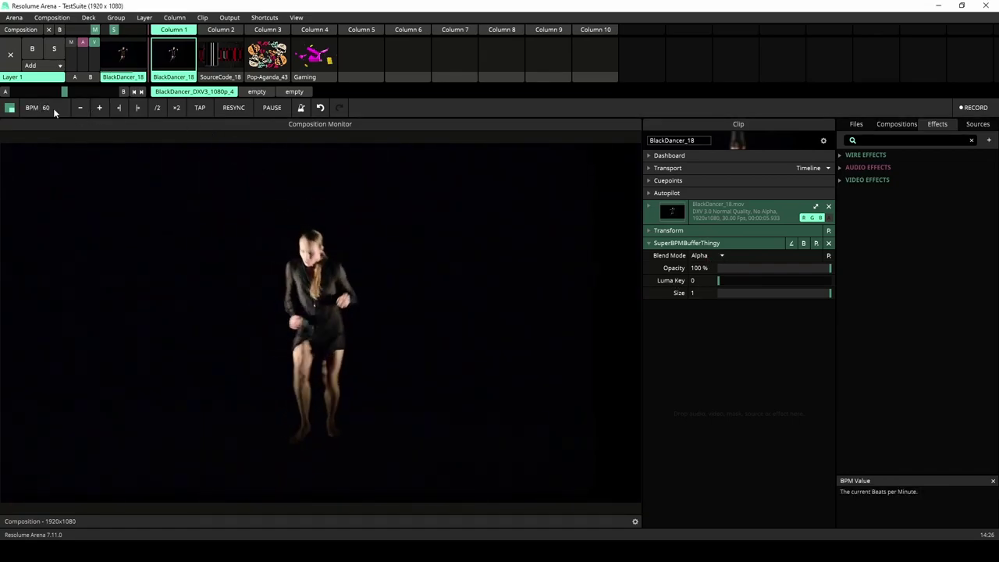
{"action": "left_click", "coordinate": [50, 107]}
{"action": "type", "text": "1"}
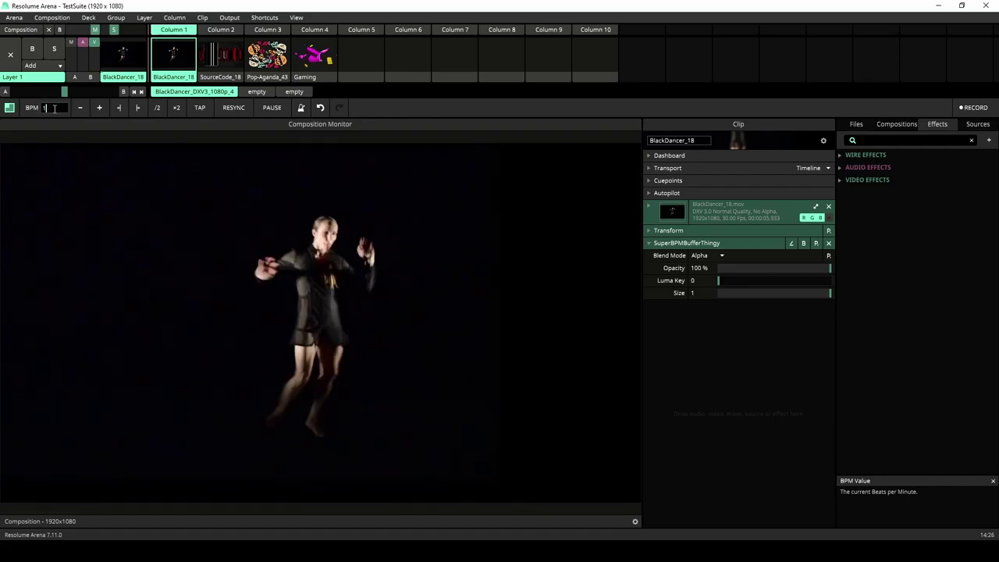
{"action": "type", "text": "20"}
{"action": "key", "text": "Return"}
Play the SourceCode_18 clip and collapse its Transport, video and Transform sections.
{"action": "left_click", "coordinate": [224, 52]}
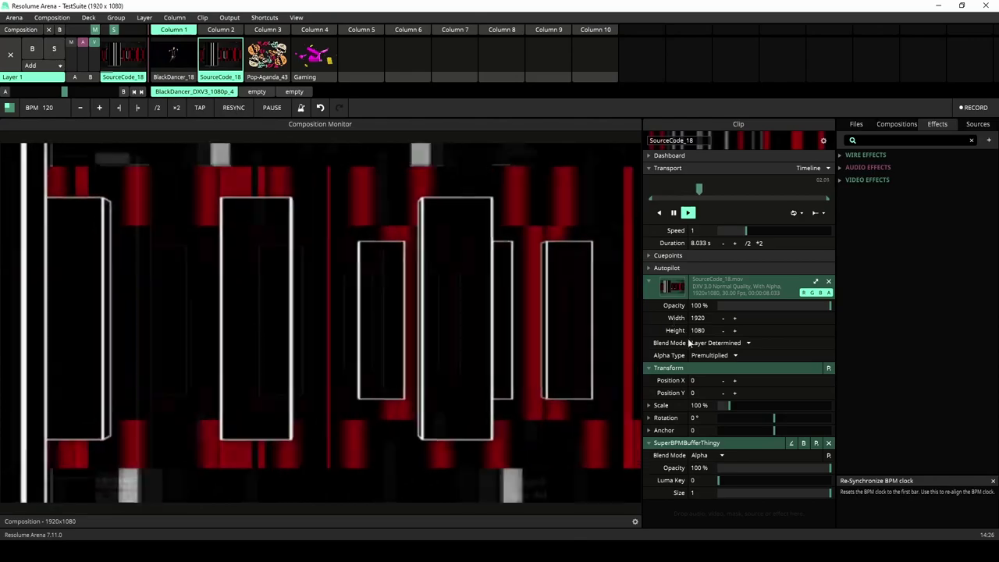
{"action": "left_click", "coordinate": [652, 168]}
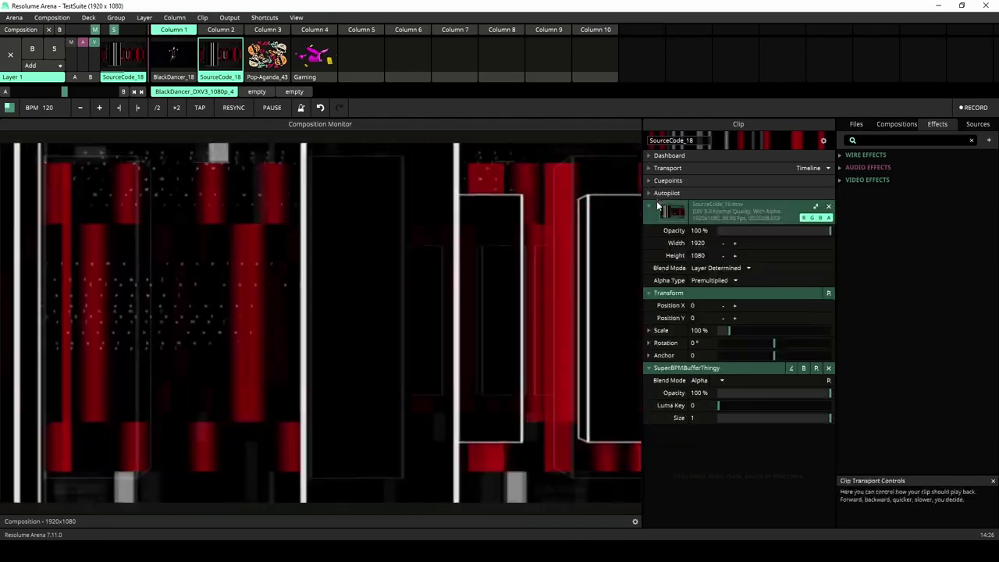
{"action": "left_click", "coordinate": [658, 207]}
{"action": "left_click", "coordinate": [650, 229]}
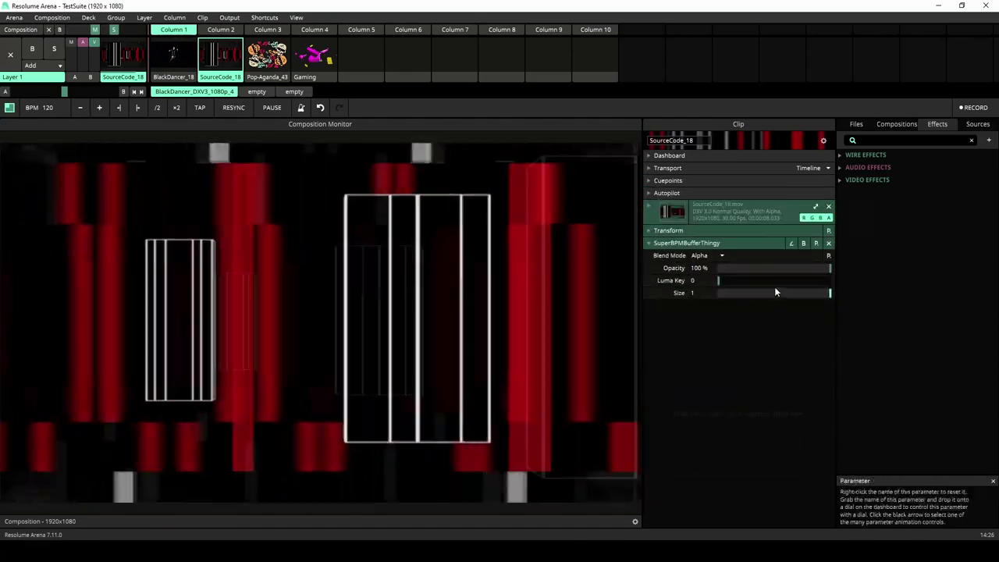
Set SuperBPMBufferThingy on SourceCode_18 to 50 % opacity and size 0.19, trying Luma Key at 0.81 before returning it to 0.
{"action": "left_click_drag", "start_coordinate": [807, 268], "coordinate": [740, 306]}
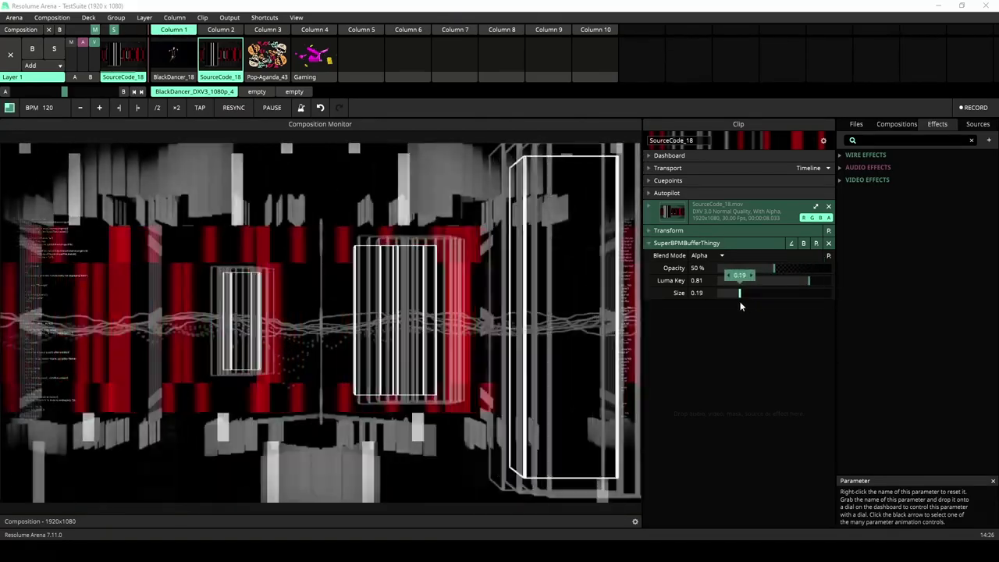
{"action": "left_click_drag", "start_coordinate": [788, 282], "coordinate": [655, 302]}
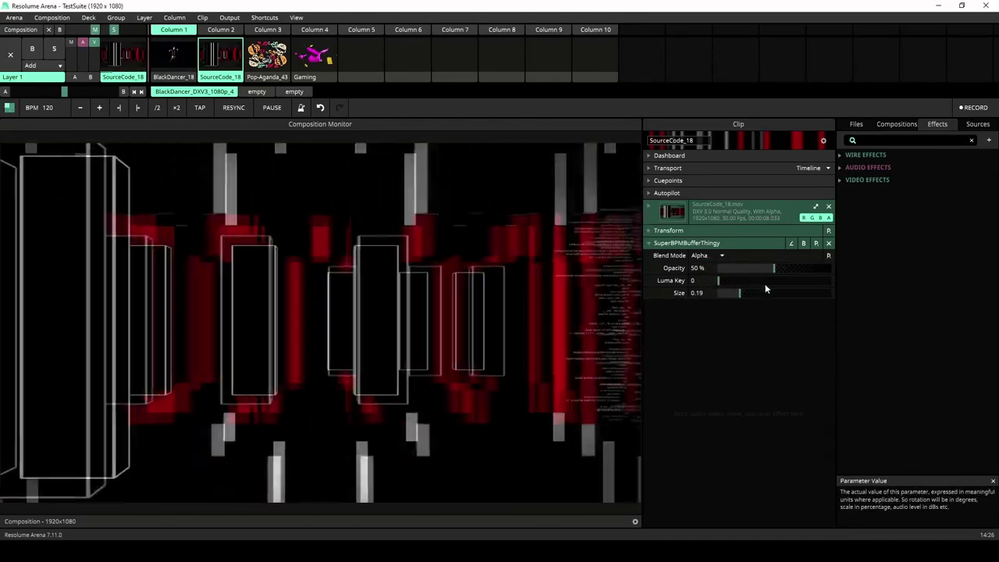
Set SuperBPMBufferThingy's Luma Key to 0.43, and try the Difference blend mode with the effect's opacity at 54 %.
{"action": "left_click_drag", "start_coordinate": [719, 281], "coordinate": [766, 286]}
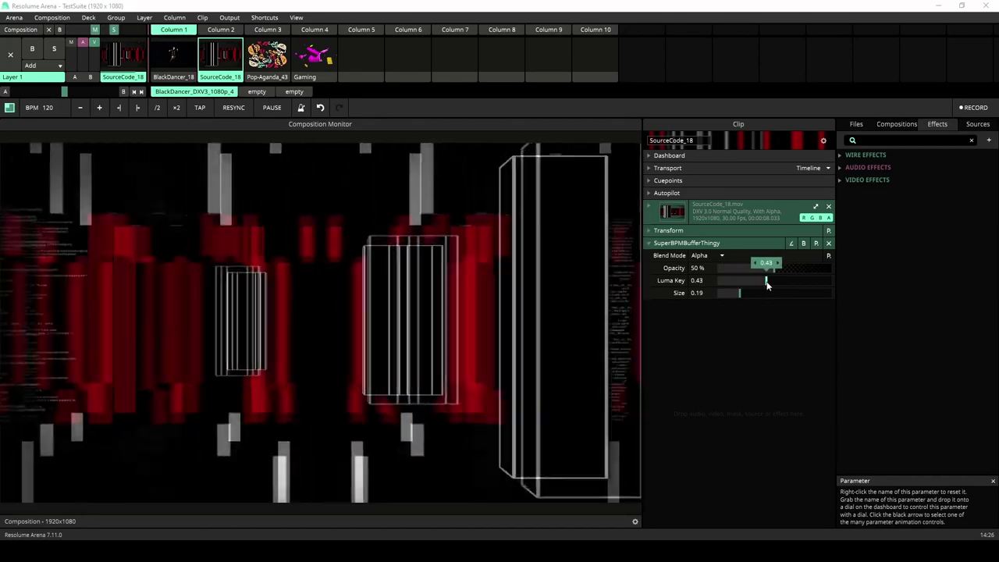
{"action": "left_click_drag", "start_coordinate": [776, 269], "coordinate": [831, 278]}
{"action": "left_click", "coordinate": [721, 256]}
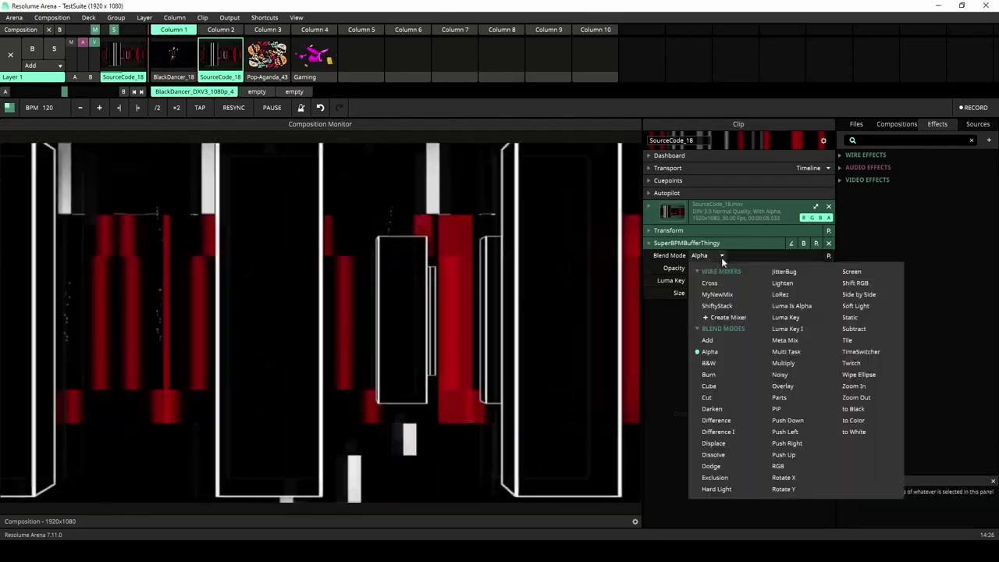
{"action": "left_click", "coordinate": [716, 416]}
{"action": "left_click_drag", "start_coordinate": [829, 269], "coordinate": [781, 273]}
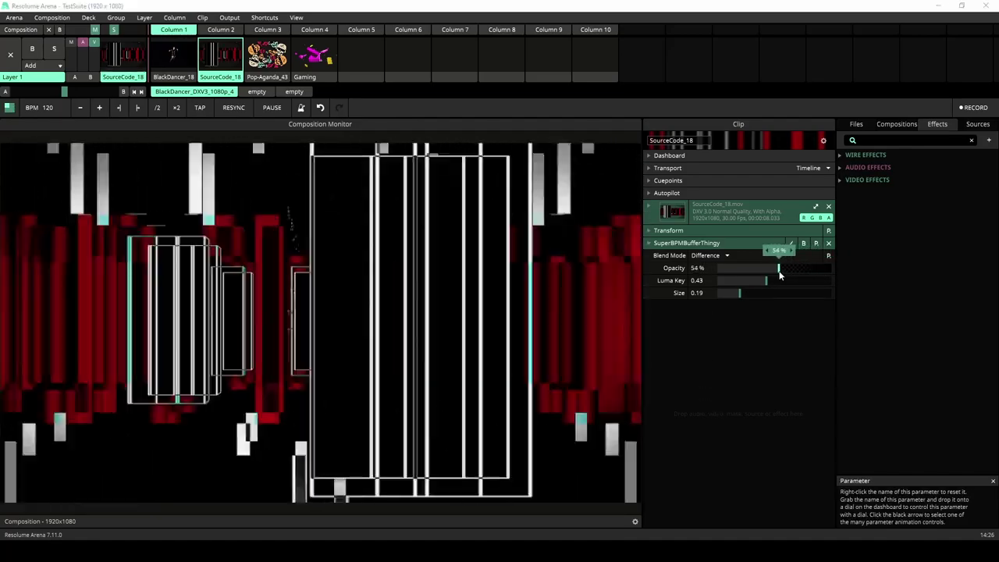
Try the Noisy blend mode on SuperBPMBufferThingy before returning to Alpha, and set opacity to 58 % and Luma Key to 0.14.
{"action": "left_click", "coordinate": [723, 256]}
{"action": "left_click", "coordinate": [775, 375]}
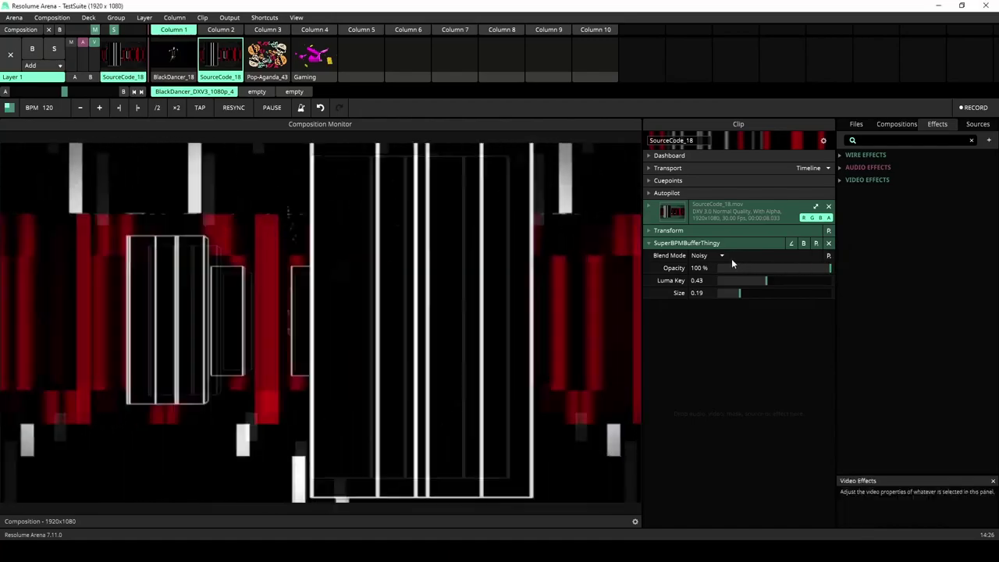
{"action": "left_click", "coordinate": [722, 256]}
{"action": "left_click", "coordinate": [710, 351]}
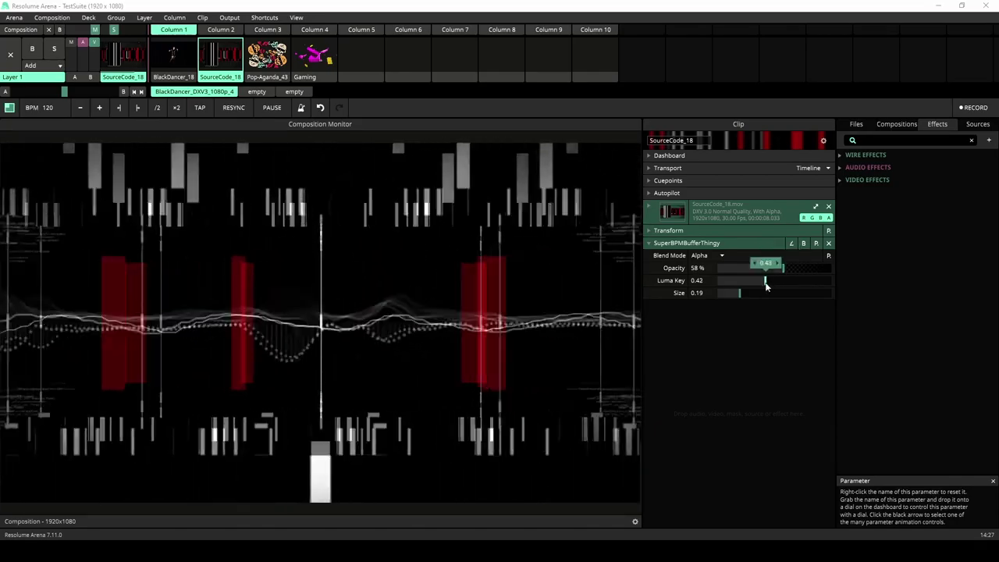
{"action": "left_click_drag", "start_coordinate": [700, 293], "coordinate": [735, 292]}
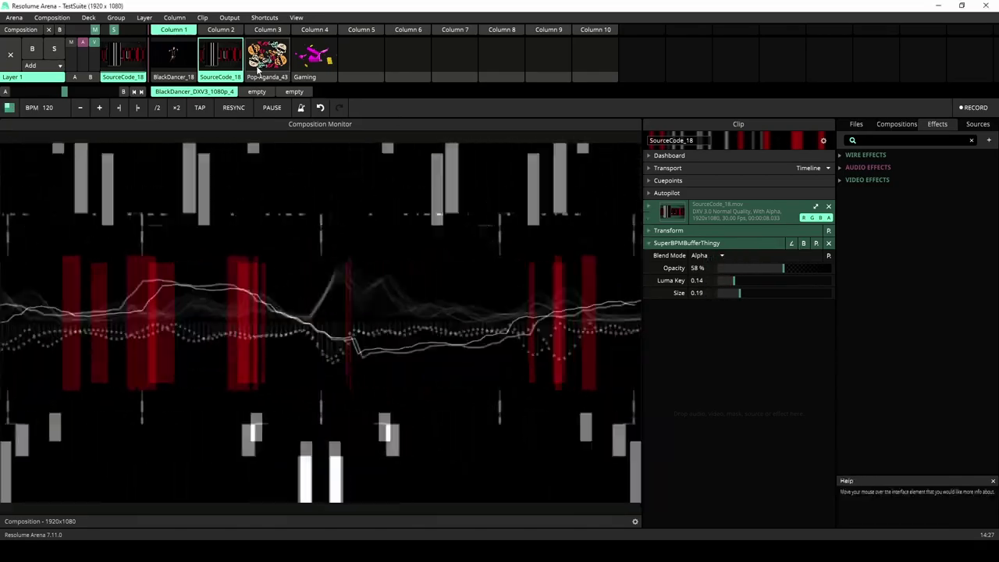
Play the Pop-Aganda_43 clip and collapse its Transport, video and Transform sections.
{"action": "left_click", "coordinate": [261, 68]}
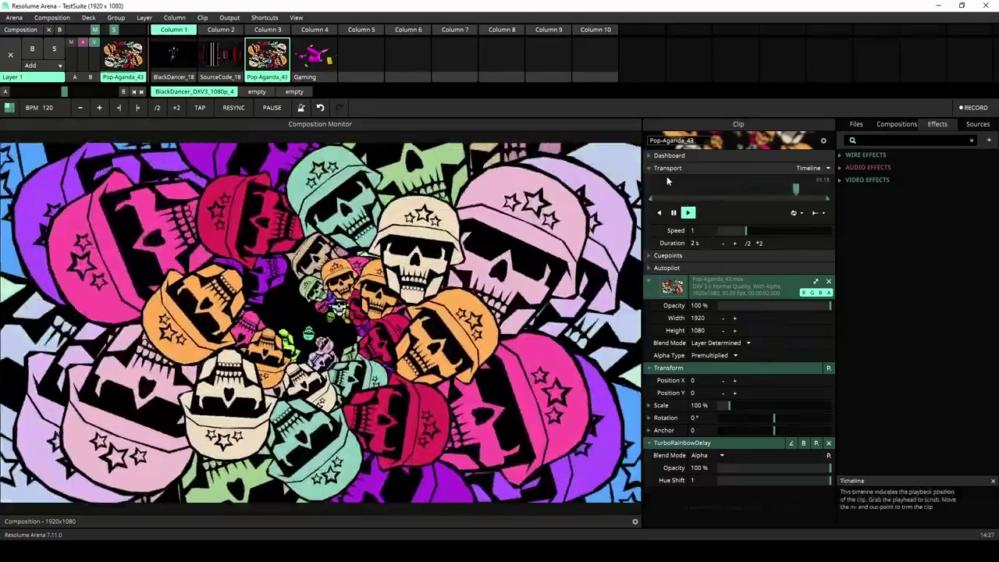
{"action": "left_click", "coordinate": [652, 167]}
{"action": "left_click", "coordinate": [654, 211]}
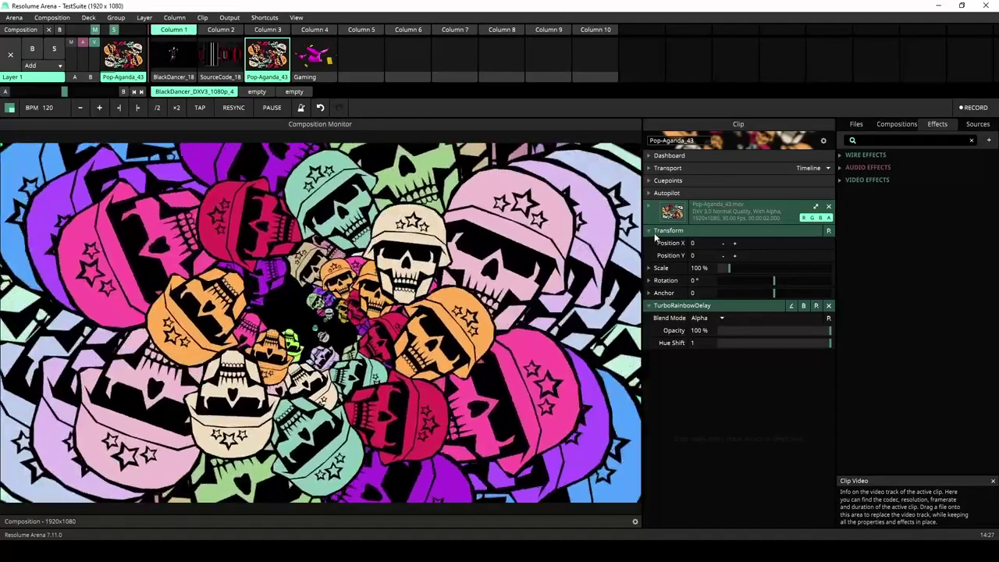
{"action": "left_click", "coordinate": [652, 230]}
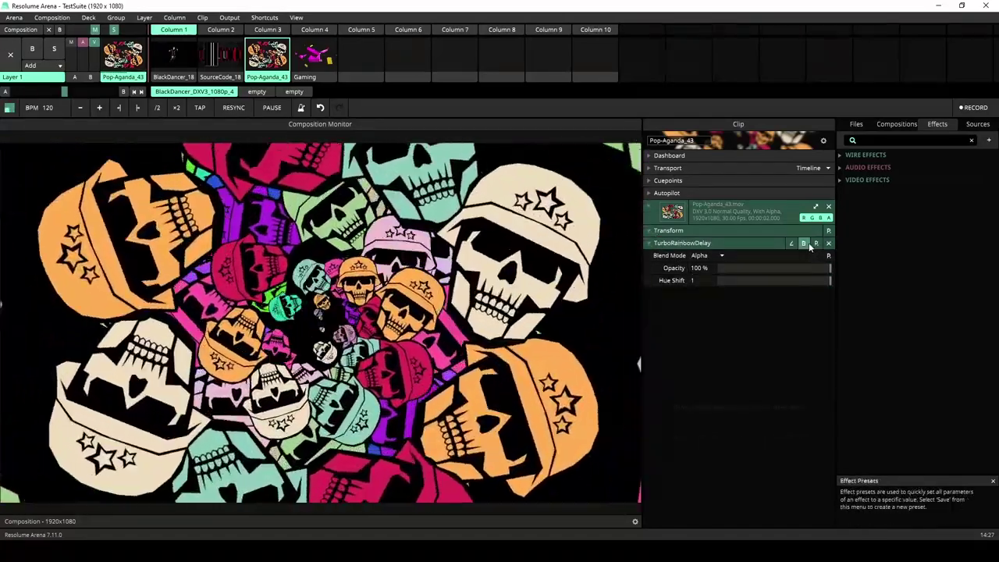
Bypass and re-enable TurboRainbowDelay on Pop-Aganda_43, and set its Hue Shift to 0.65 after trying values down to 0.03.
{"action": "left_click", "coordinate": [805, 245]}
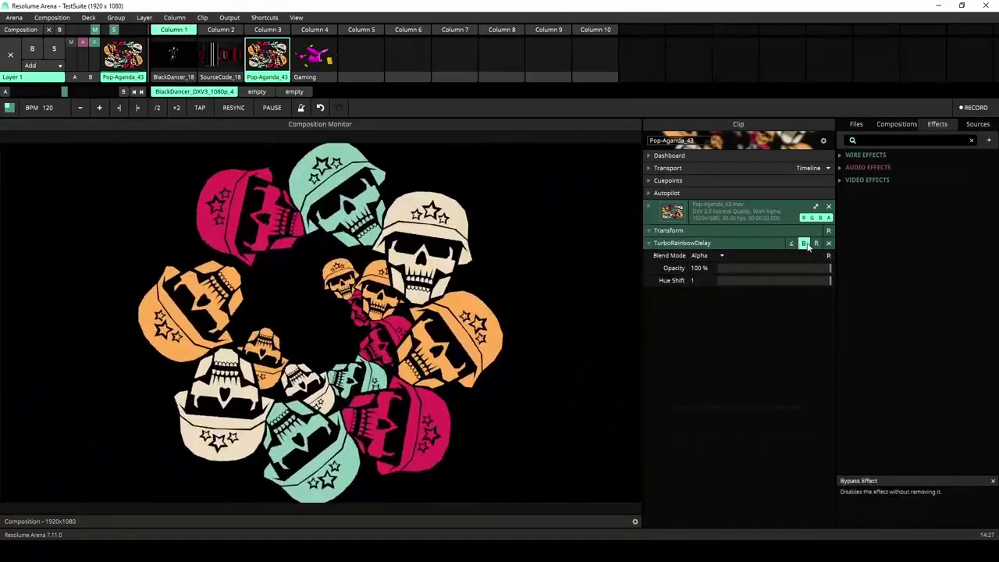
{"action": "left_click", "coordinate": [805, 244]}
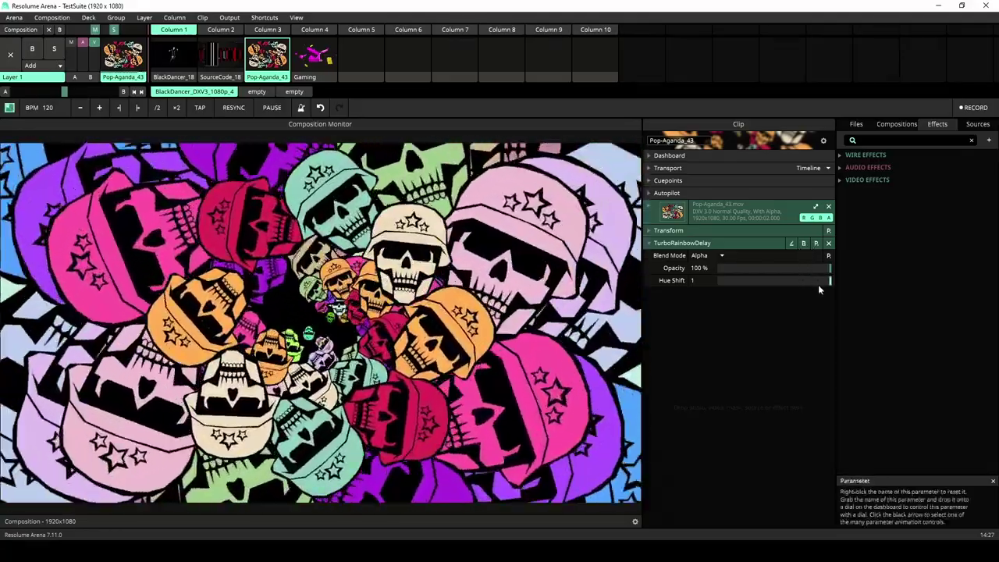
{"action": "left_click_drag", "start_coordinate": [818, 282], "coordinate": [737, 289]}
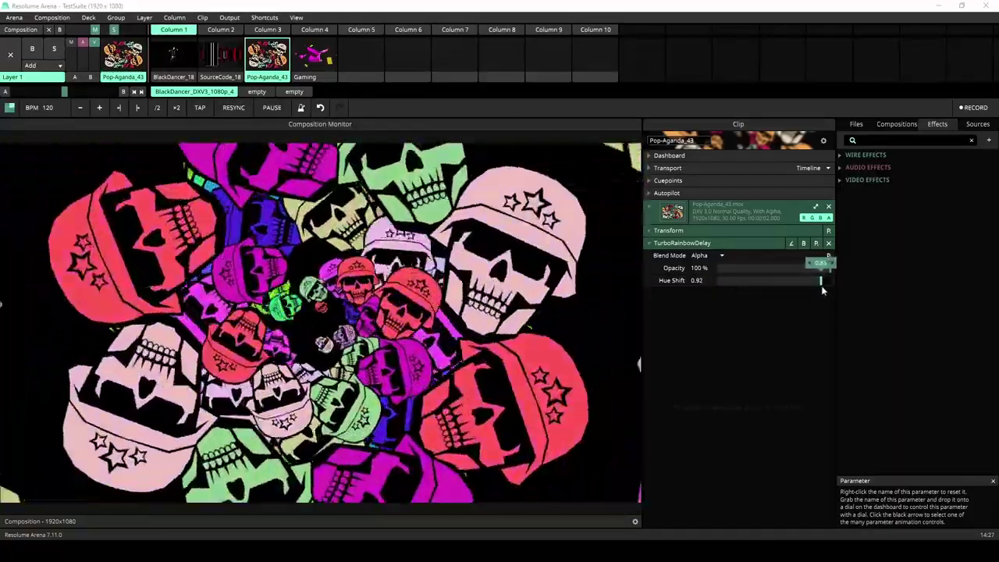
{"action": "left_click_drag", "start_coordinate": [821, 290], "coordinate": [727, 294]}
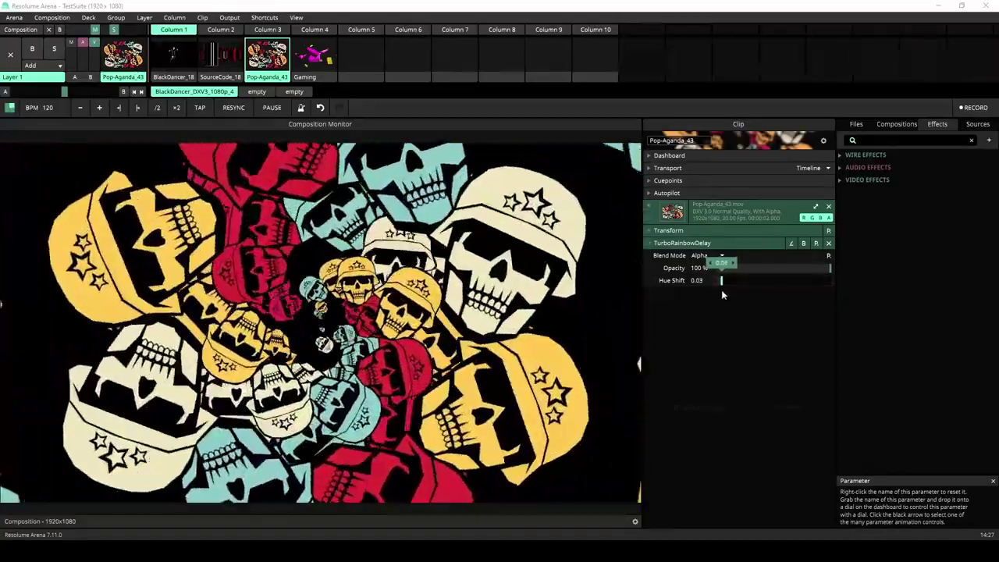
{"action": "left_click_drag", "start_coordinate": [722, 294], "coordinate": [790, 279]}
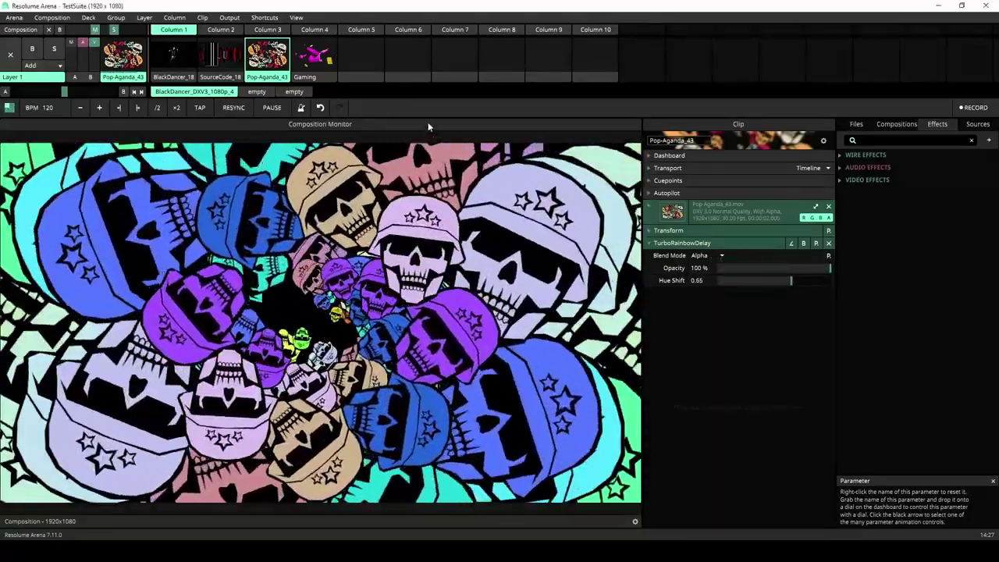
Play the Gaming clip and collapse its Transport, video and Transform sections.
{"action": "left_click", "coordinate": [313, 56]}
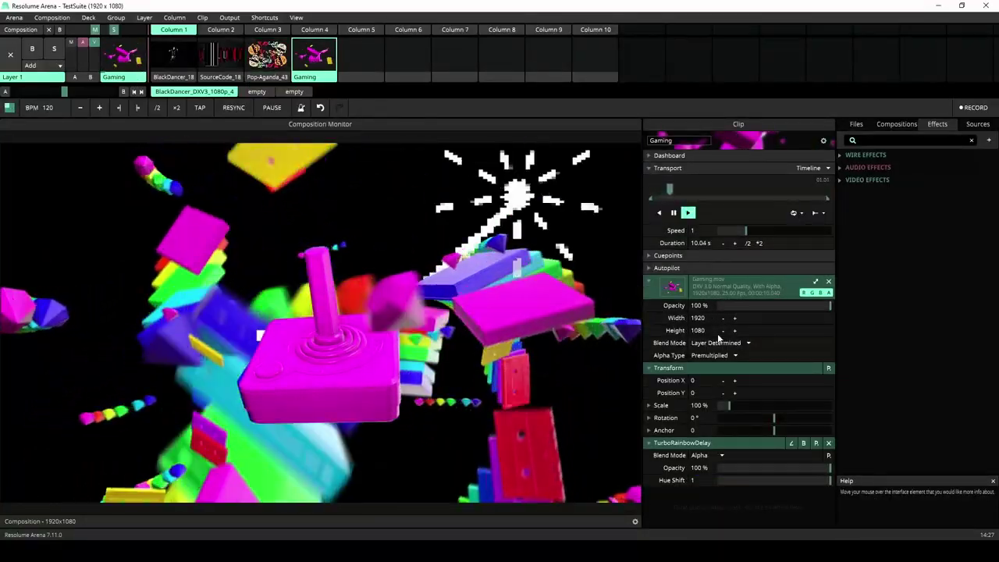
{"action": "left_click", "coordinate": [667, 168]}
{"action": "left_click", "coordinate": [662, 192]}
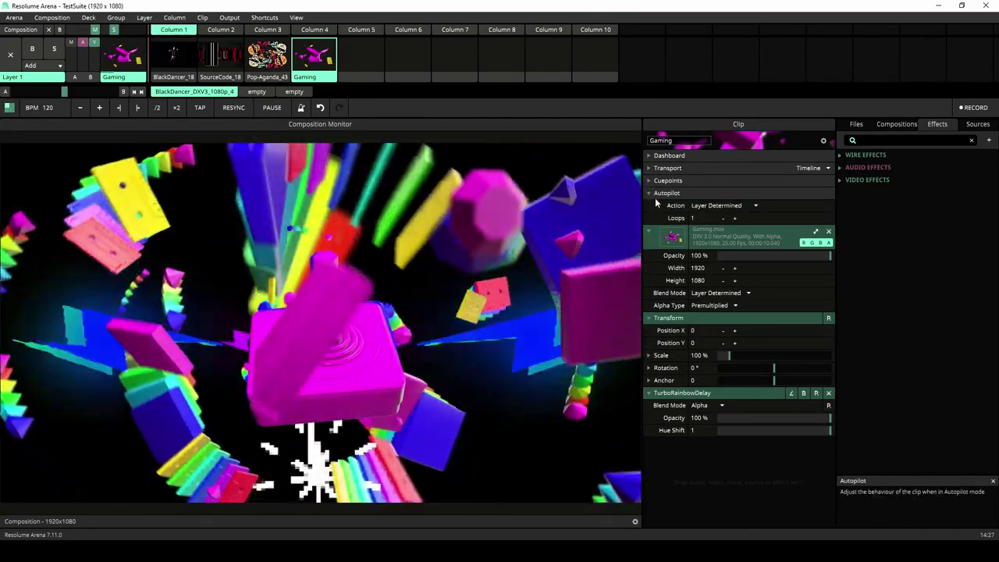
{"action": "left_click", "coordinate": [659, 192]}
{"action": "left_click", "coordinate": [654, 207]}
{"action": "left_click", "coordinate": [651, 230]}
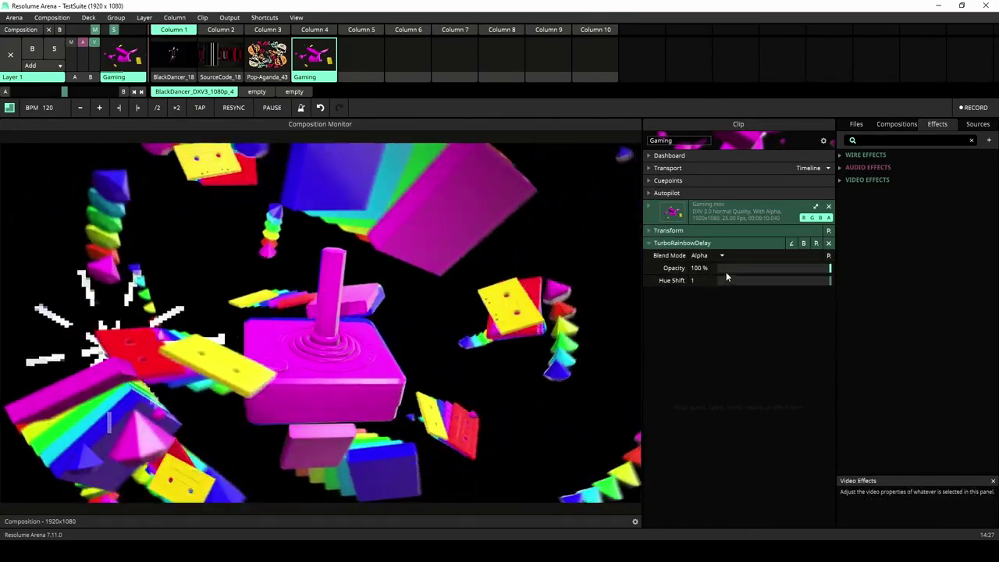
Try lower Hue Shift values such as 0.47 in TurboRainbowDelay on the Gaming clip and return it to 1.
{"action": "left_click_drag", "start_coordinate": [816, 283], "coordinate": [716, 286]}
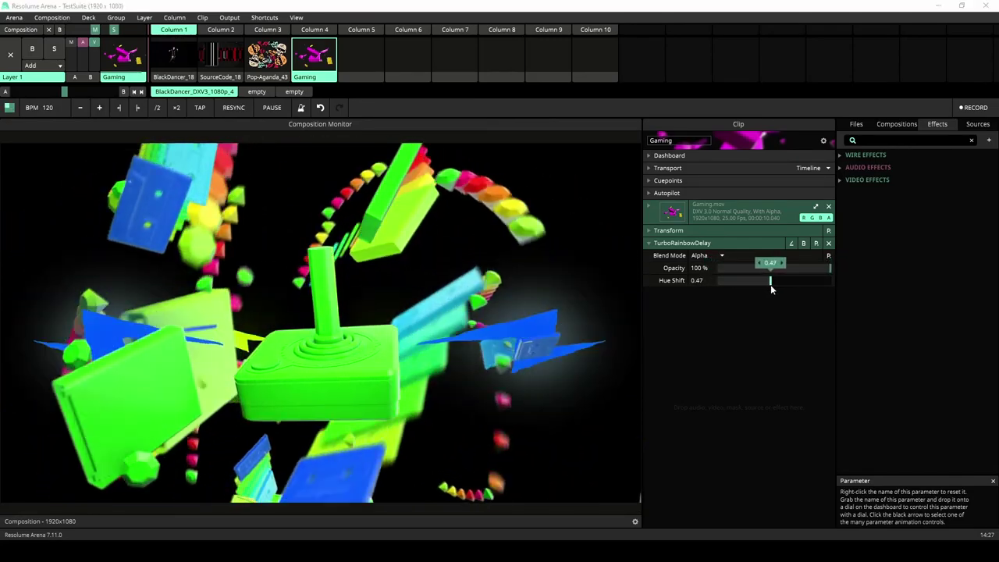
{"action": "left_click_drag", "start_coordinate": [785, 290], "coordinate": [850, 288]}
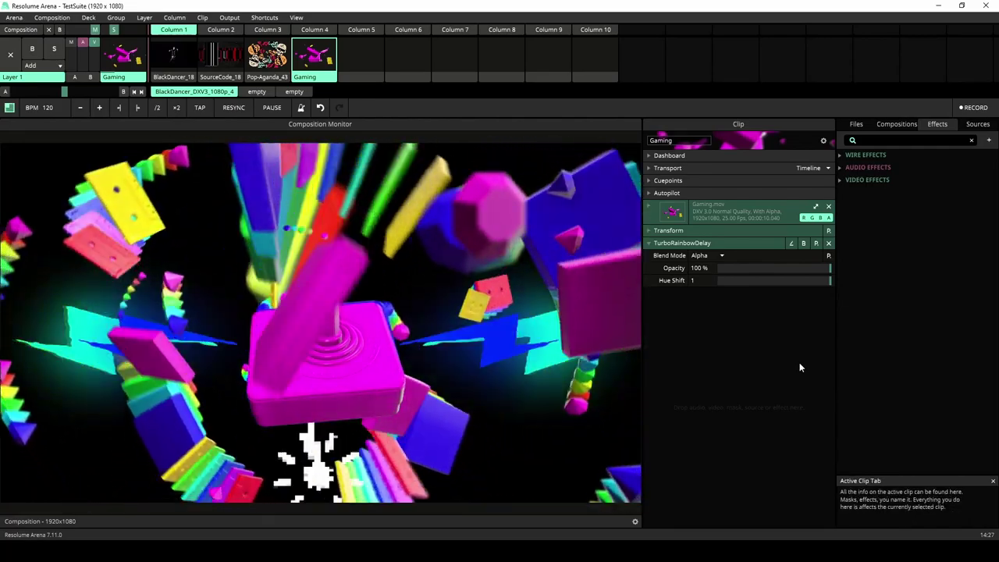